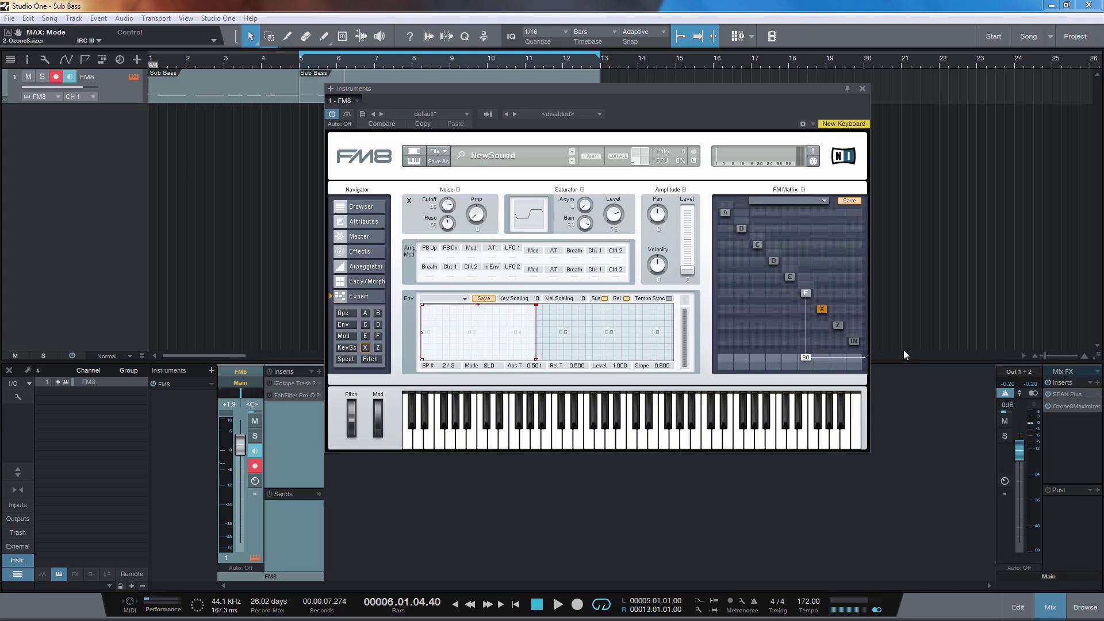
Step: Play the second Sub Bass clip from bar 5 to hear the current FM8 sound
{"action": "left_click_drag", "start_coordinate": [715, 115], "coordinate": [643, 112]}
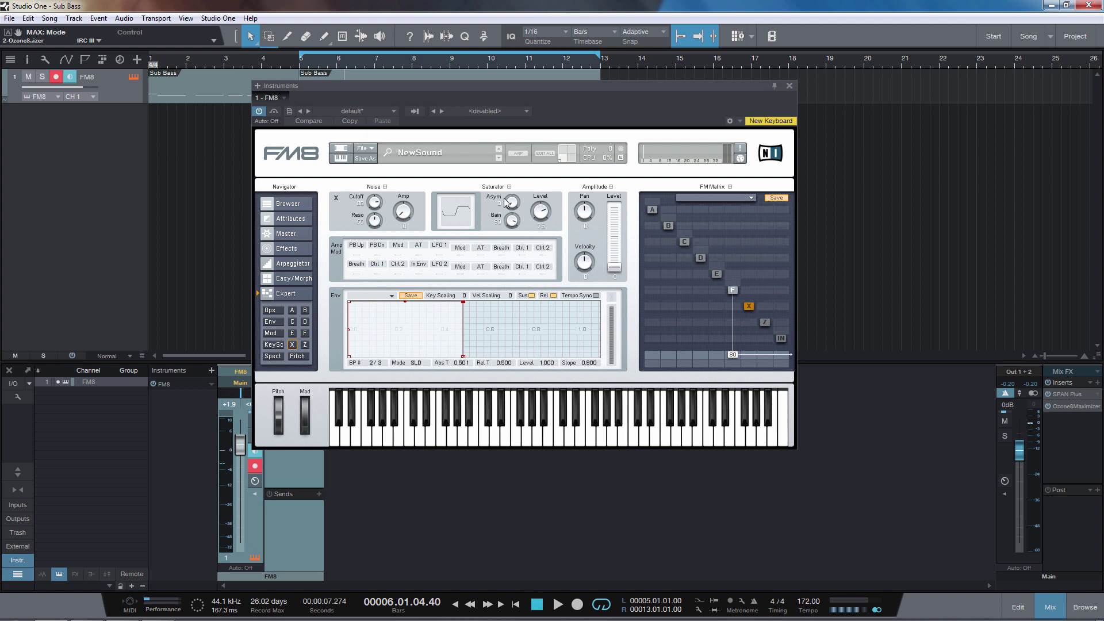
{"action": "left_click_drag", "start_coordinate": [476, 98], "coordinate": [616, 133]}
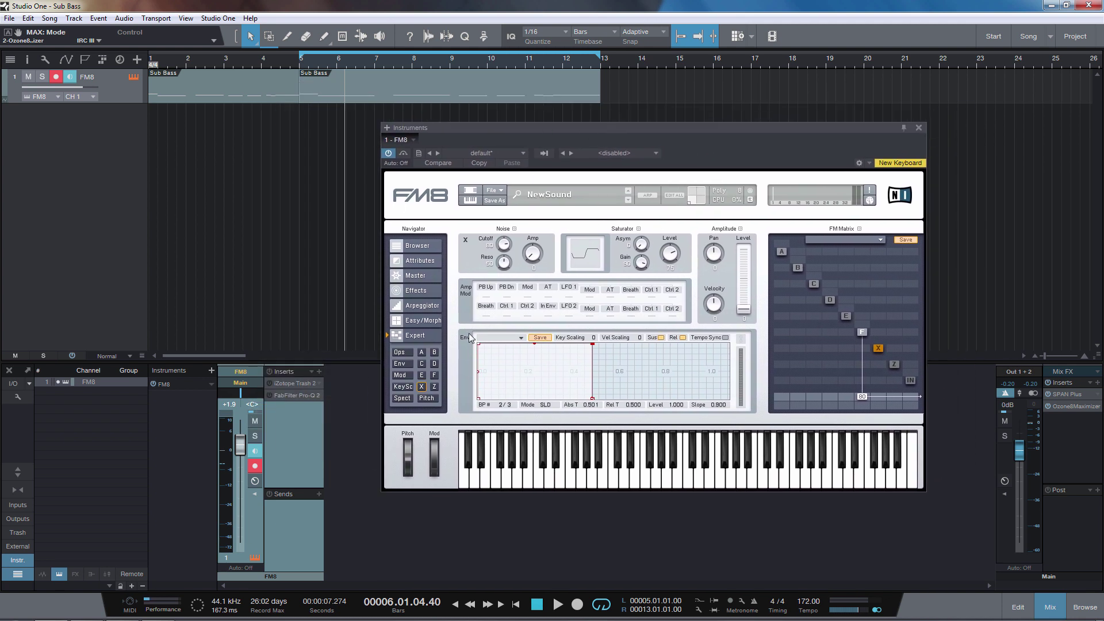
{"action": "left_click", "coordinate": [302, 71]}
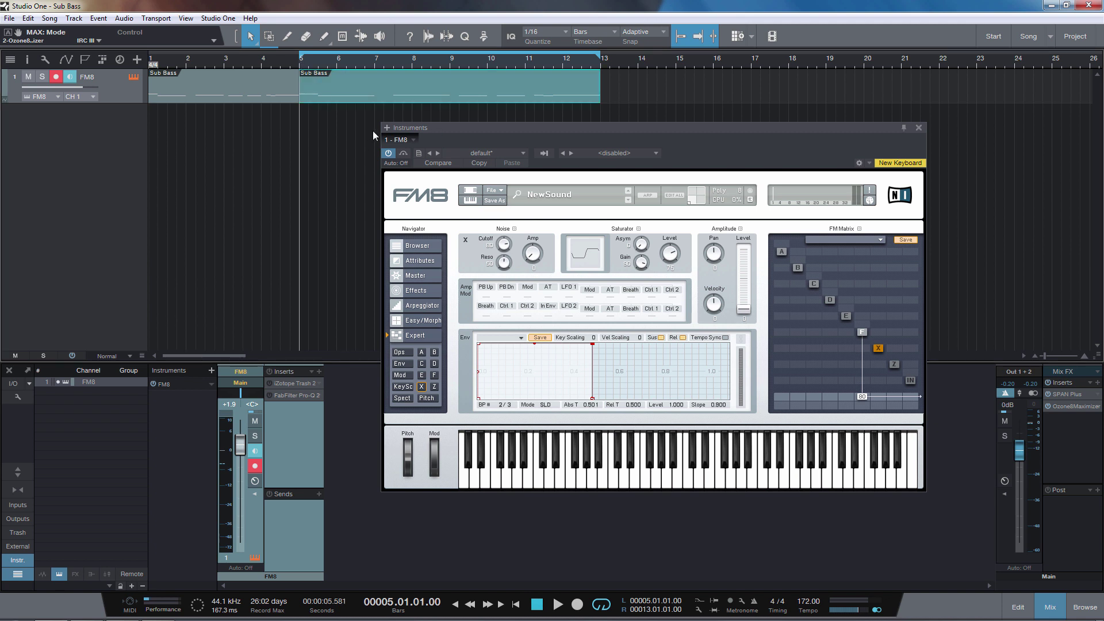
{"action": "key", "text": "space"}
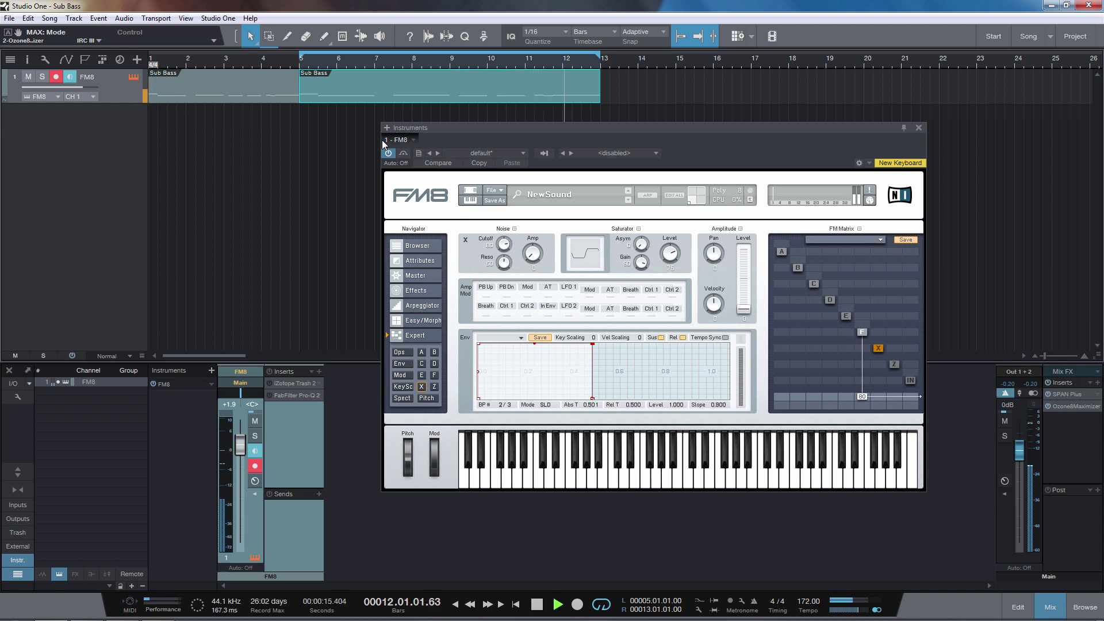
{"action": "key", "text": "space"}
Step: In the linked operator envelopes, set operator A's attack time to 0.016 and turn on Tempo Sync
{"action": "left_click_drag", "start_coordinate": [616, 126], "coordinate": [438, 65]}
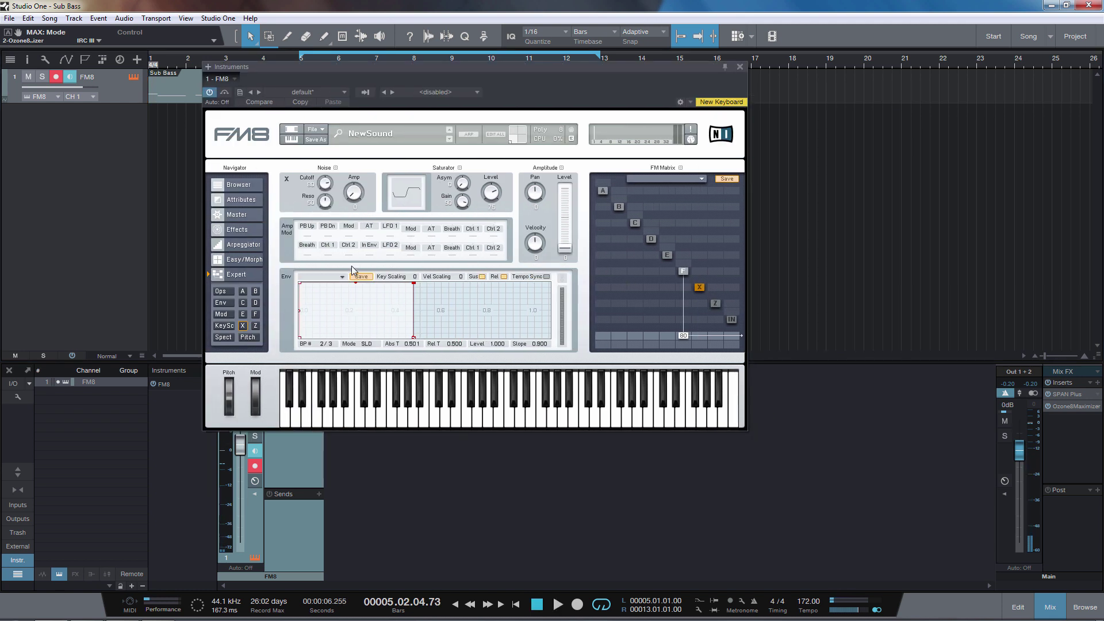
{"action": "left_click", "coordinate": [224, 304]}
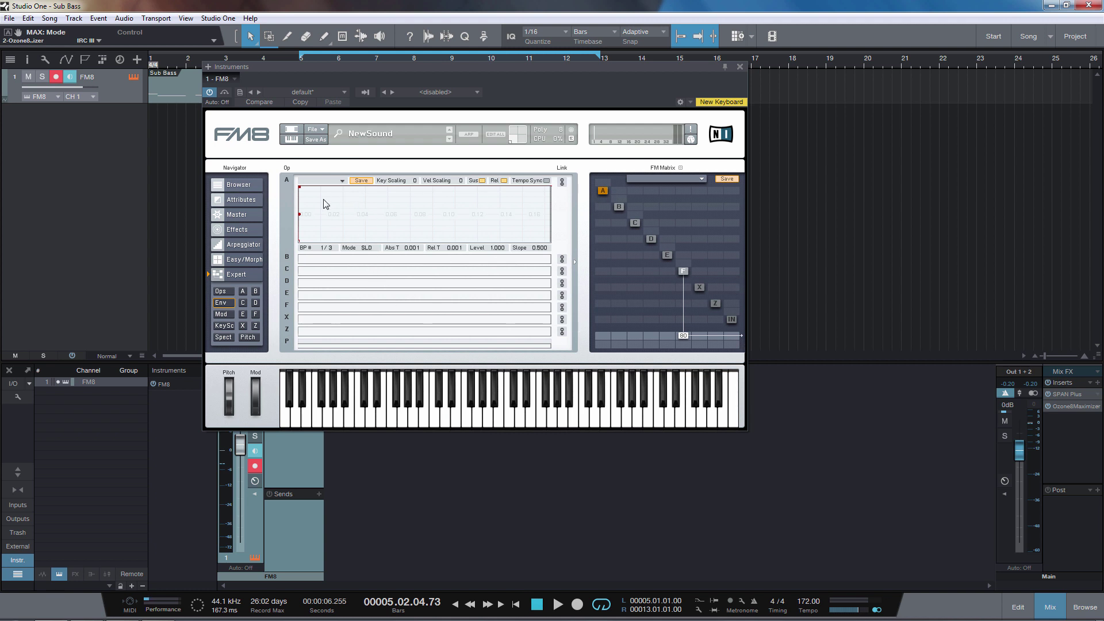
{"action": "left_click_drag", "start_coordinate": [303, 191], "coordinate": [324, 195]}
{"action": "left_click", "coordinate": [546, 181]}
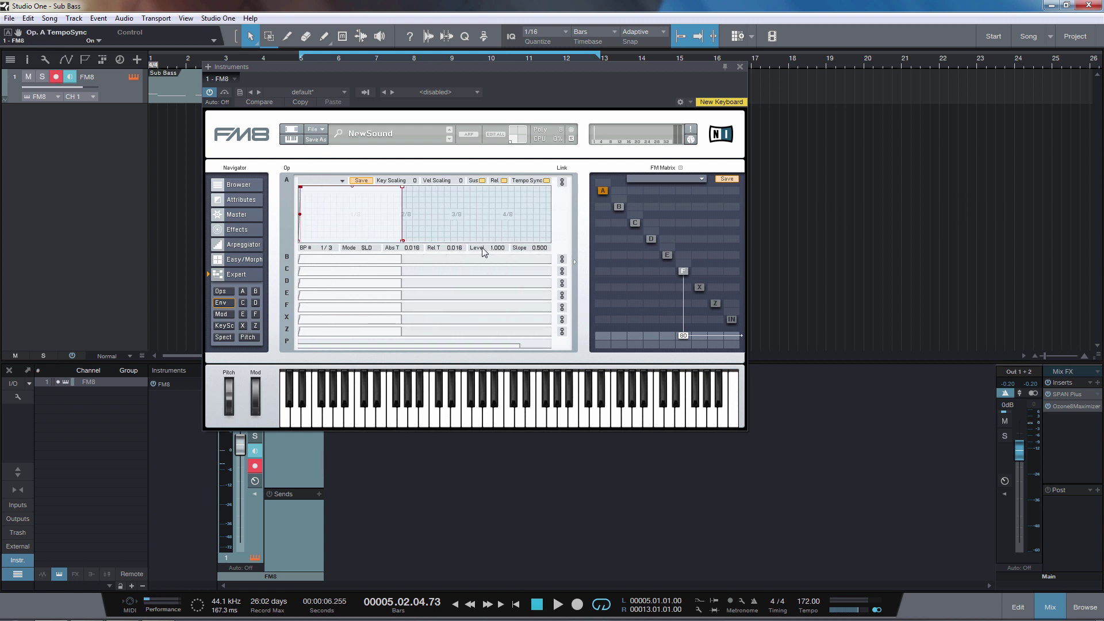
{"action": "left_click_drag", "start_coordinate": [391, 240], "coordinate": [440, 240]}
Step: During playback, shape operator A's envelope release to fall to level 0.000 over 0.082 with a slope of 0.850
{"action": "key", "text": "space"}
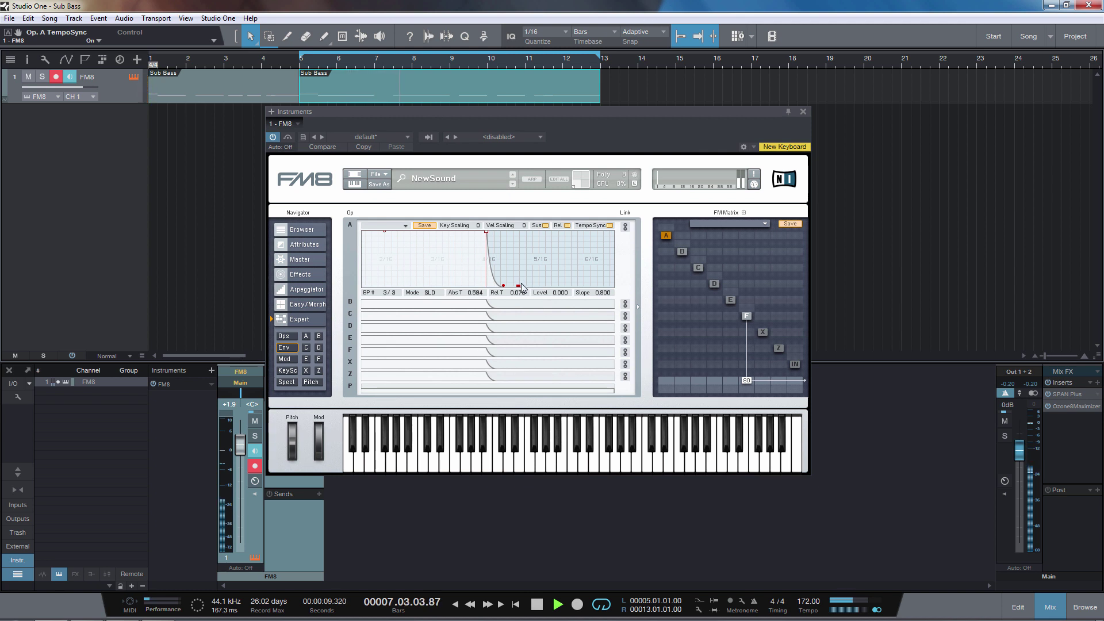
{"action": "left_click_drag", "start_coordinate": [511, 260], "coordinate": [540, 291]}
{"action": "key", "text": "space"}
{"action": "left_click_drag", "start_coordinate": [508, 257], "coordinate": [568, 363]}
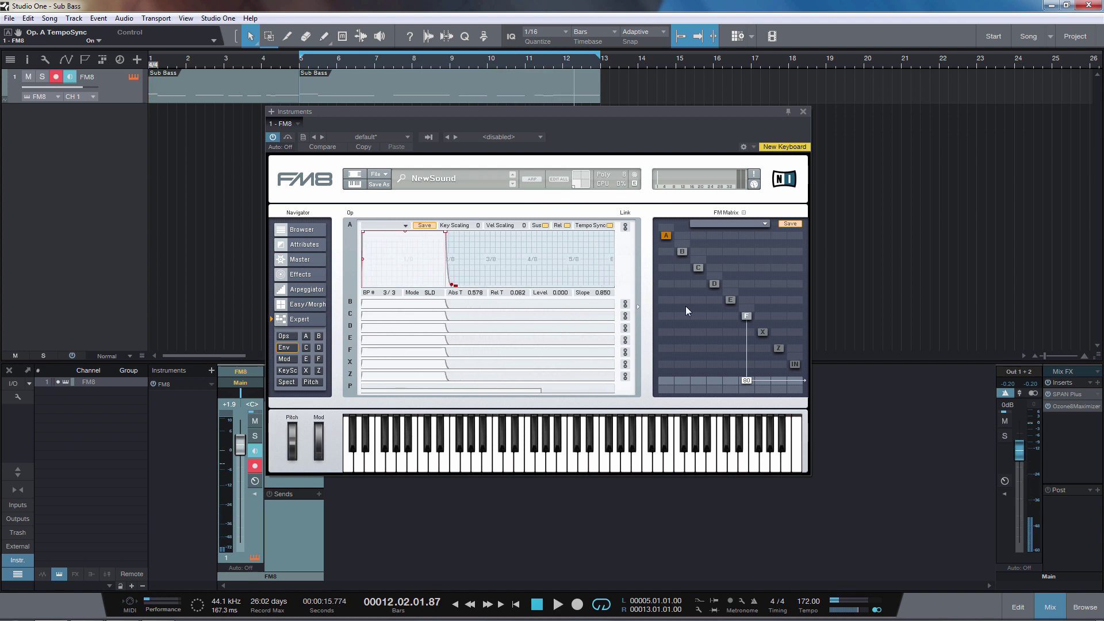
Step: Turn on Key Sync for operators A through F in the operator overview
{"action": "left_click", "coordinate": [284, 336]}
{"action": "left_click_drag", "start_coordinate": [639, 127], "coordinate": [510, 106]}
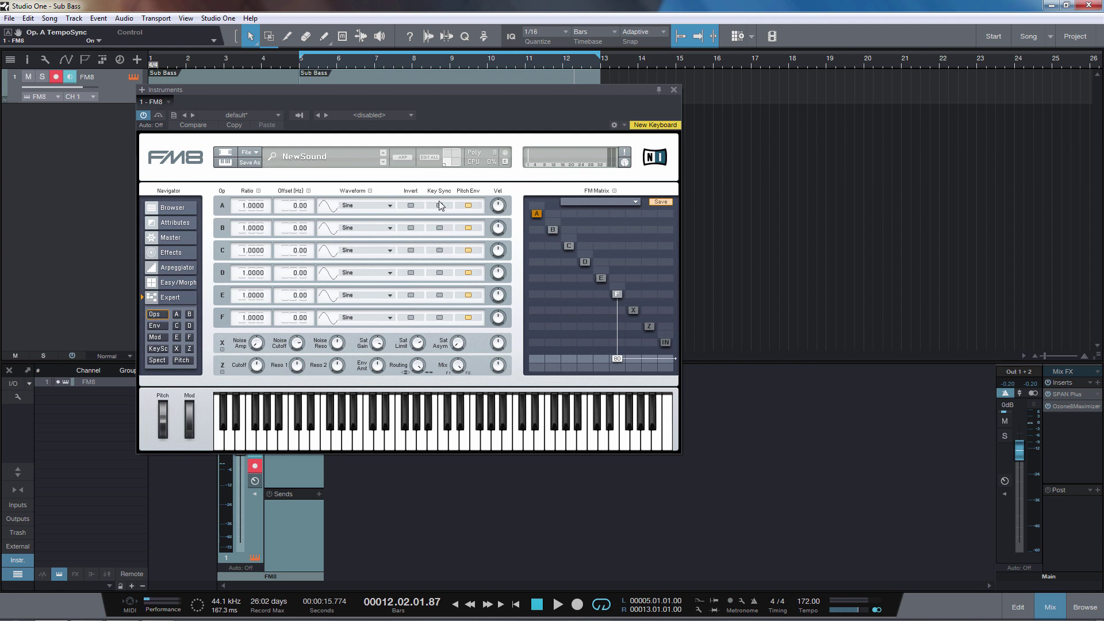
{"action": "left_click_drag", "start_coordinate": [451, 95], "coordinate": [570, 99]}
{"action": "left_click", "coordinate": [559, 210]}
{"action": "left_click", "coordinate": [560, 277]}
{"action": "left_click", "coordinate": [560, 299]}
{"action": "left_click", "coordinate": [561, 321]}
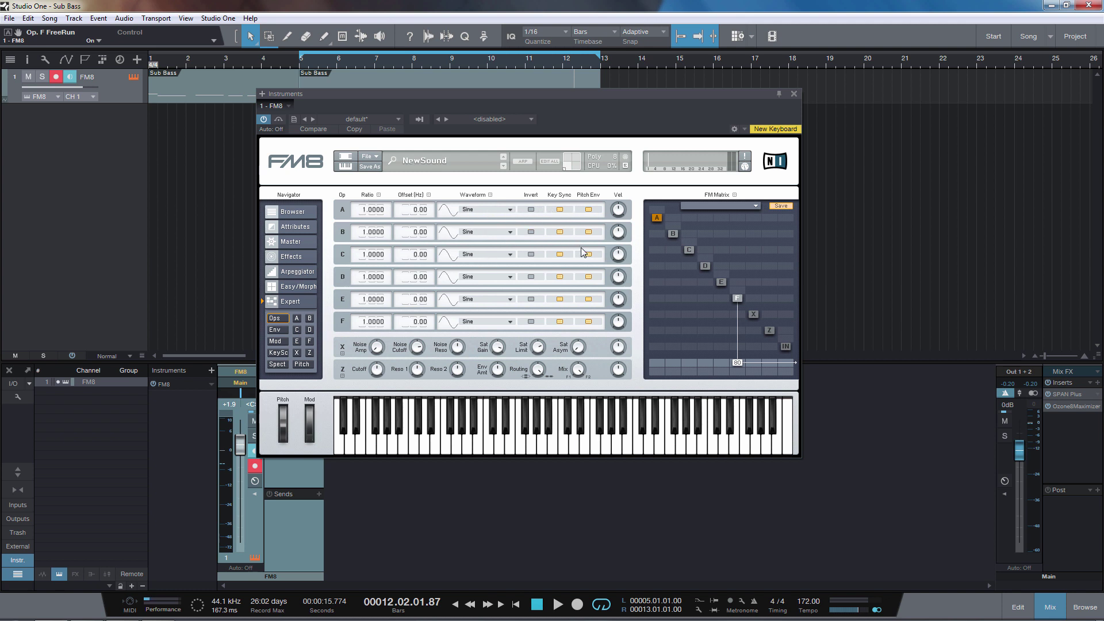
Step: Open operator F's settings and play the sub bass to hear it with key sync
{"action": "left_click_drag", "start_coordinate": [575, 99], "coordinate": [700, 118]}
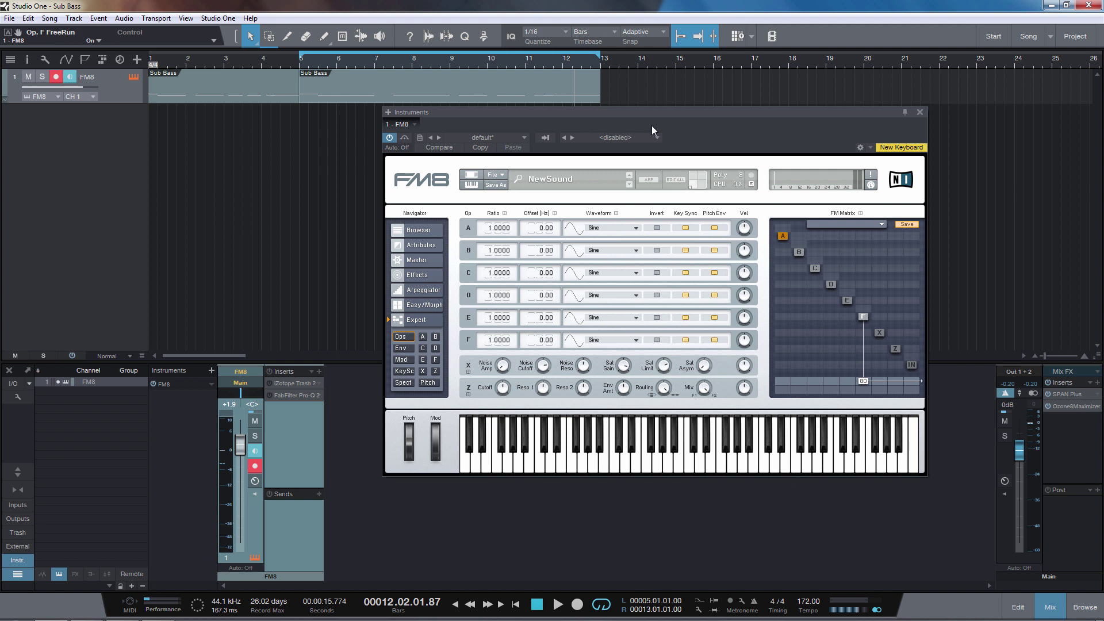
{"action": "left_click_drag", "start_coordinate": [597, 113], "coordinate": [452, 105]}
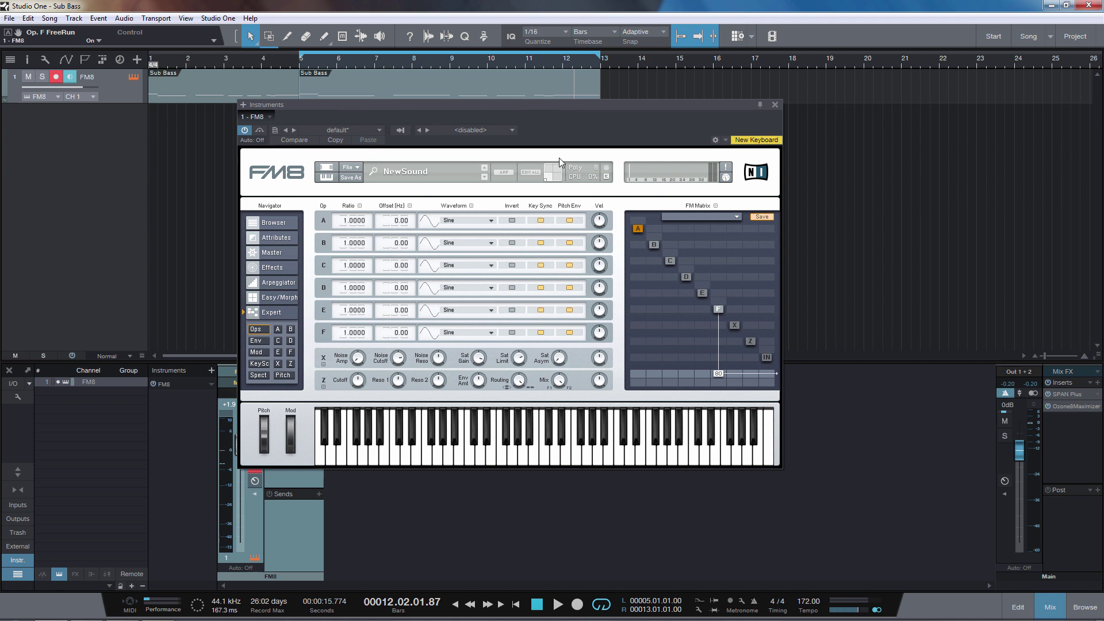
{"action": "left_click", "coordinate": [717, 311]}
{"action": "key", "text": "space"}
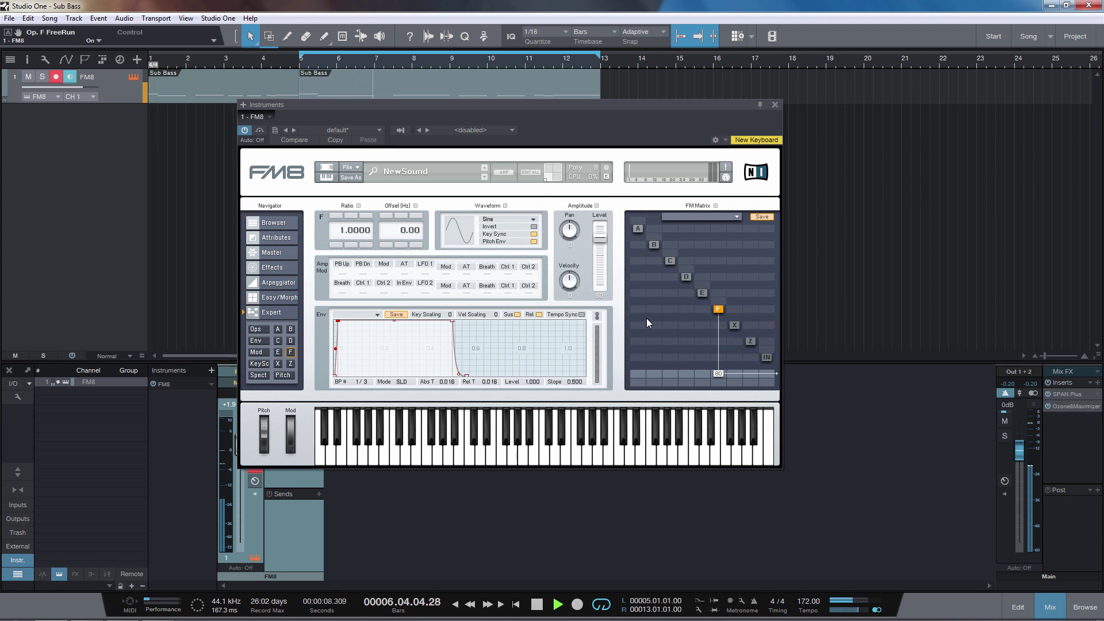
Step: Shape the pitch envelope to start at level 1.000 and drop to zero at the next breakpoint, about 0.098 in
{"action": "left_click_drag", "start_coordinate": [570, 104], "coordinate": [645, 82]}
{"action": "left_click", "coordinate": [356, 353]}
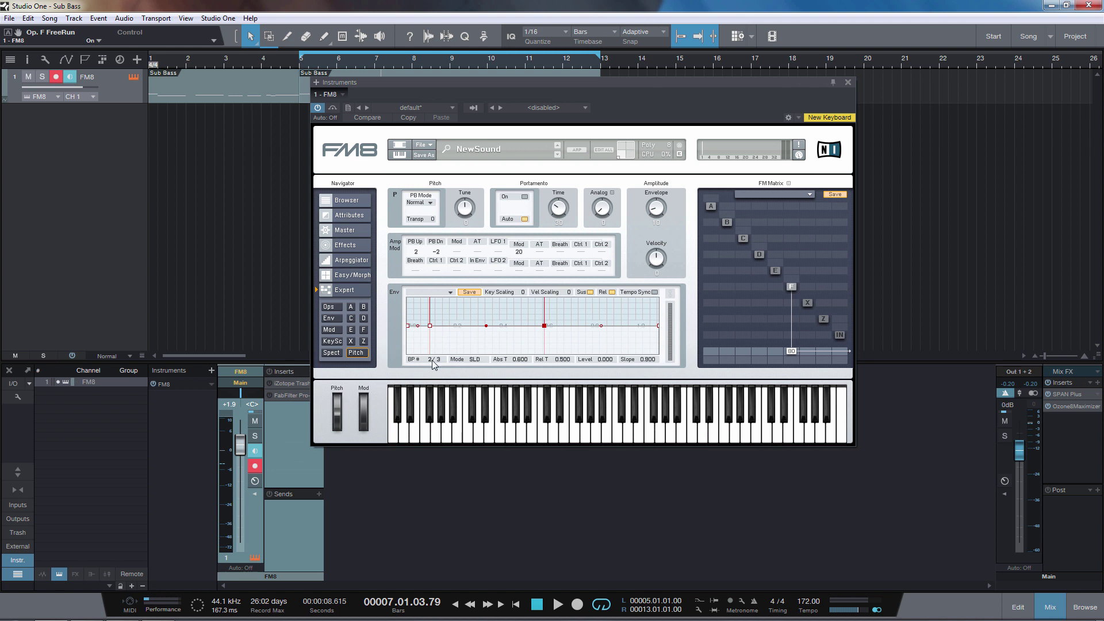
{"action": "left_click", "coordinate": [336, 309]}
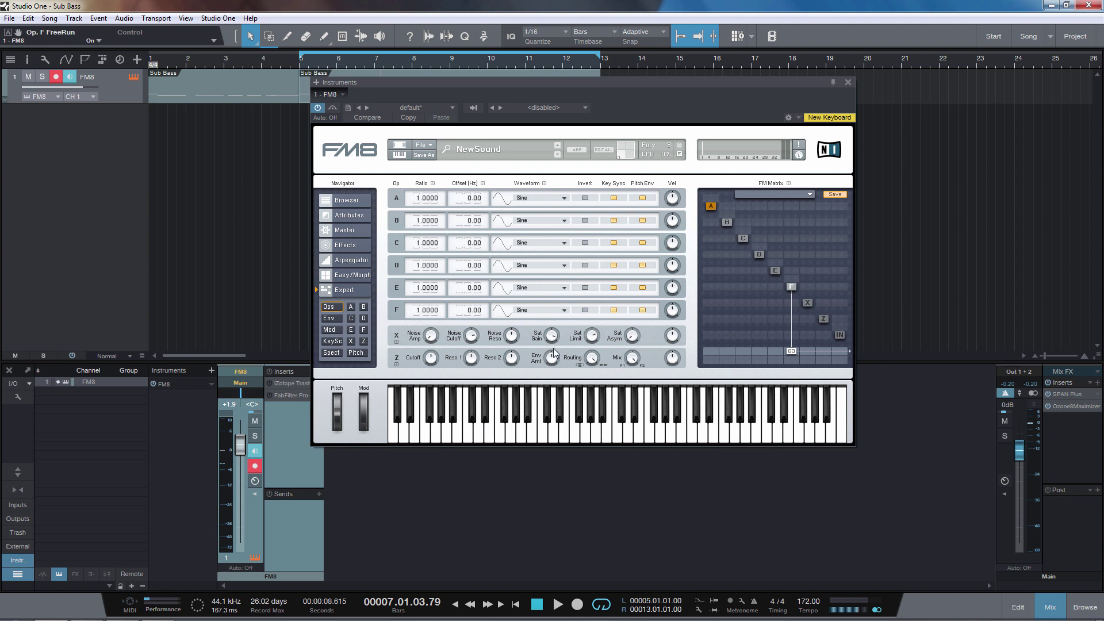
{"action": "left_click", "coordinate": [357, 353]}
{"action": "left_click_drag", "start_coordinate": [408, 325], "coordinate": [408, 299]}
{"action": "scroll", "coordinate": [411, 311], "scroll_direction": "up", "scroll_amount": 4}
Step: While playing the clip, set the pitch envelope amount to 75 and curve its initial drop with a slope of 0.710
{"action": "key", "text": "space"}
{"action": "key", "text": "space"}
{"action": "left_click", "coordinate": [656, 214]}
{"action": "key", "text": "space"}
{"action": "left_click_drag", "start_coordinate": [666, 244], "coordinate": [654, 197]}
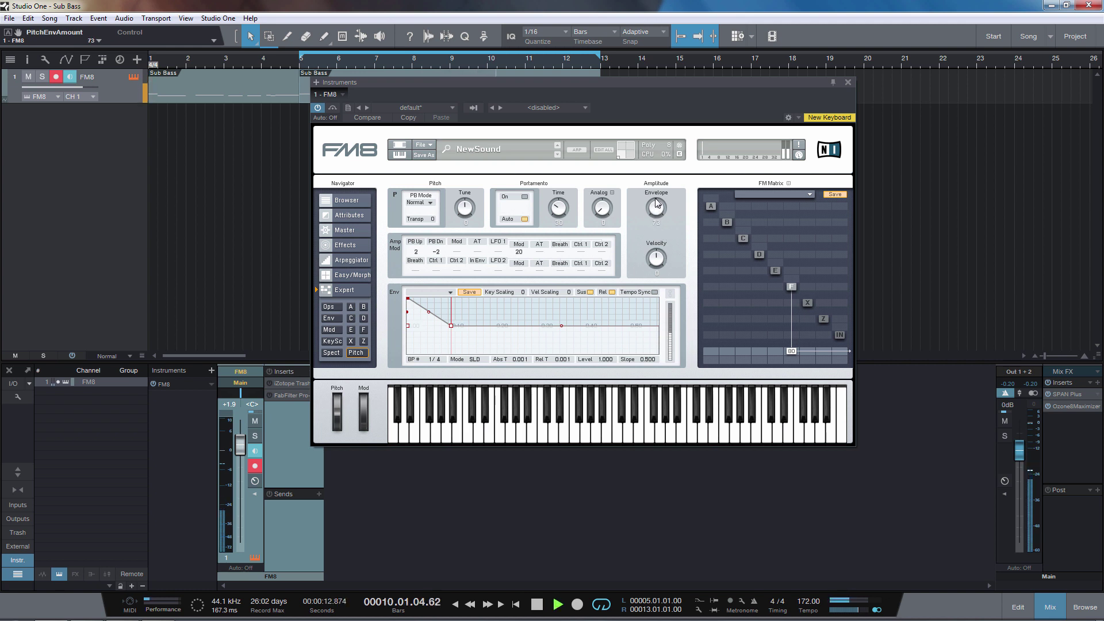
{"action": "left_click_drag", "start_coordinate": [429, 312], "coordinate": [440, 340]}
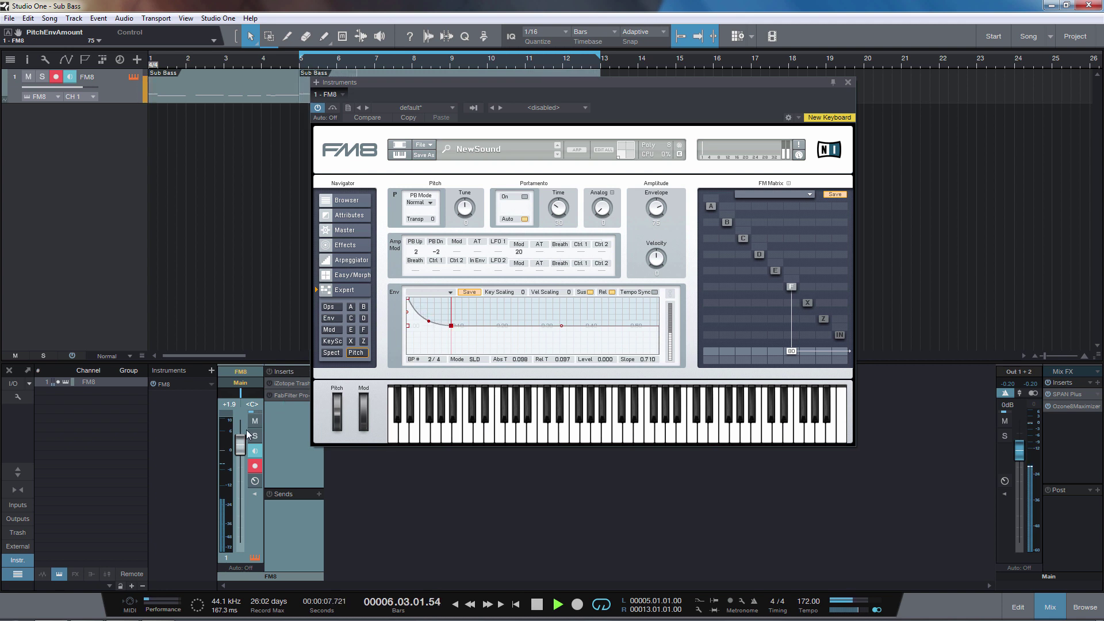
Step: Raise the FM8 channel volume to +10.0 dB and operator F's output level to 100 in the FM matrix
{"action": "left_click_drag", "start_coordinate": [243, 443], "coordinate": [242, 418]}
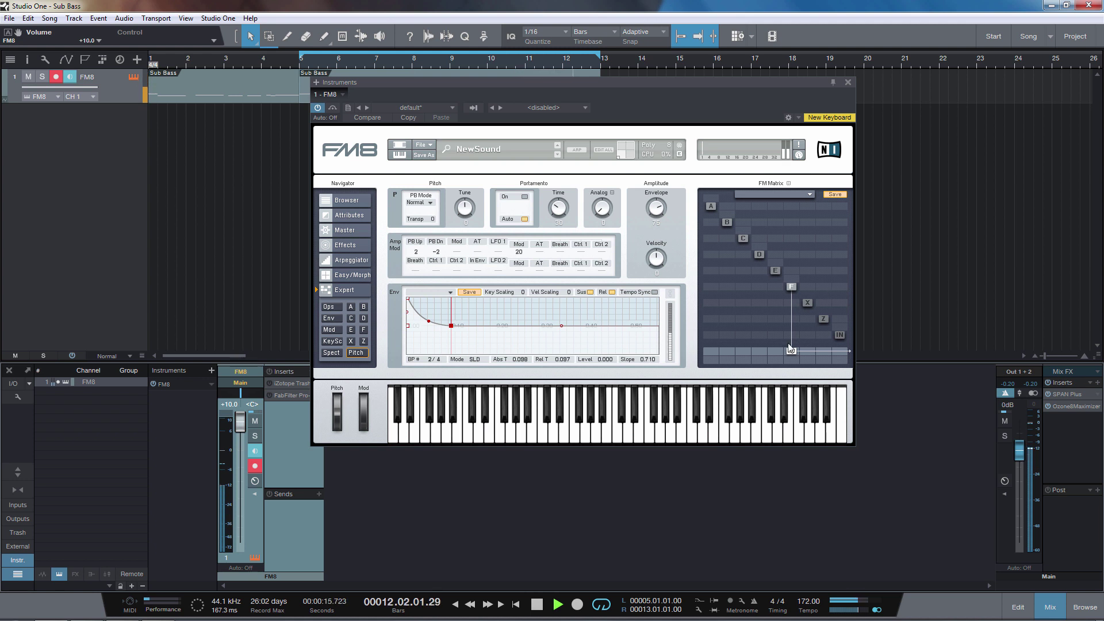
{"action": "left_click_drag", "start_coordinate": [791, 341], "coordinate": [793, 299]}
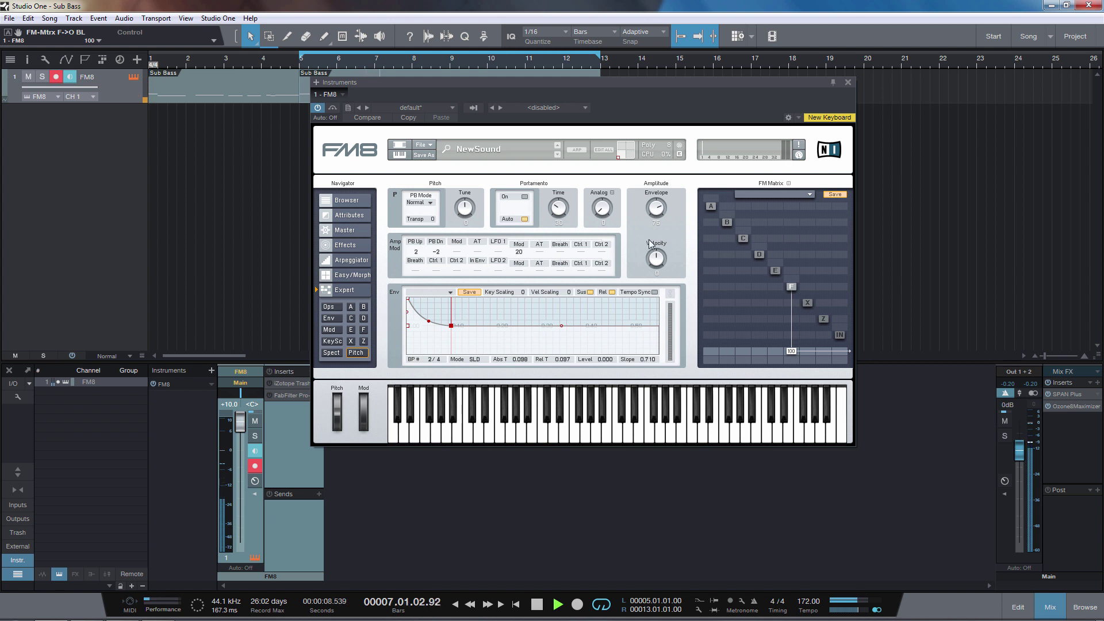
{"action": "key", "text": "space"}
{"action": "left_click_drag", "start_coordinate": [750, 92], "coordinate": [676, 73]}
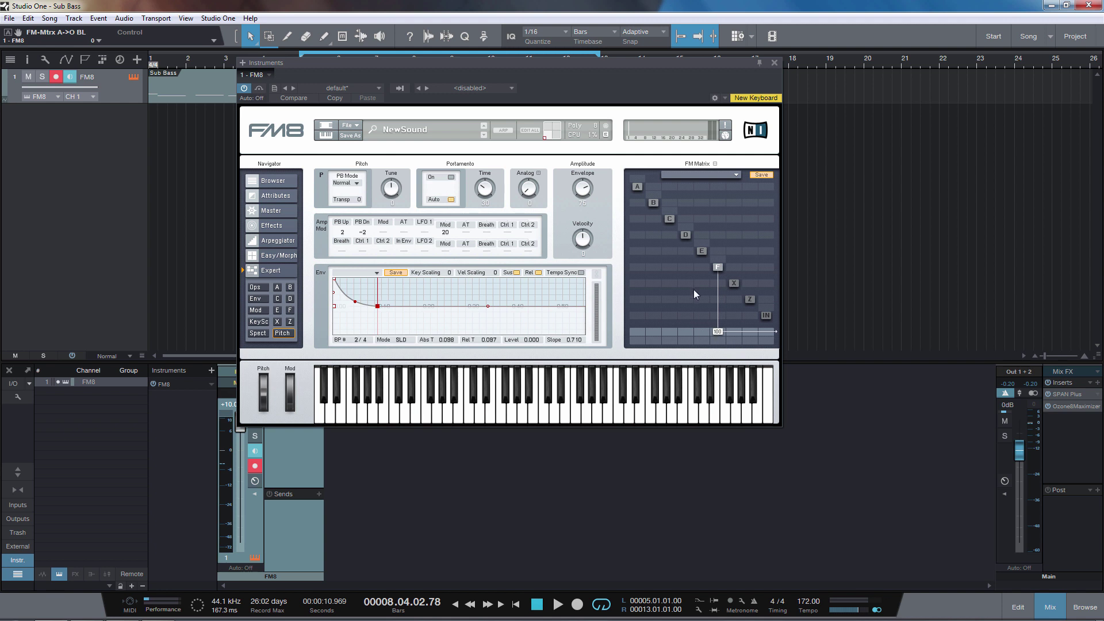
Step: Turn on operator E and route it to the output at level 100 in the FM matrix
{"action": "left_click", "coordinate": [702, 251]}
{"action": "left_click_drag", "start_coordinate": [702, 335], "coordinate": [705, 268]}
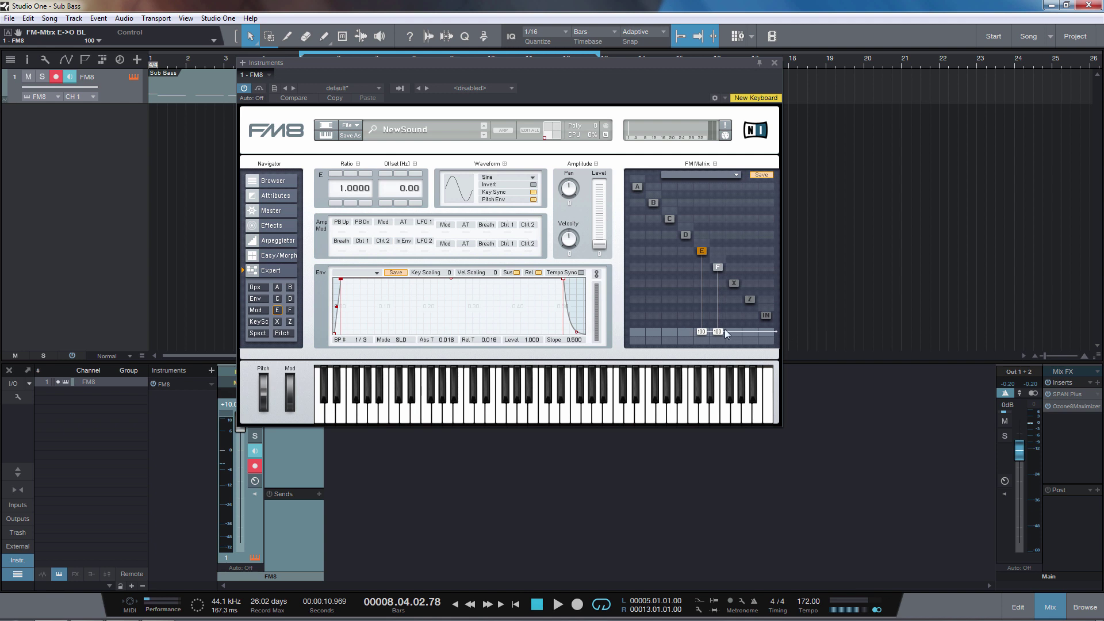
{"action": "left_click", "coordinate": [702, 253]}
{"action": "left_click_drag", "start_coordinate": [522, 64], "coordinate": [631, 66]}
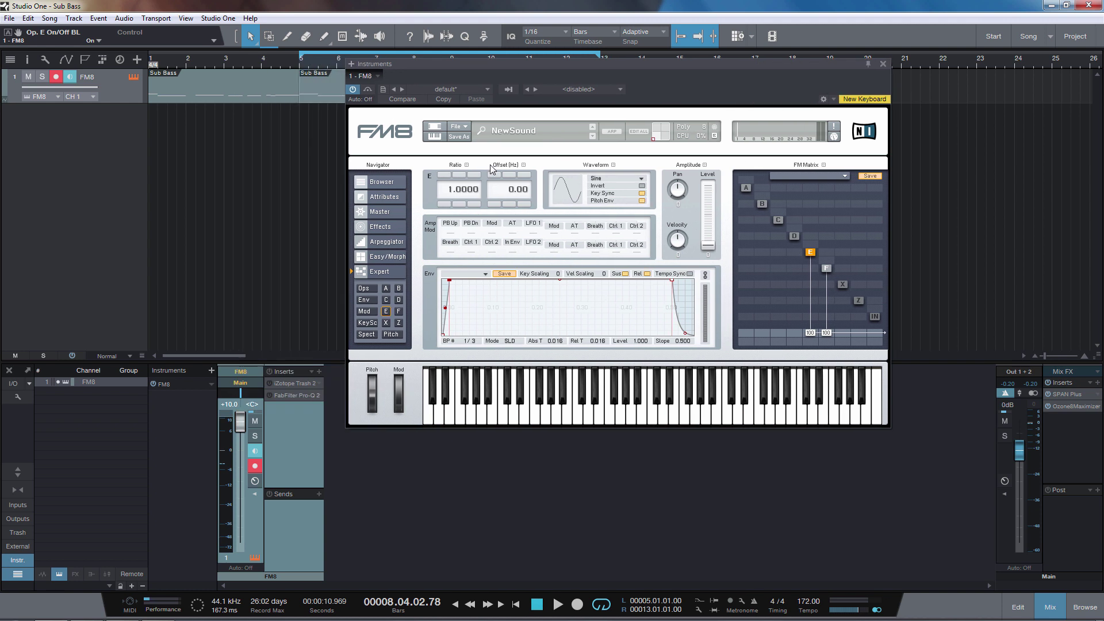
Step: Play the clip from bar 5 and lower the FM8 channel volume to +7.8 dB
{"action": "left_click", "coordinate": [301, 69]}
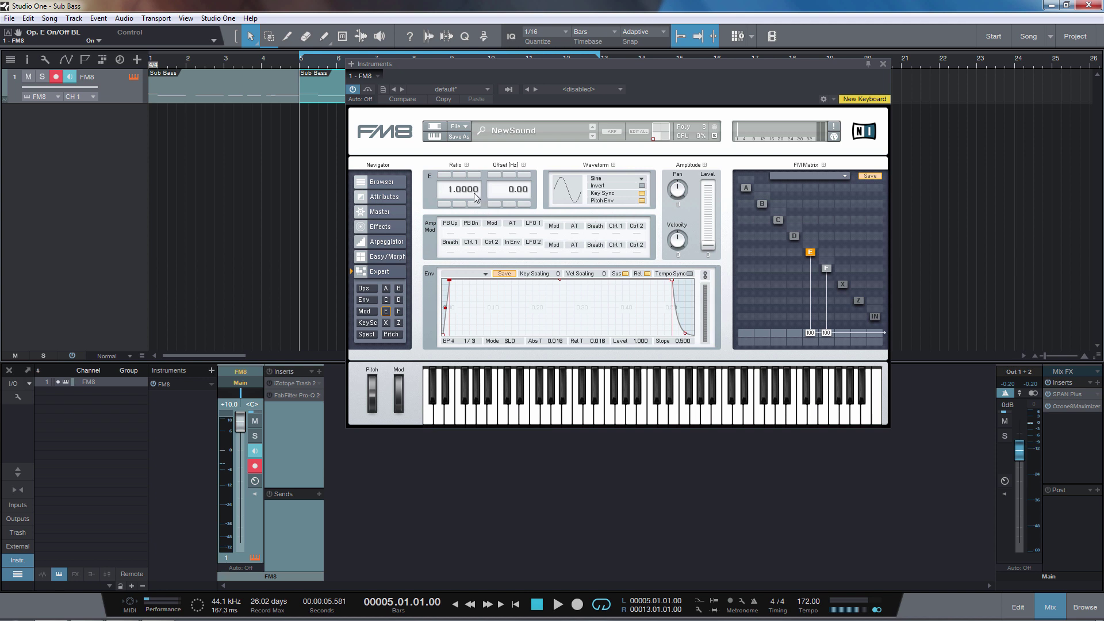
{"action": "key", "text": "space"}
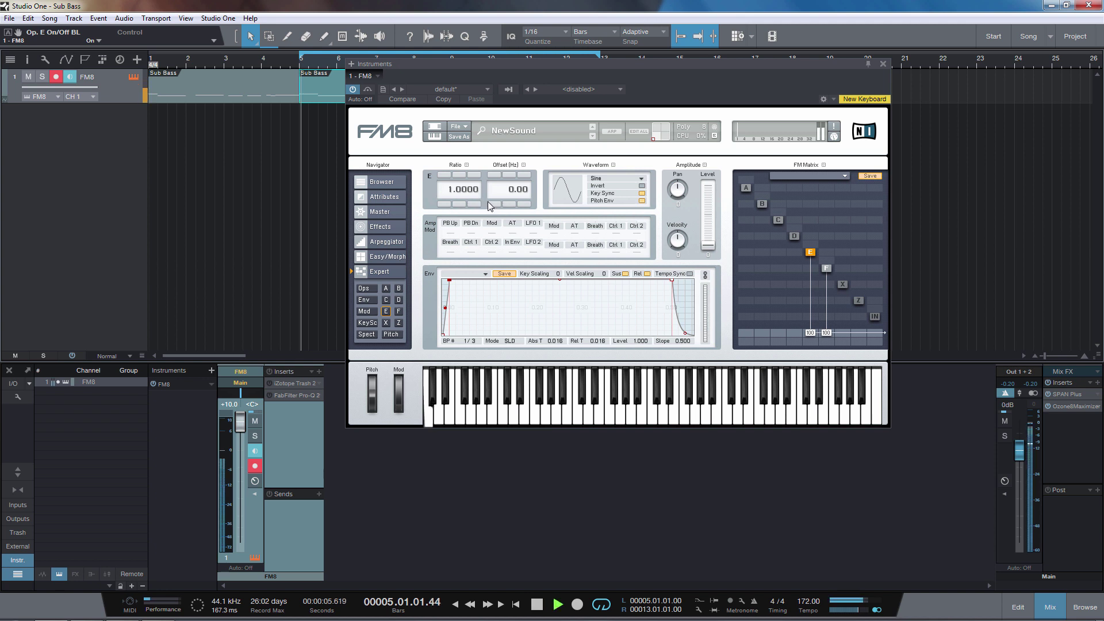
{"action": "left_click_drag", "start_coordinate": [240, 422], "coordinate": [241, 426]}
Step: Detune operator E by setting its ratio to 1.0550 while comparing it by ear during playback
{"action": "left_click_drag", "start_coordinate": [469, 188], "coordinate": [470, 166]}
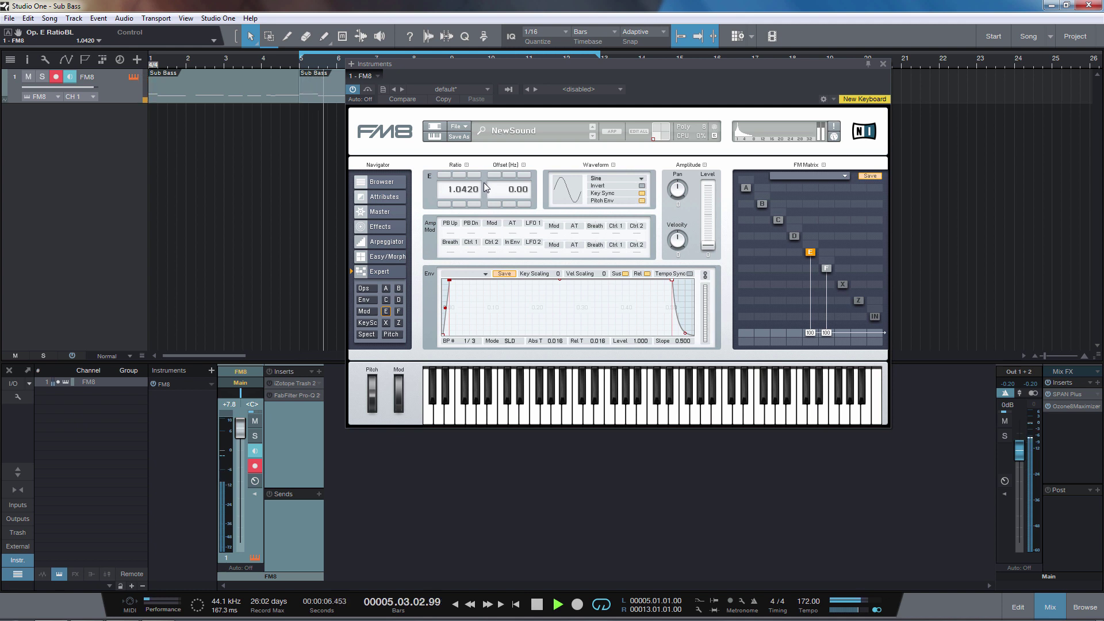
{"action": "left_click", "coordinate": [810, 256]}
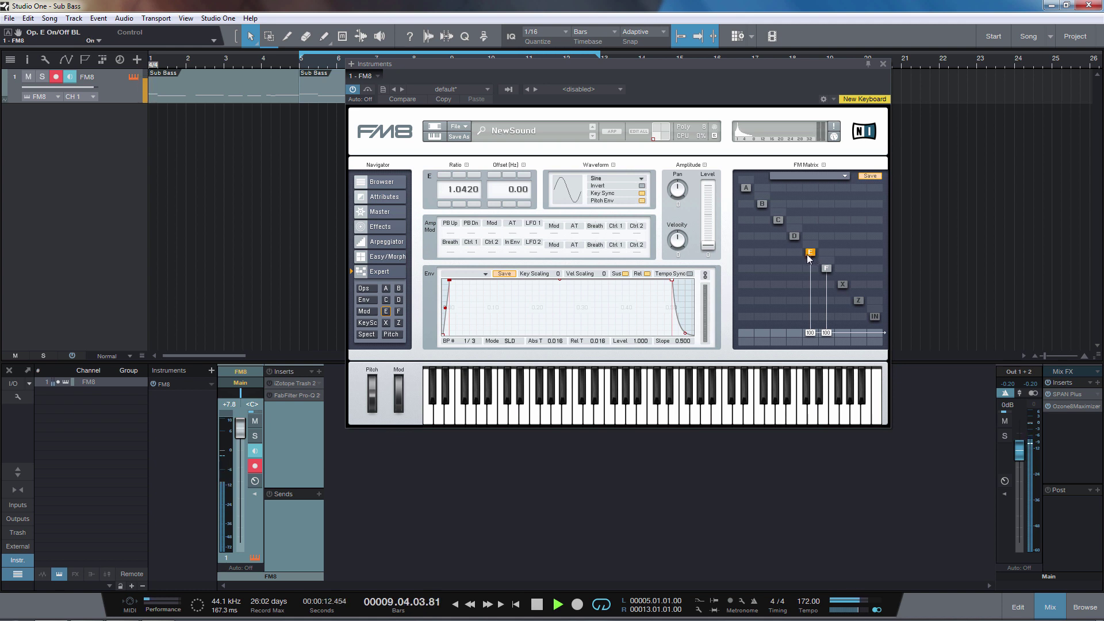
{"action": "left_click_drag", "start_coordinate": [480, 195], "coordinate": [475, 117]}
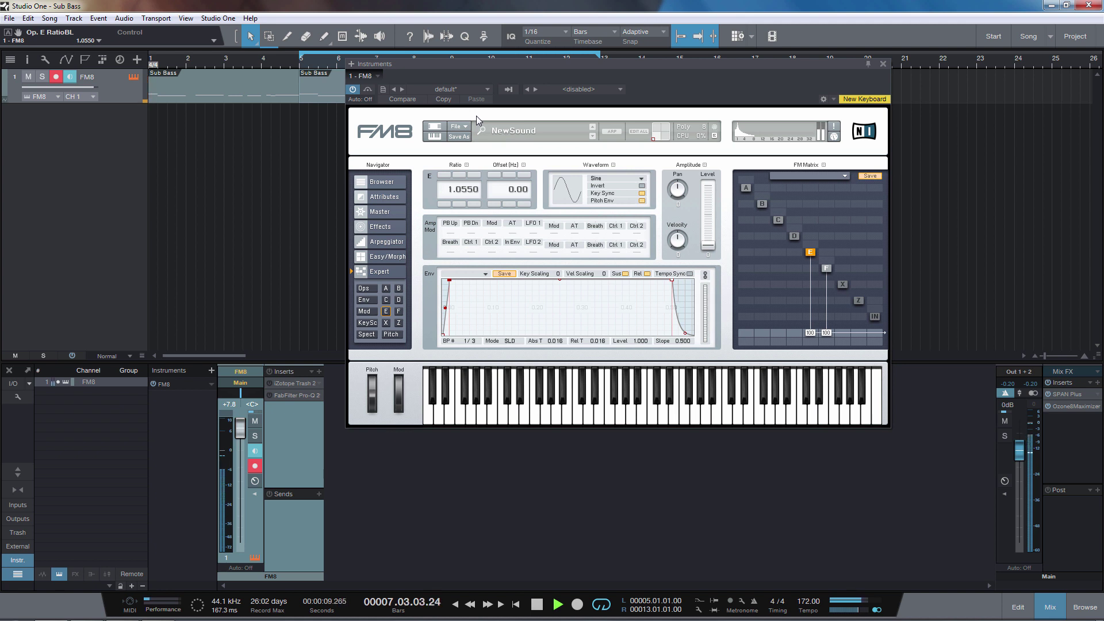
{"action": "key", "text": "space"}
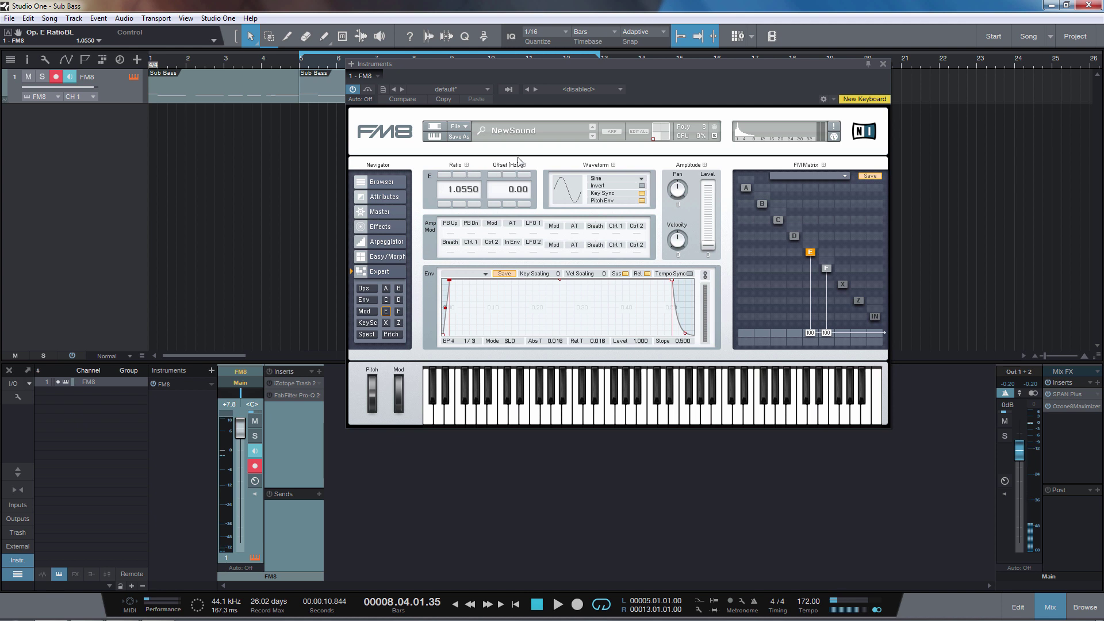
Step: Show the operator overview to review the ratios of all operators
{"action": "left_click_drag", "start_coordinate": [620, 75], "coordinate": [645, 113]}
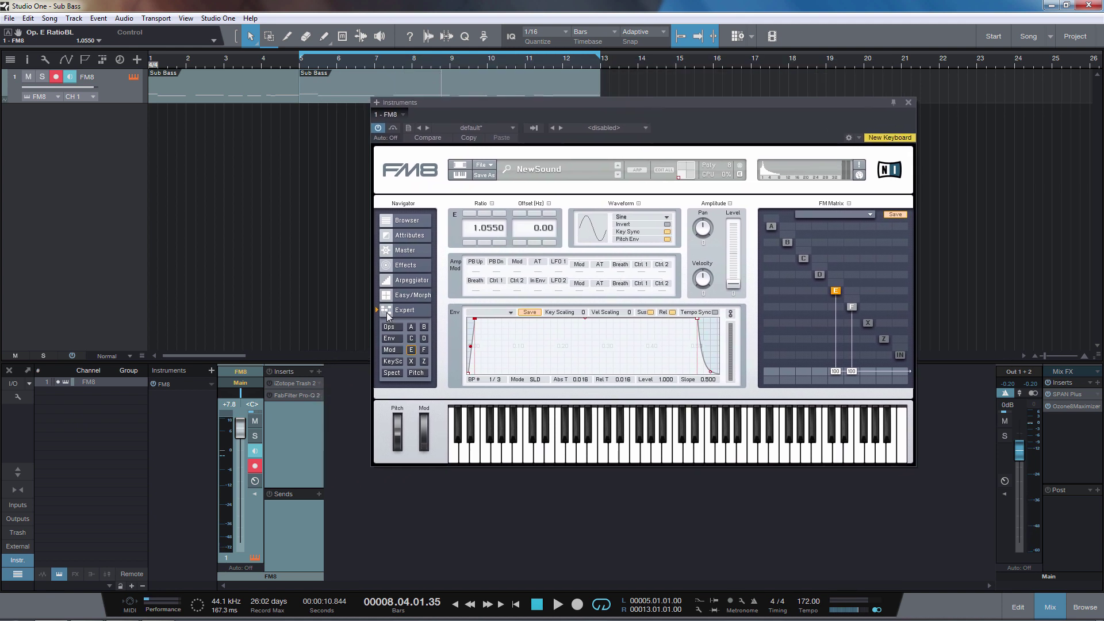
{"action": "left_click", "coordinate": [403, 327]}
{"action": "left_click_drag", "start_coordinate": [740, 104], "coordinate": [699, 115]}
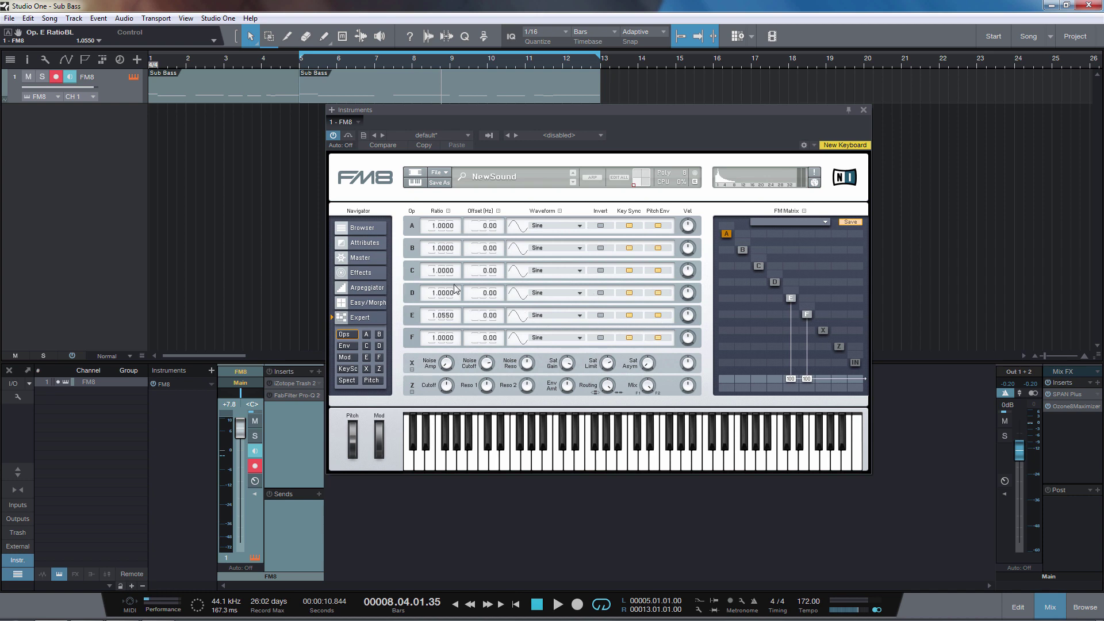
{"action": "left_click_drag", "start_coordinate": [348, 109], "coordinate": [432, 105]}
Step: Examine the second Sub Bass clip's notes in the note editor, close it and bring back the mixer
{"action": "left_click", "coordinate": [432, 88]}
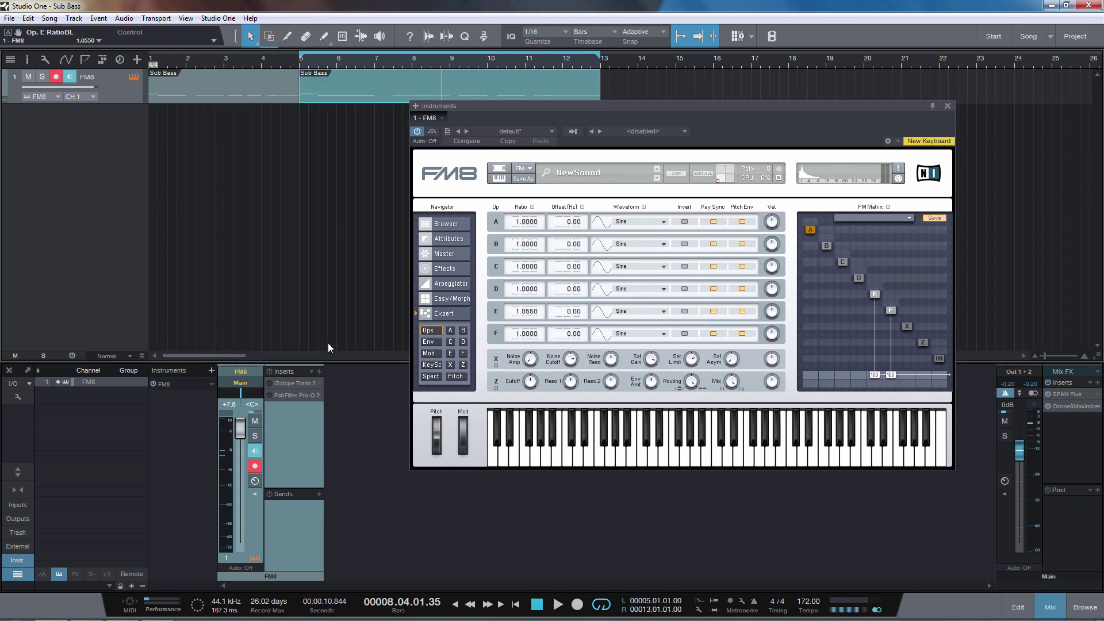
{"action": "left_click_drag", "start_coordinate": [350, 363], "coordinate": [337, 110]}
{"action": "double_click", "coordinate": [323, 89]}
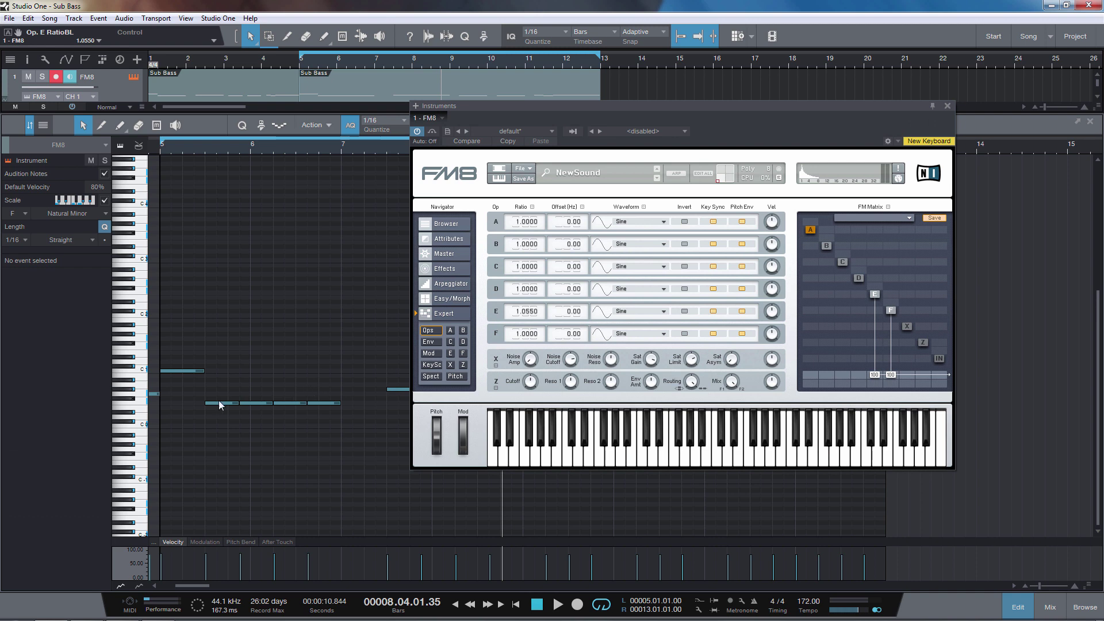
{"action": "left_click", "coordinate": [1090, 123]}
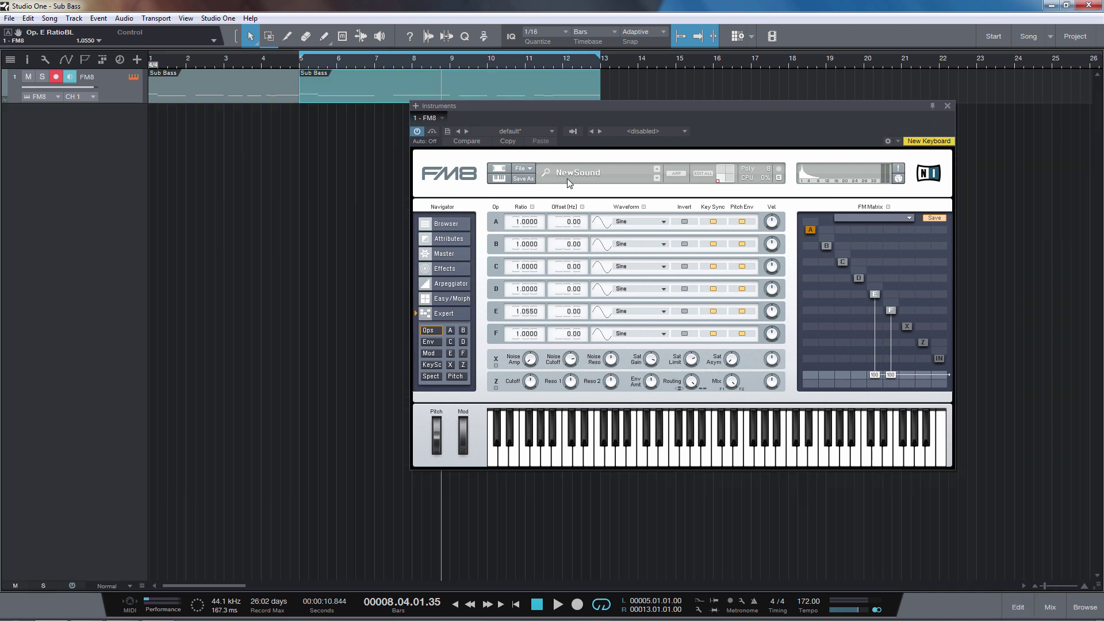
{"action": "key", "text": "F3"}
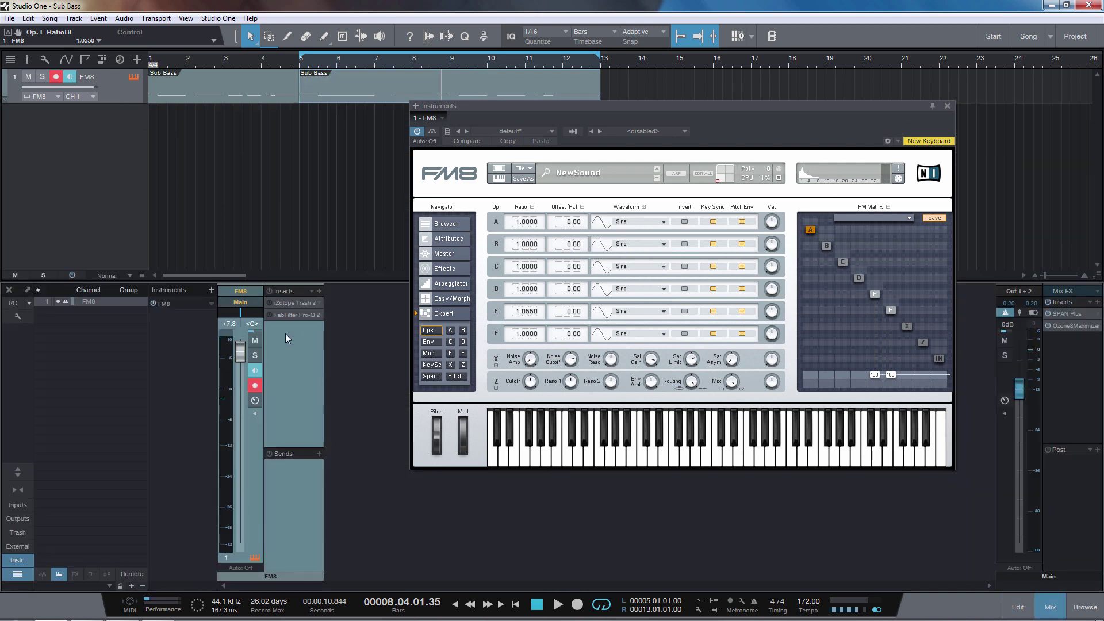
Step: Play the second Sub Bass clip from bar 5 and check the peak level on the FM8 channel meter
{"action": "left_click", "coordinate": [300, 75]}
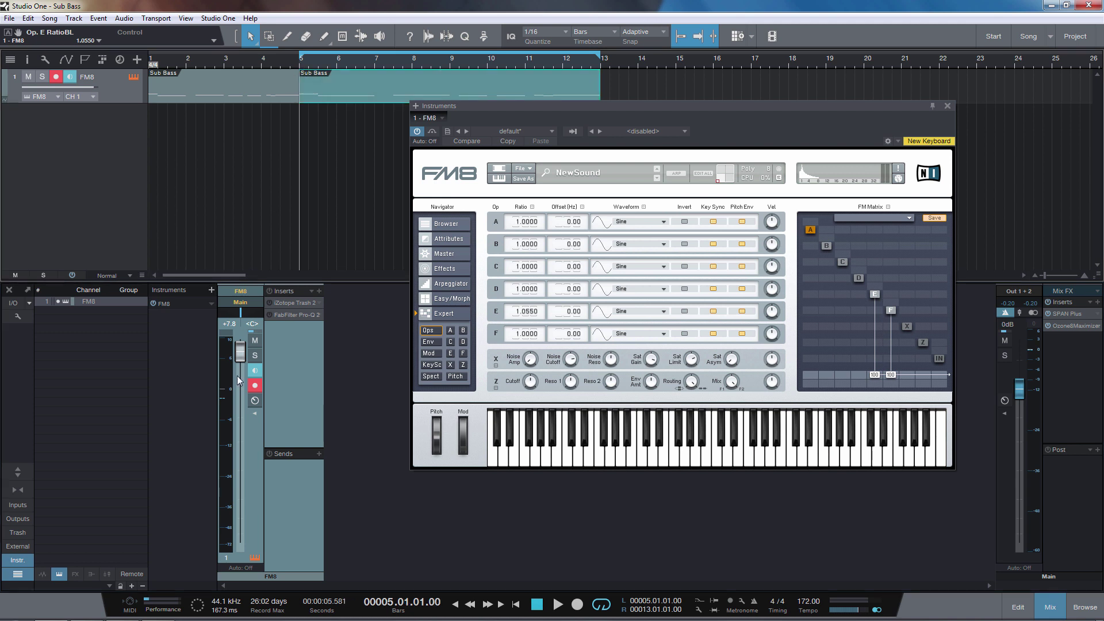
{"action": "key", "text": "space"}
{"action": "mouse_move", "coordinate": [226, 403]}
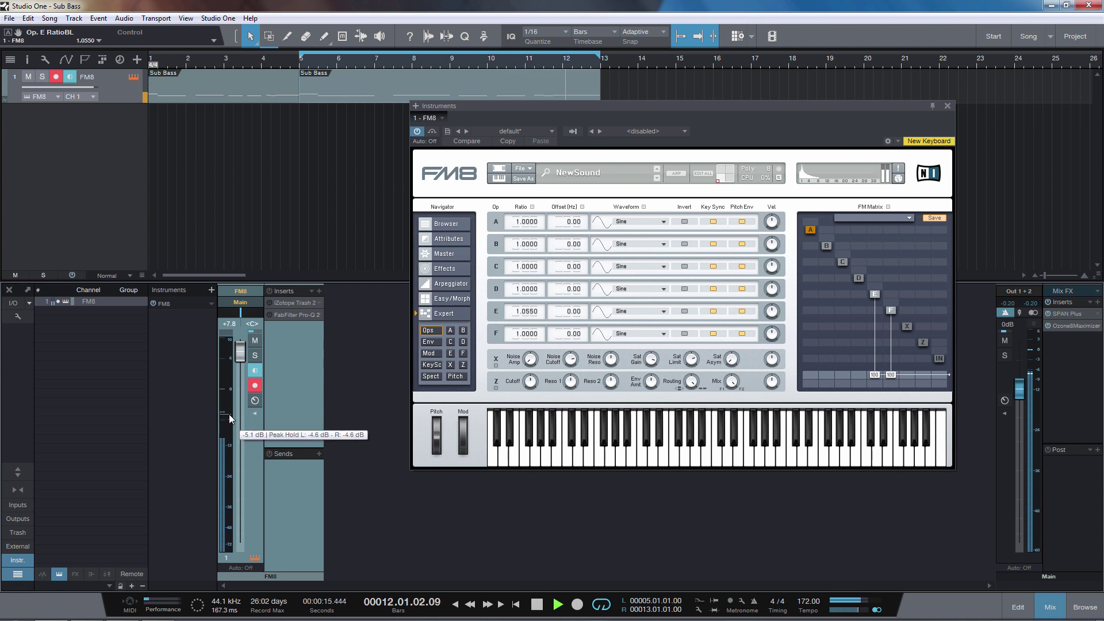
{"action": "key", "text": "space"}
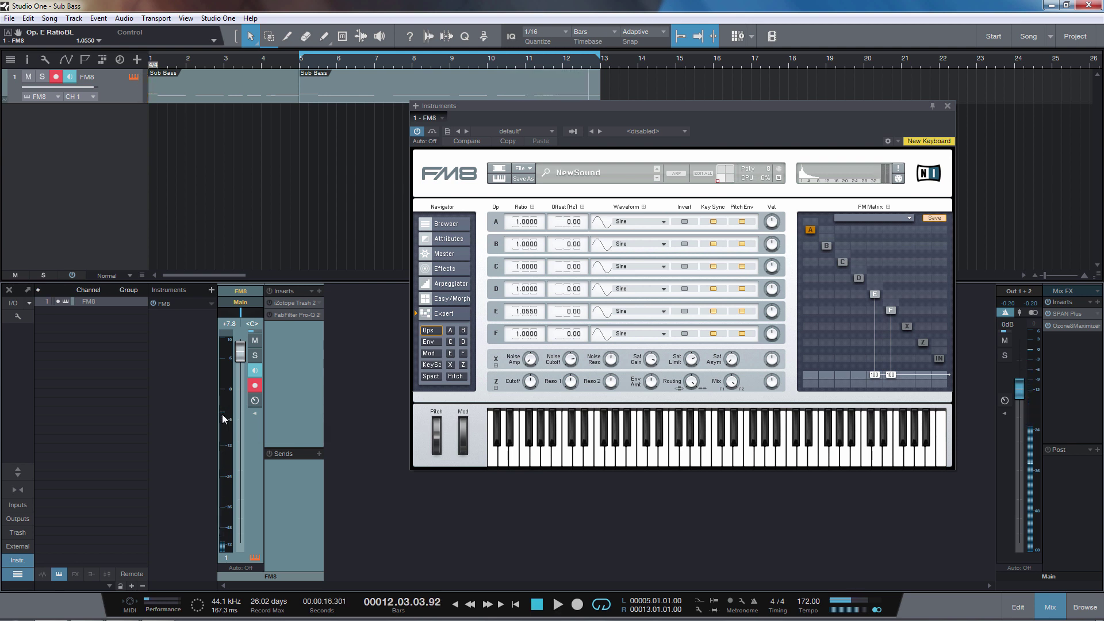
Step: Try toggling key sync on operators E and F while auditioning the clip, and return to bar 5
{"action": "left_click", "coordinate": [714, 333]}
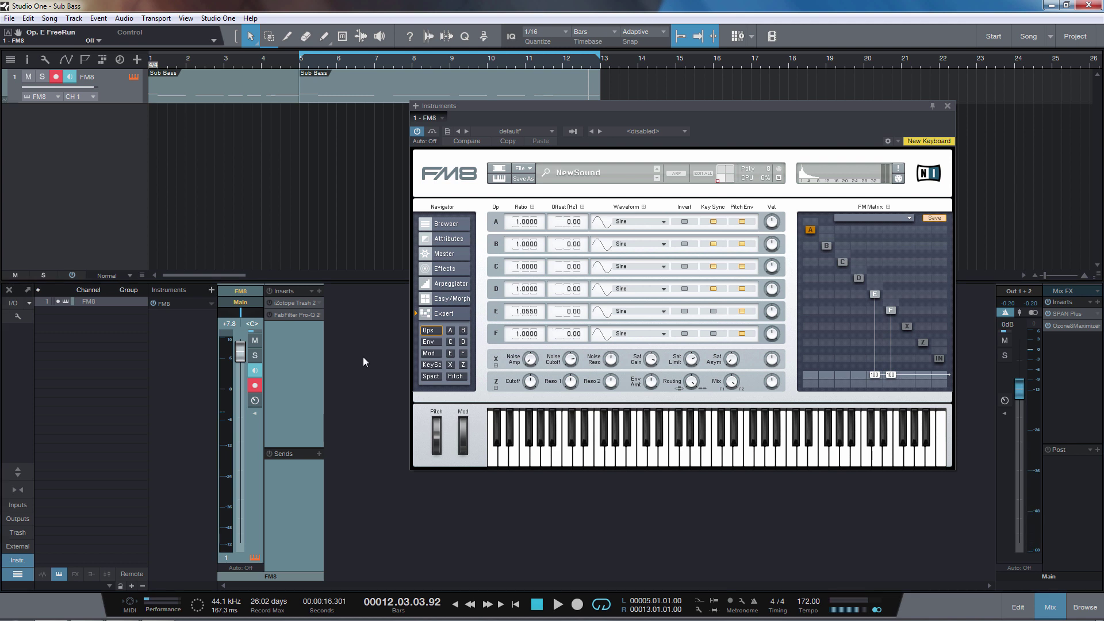
{"action": "key", "text": "space"}
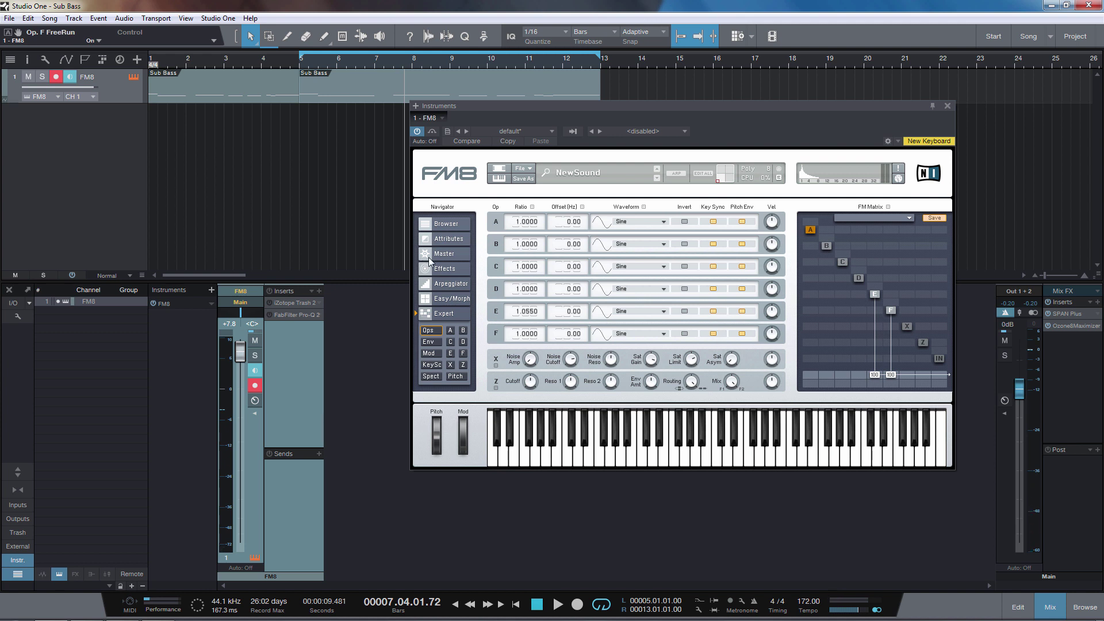
{"action": "left_click", "coordinate": [300, 68]}
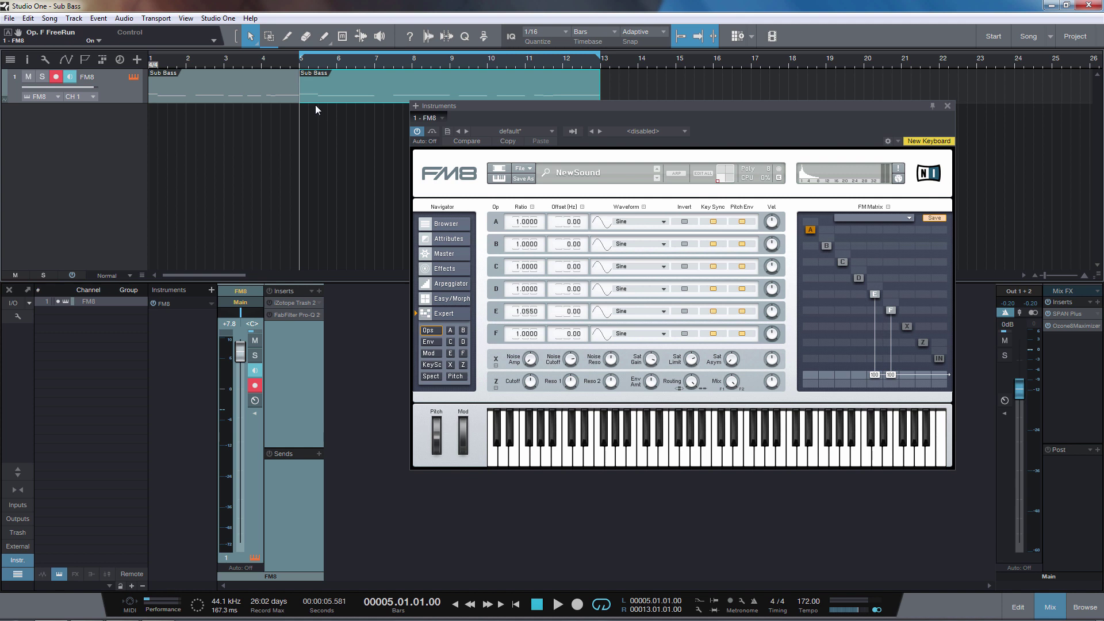
Step: Replay the clip from bar 5 and show operator F's settings and envelope
{"action": "left_click_drag", "start_coordinate": [527, 111], "coordinate": [458, 113]}
{"action": "key", "text": "space"}
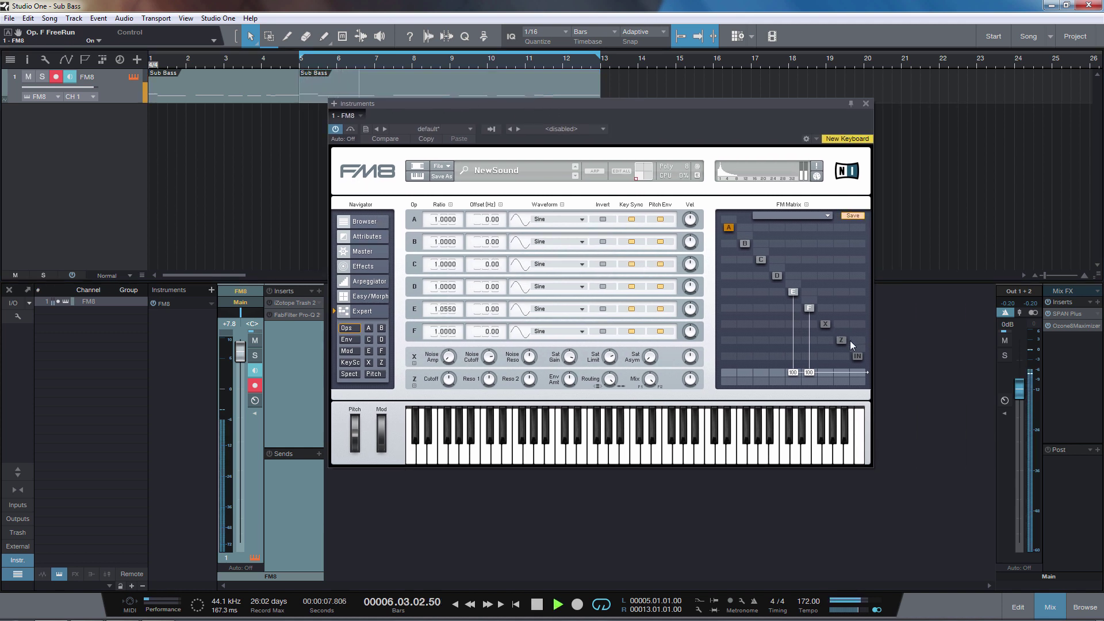
{"action": "left_click", "coordinate": [811, 310]}
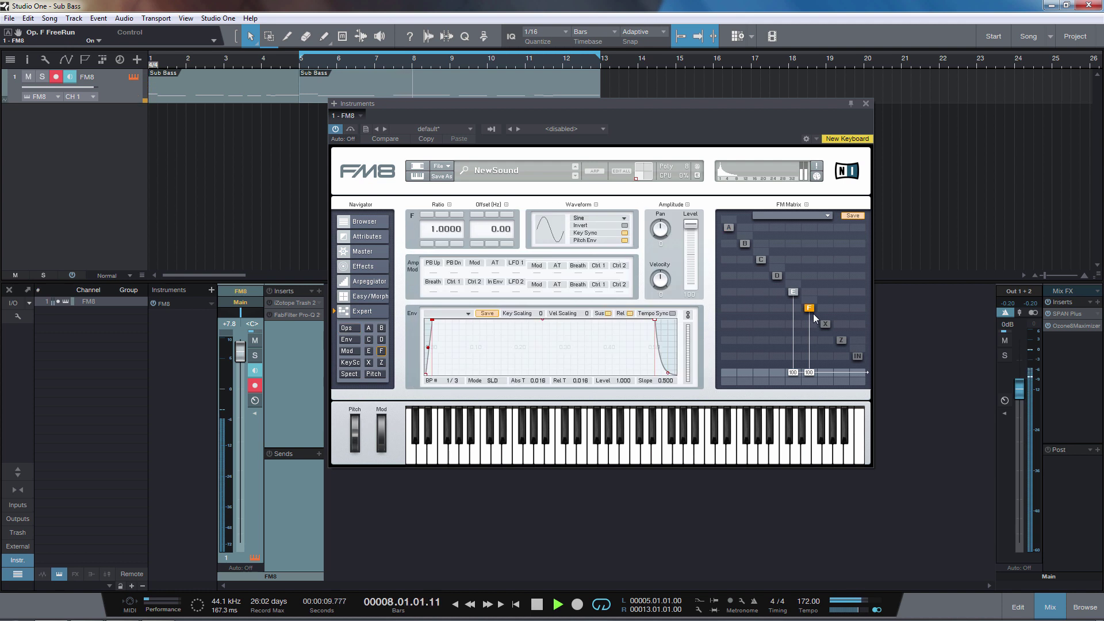
{"action": "key", "text": "space"}
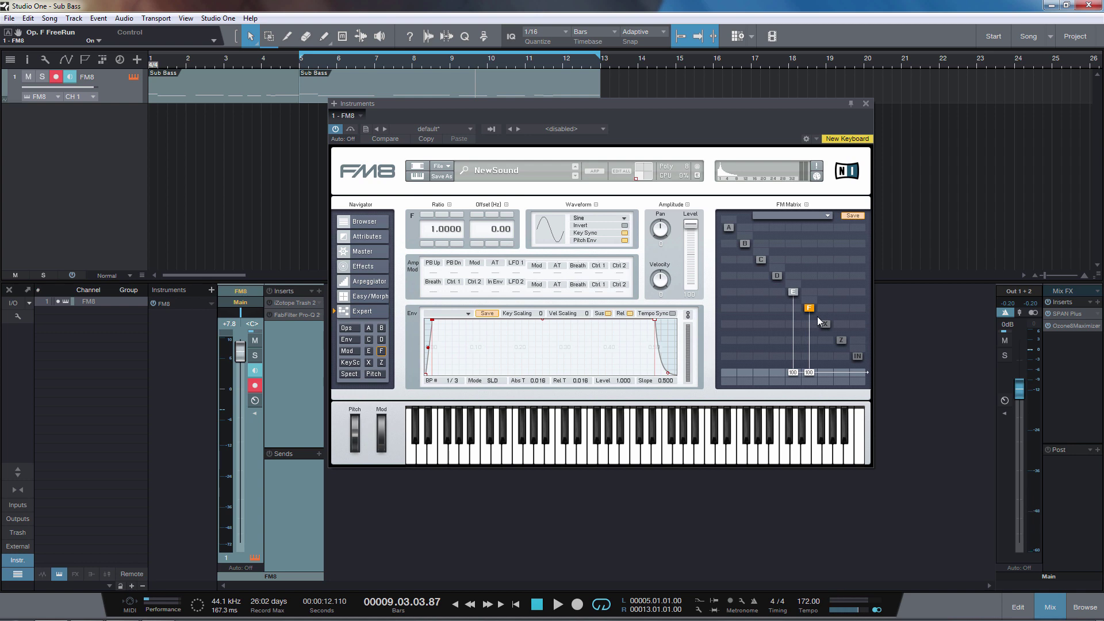
Step: Open the SPAN Plus analyzer on the main output, place it beside FM8 and play the clip to view its spectrum
{"action": "left_click", "coordinate": [1074, 313]}
{"action": "left_click_drag", "start_coordinate": [595, 77], "coordinate": [948, 84]}
{"action": "left_click_drag", "start_coordinate": [495, 108], "coordinate": [329, 92]}
{"action": "key", "text": "space"}
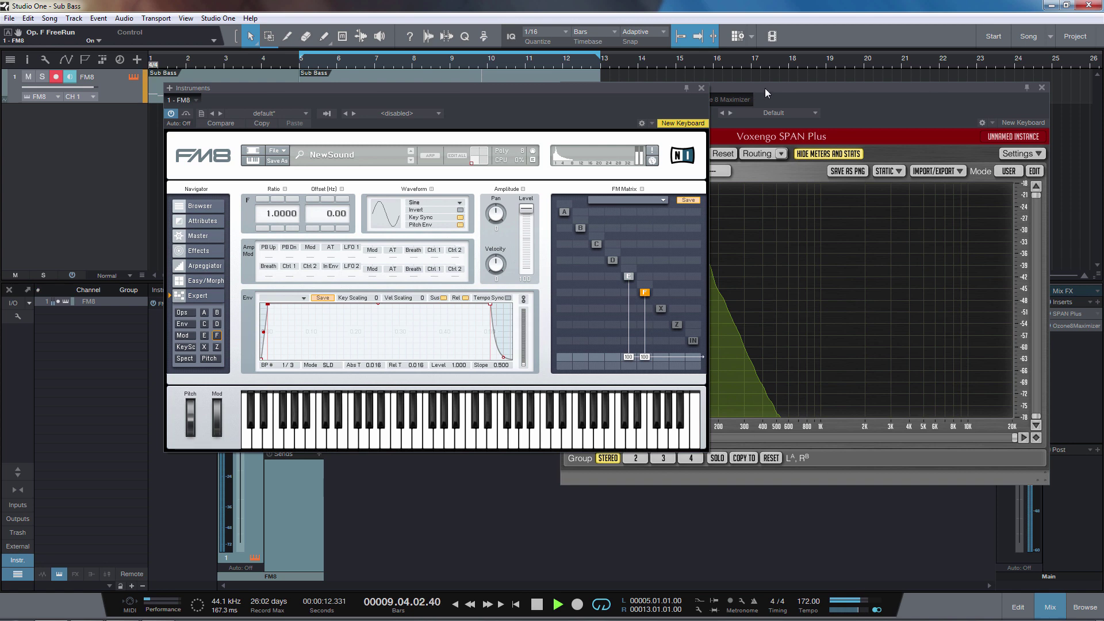
{"action": "left_click_drag", "start_coordinate": [760, 90], "coordinate": [841, 49]}
{"action": "left_click_drag", "start_coordinate": [560, 88], "coordinate": [461, 101]}
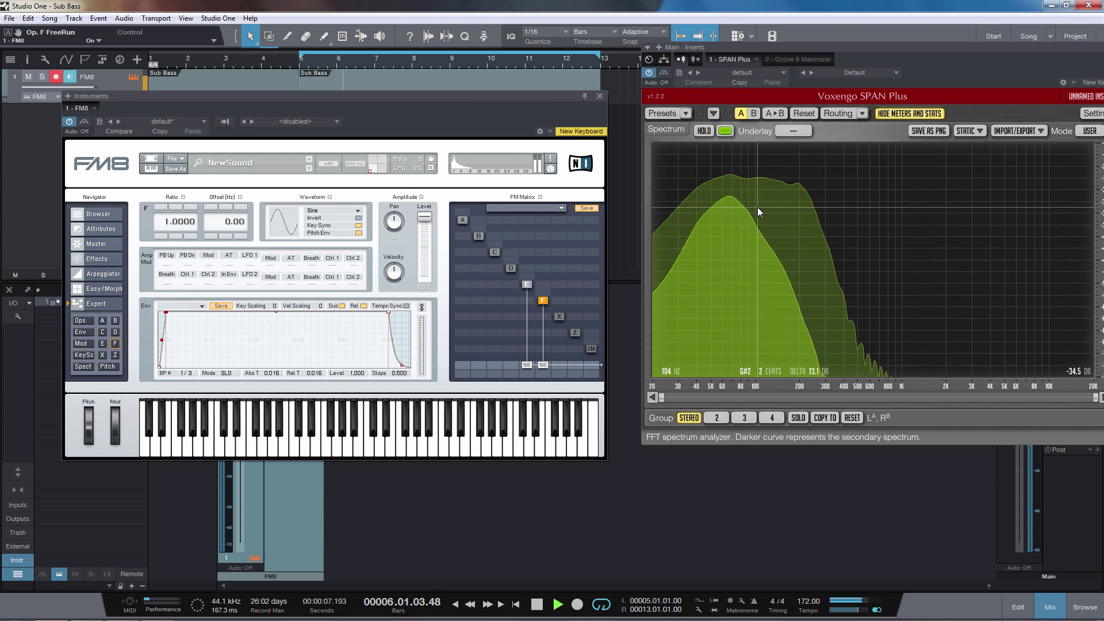
{"action": "left_click_drag", "start_coordinate": [543, 97], "coordinate": [571, 69]}
{"action": "key", "text": "space"}
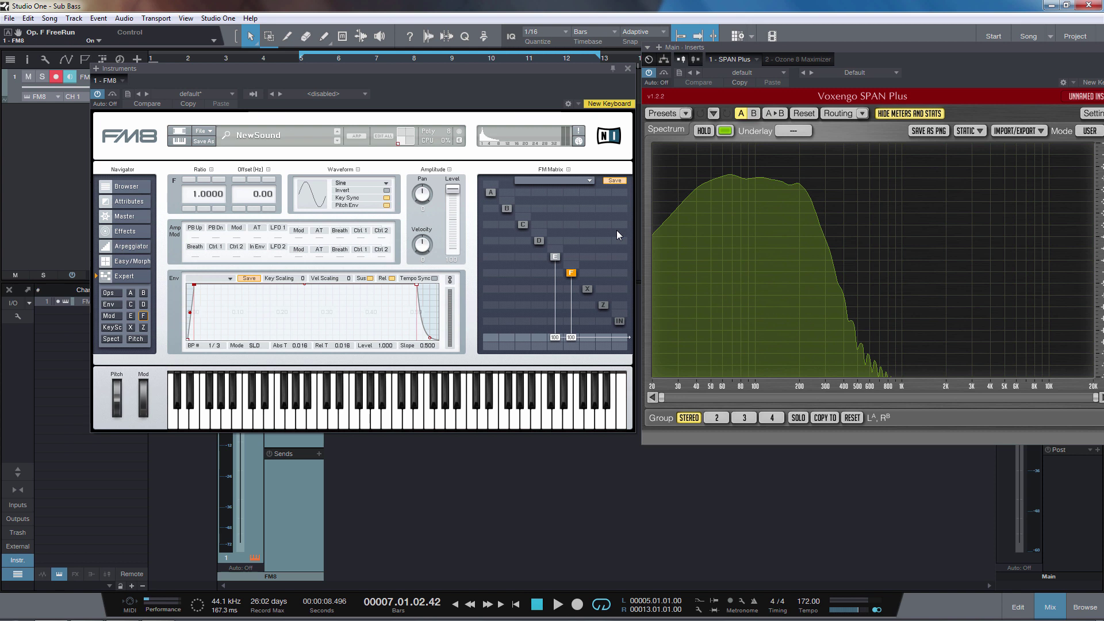
Step: Route operators E and F only through operator X at 100 each, and send X to the output at 100
{"action": "left_click", "coordinate": [588, 287]}
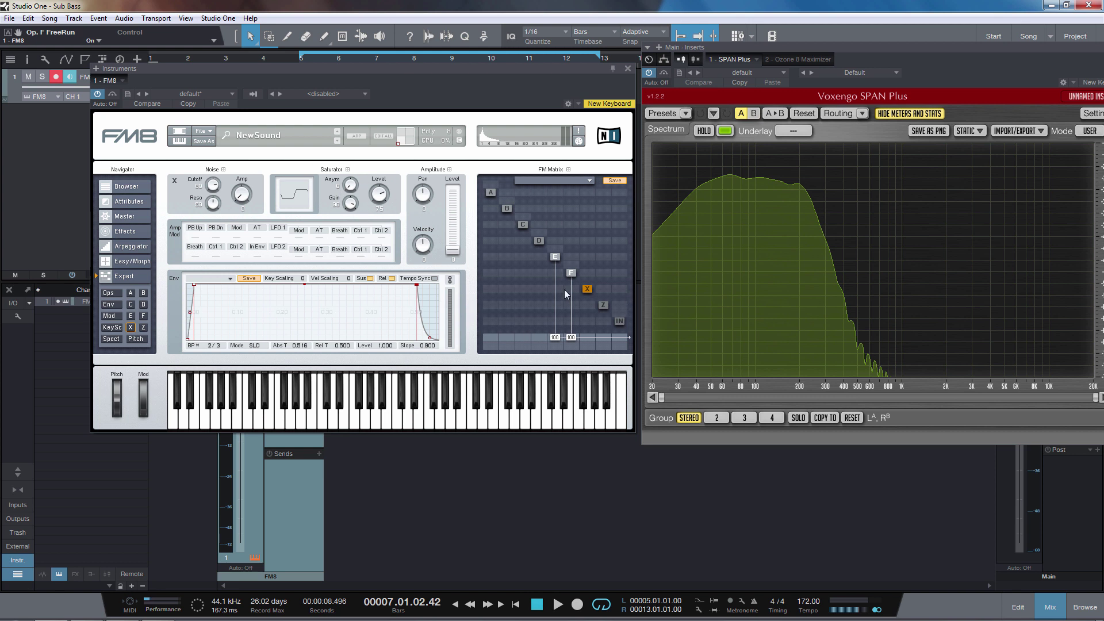
{"action": "left_click_drag", "start_coordinate": [572, 291], "coordinate": [549, 271]}
{"action": "left_click_drag", "start_coordinate": [553, 343], "coordinate": [571, 373]}
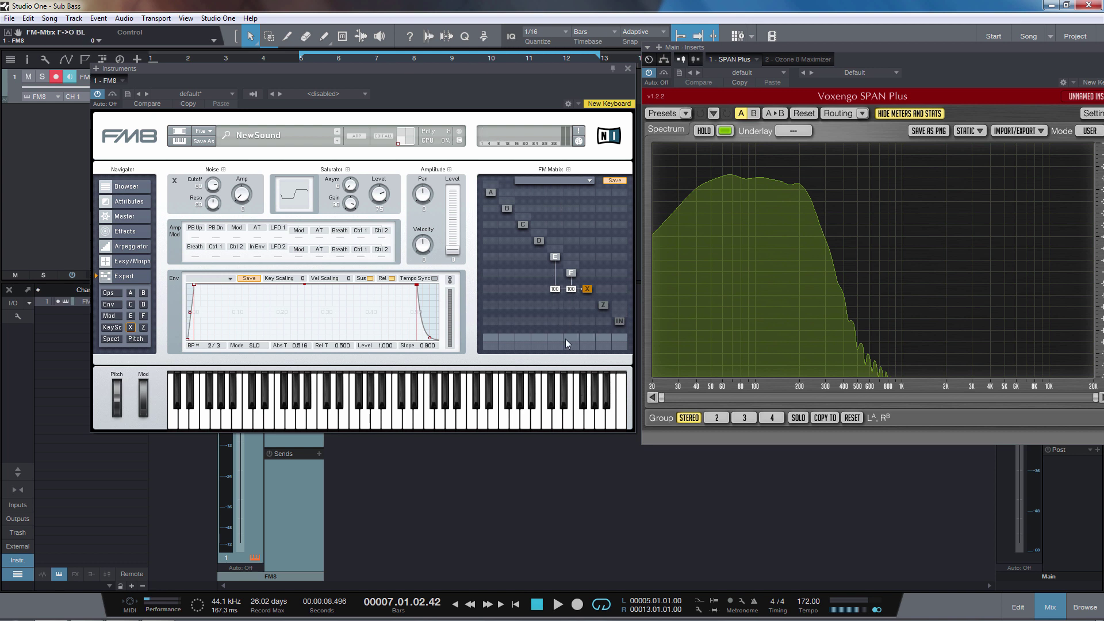
{"action": "left_click_drag", "start_coordinate": [587, 335], "coordinate": [588, 290]}
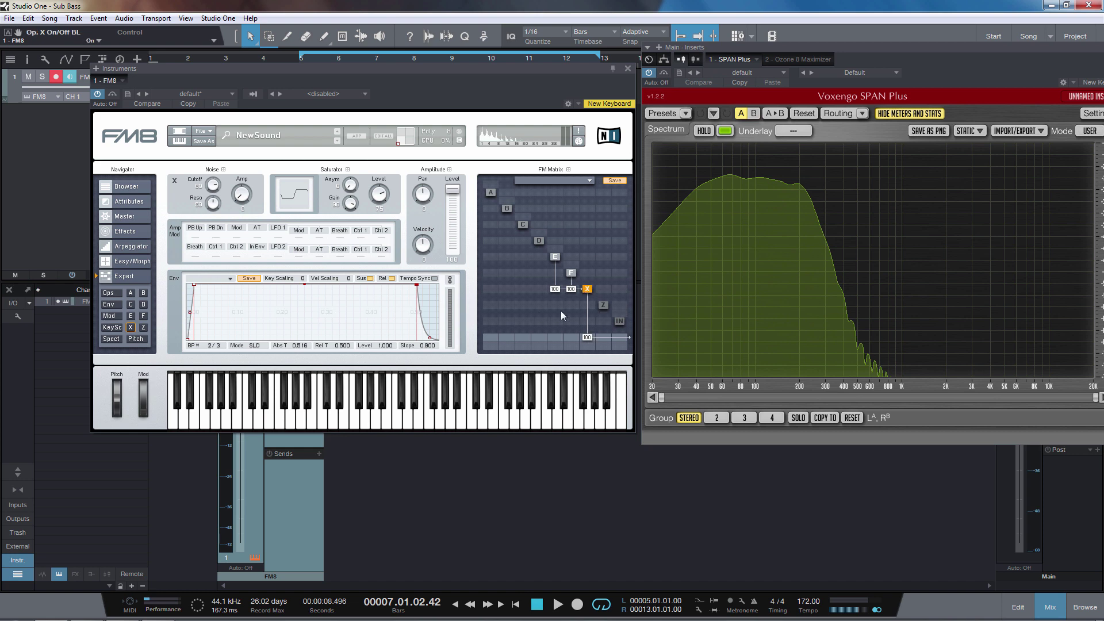
Step: Set operator X's saturator level to 100 while auditioning the clip beside the spectrum analyzer
{"action": "key", "text": "space"}
{"action": "left_click_drag", "start_coordinate": [397, 68], "coordinate": [588, 66]}
{"action": "left_click_drag", "start_coordinate": [542, 200], "coordinate": [566, 190]}
{"action": "left_click_drag", "start_coordinate": [652, 81], "coordinate": [464, 71]}
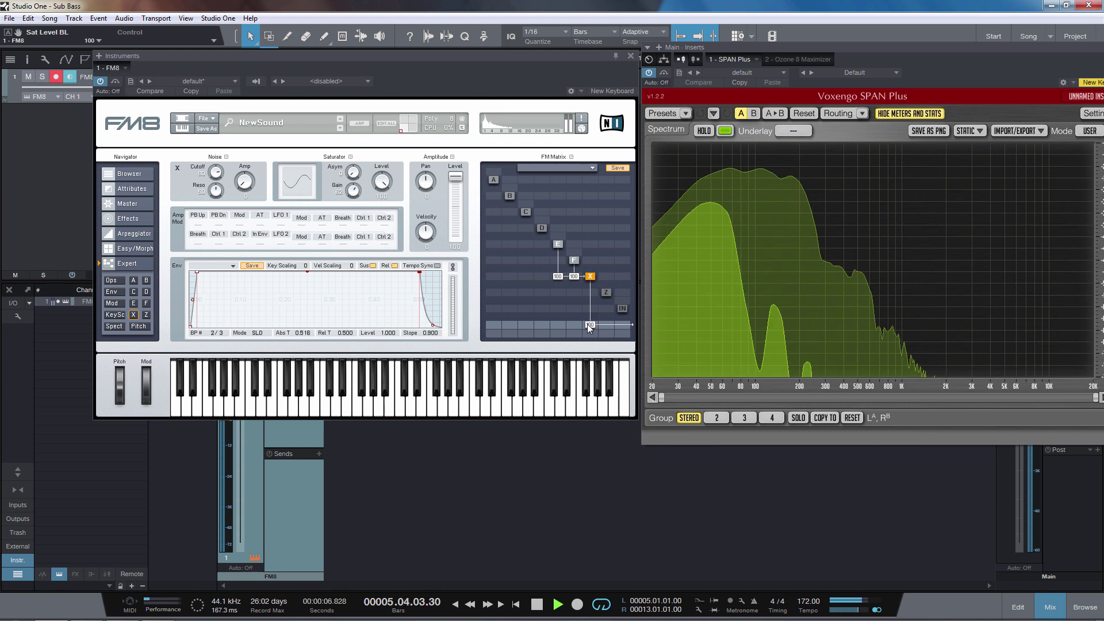
{"action": "key", "text": "space"}
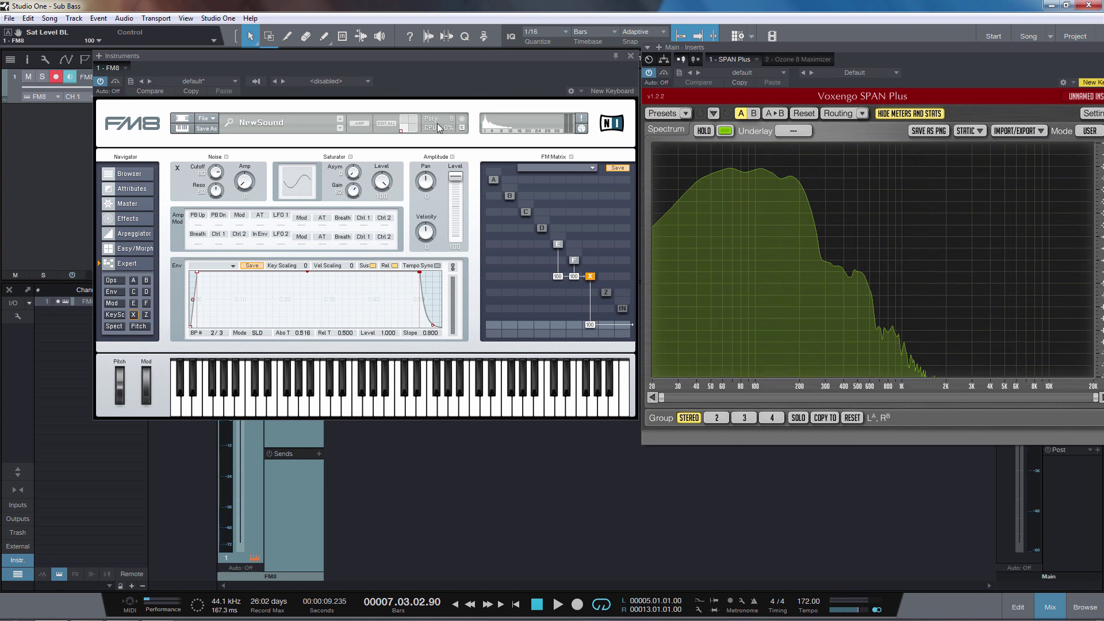
Step: Send operators E and F directly to the output at 100 each, remove operator X's output and turn X off
{"action": "left_click_drag", "start_coordinate": [521, 57], "coordinate": [492, 62]}
{"action": "left_click_drag", "start_coordinate": [578, 325], "coordinate": [569, 343]}
{"action": "left_click", "coordinate": [577, 275]}
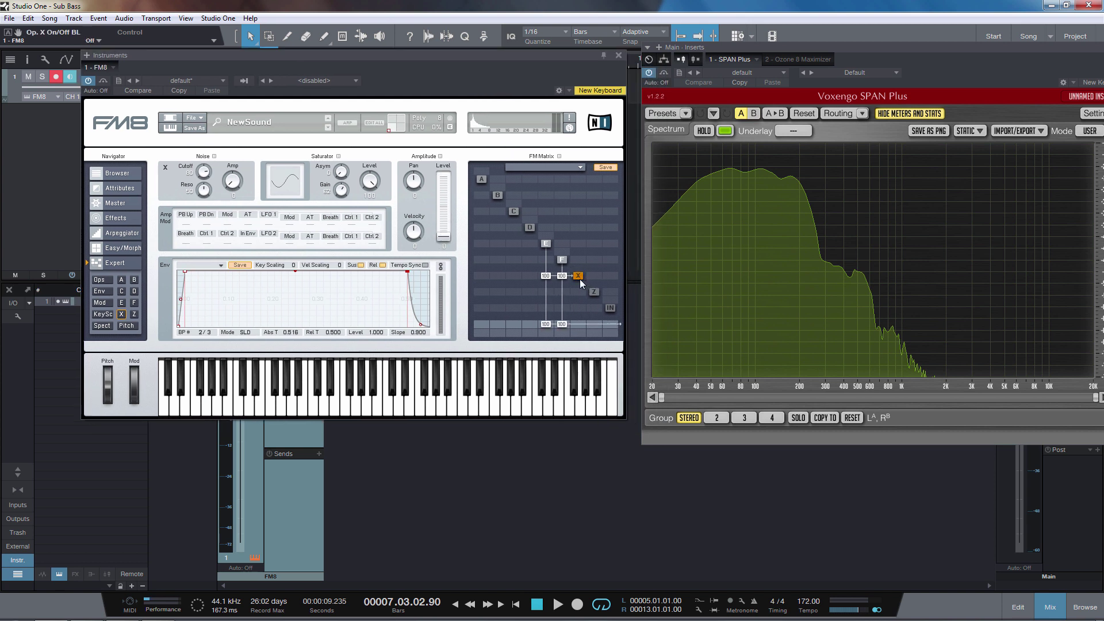
Step: Route operator D as a modulator into operators E and F with an amount of 18 each
{"action": "left_click", "coordinate": [529, 228]}
{"action": "mouse_move", "coordinate": [529, 246]}
{"action": "left_mouse_down"}
{"action": "mouse_move", "coordinate": [533, 192]}
{"action": "mouse_move", "coordinate": [530, 260]}
{"action": "left_mouse_up"}
{"action": "left_click_drag", "start_coordinate": [441, 220], "coordinate": [443, 222]}
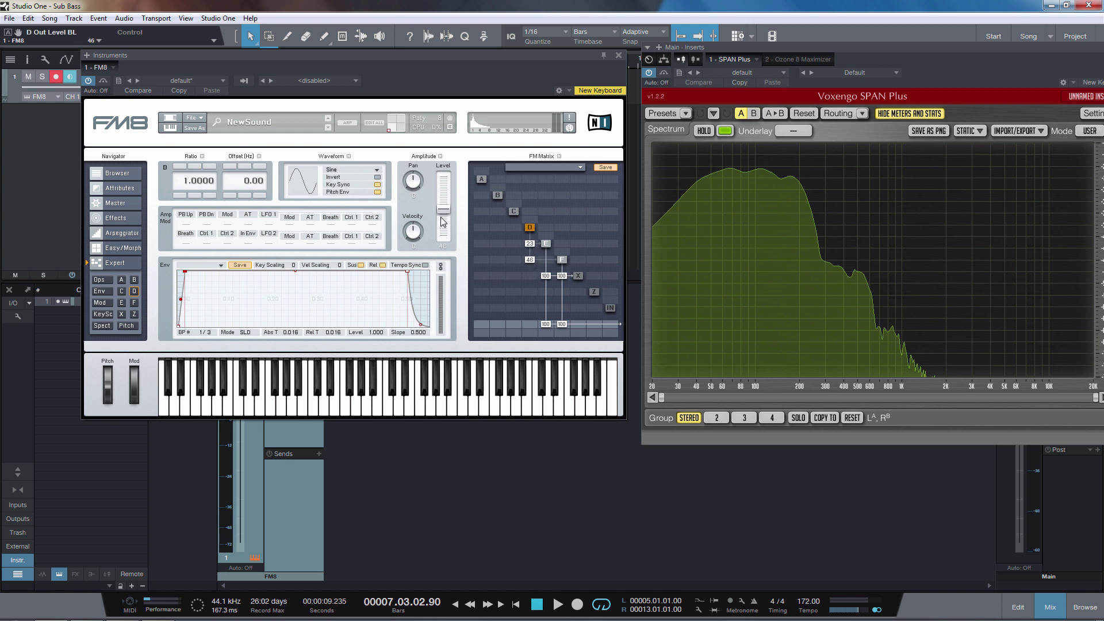
{"action": "mouse_move", "coordinate": [529, 260]}
{"action": "left_mouse_down"}
{"action": "mouse_move", "coordinate": [532, 275]}
{"action": "mouse_move", "coordinate": [536, 248]}
{"action": "left_mouse_up"}
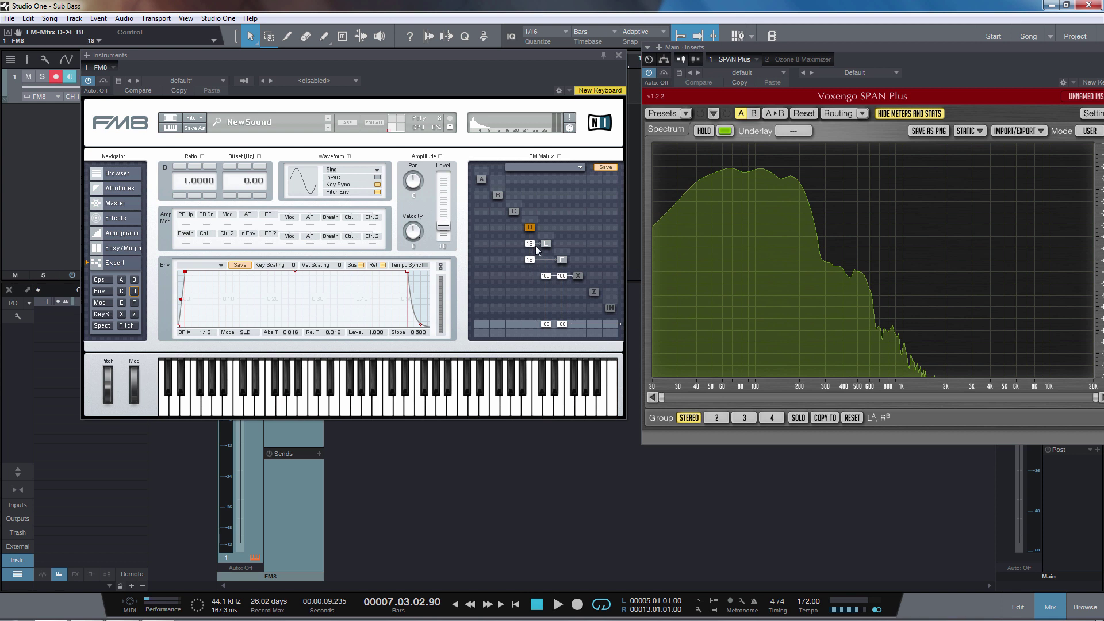
Step: Turn on operator D during playback, raise its level to 37 and set its ratio to 2.0000
{"action": "key", "text": "space"}
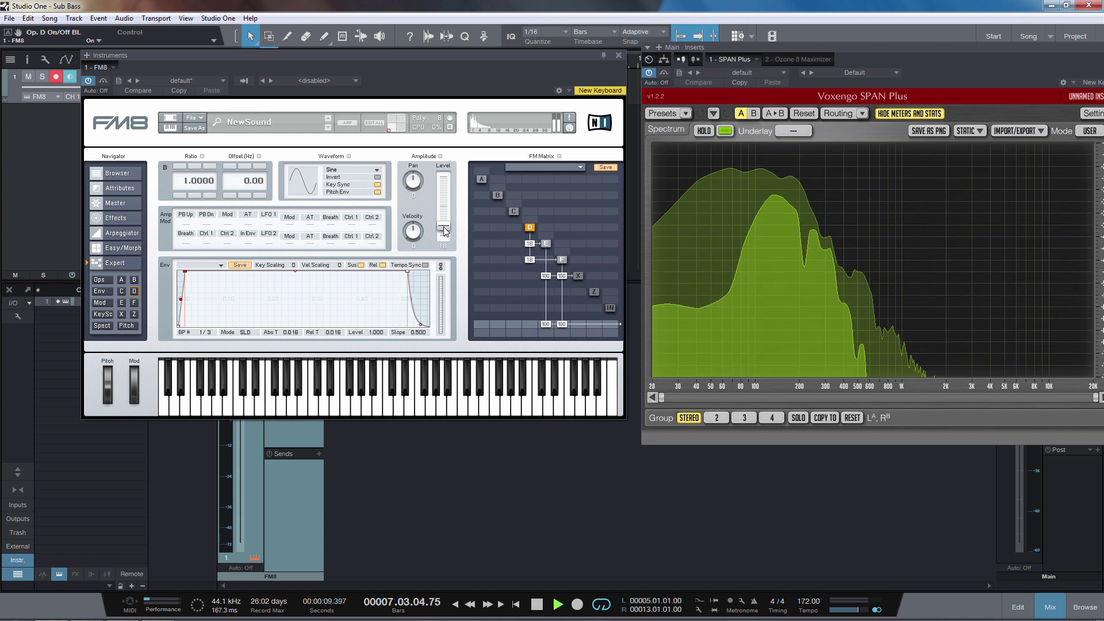
{"action": "left_click_drag", "start_coordinate": [445, 230], "coordinate": [445, 215]}
{"action": "left_click_drag", "start_coordinate": [488, 55], "coordinate": [530, 57]}
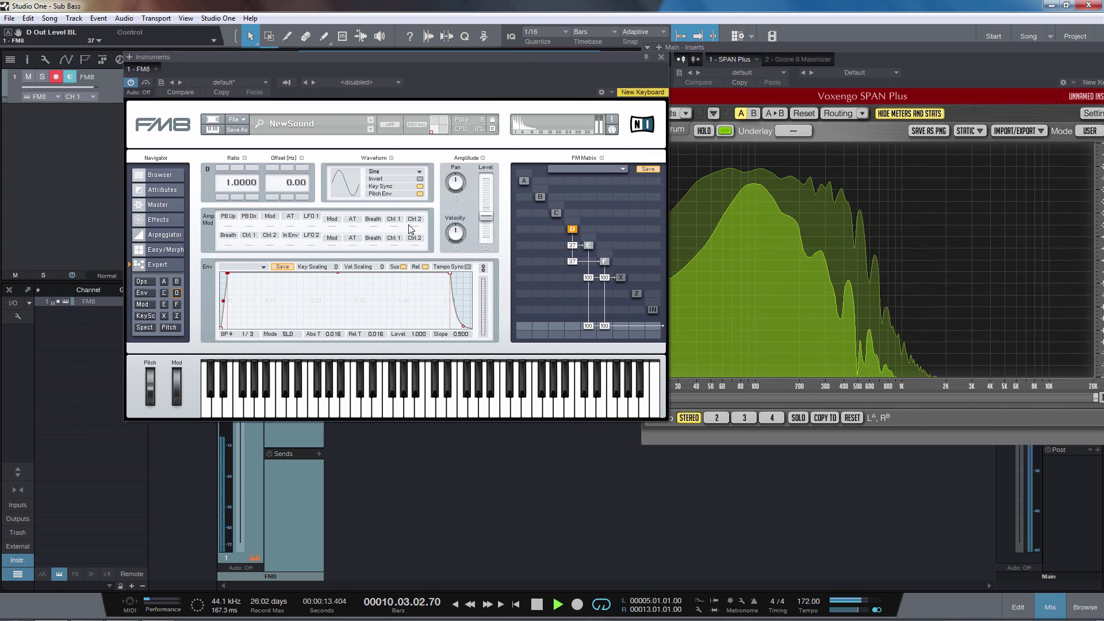
{"action": "left_click", "coordinate": [222, 168]}
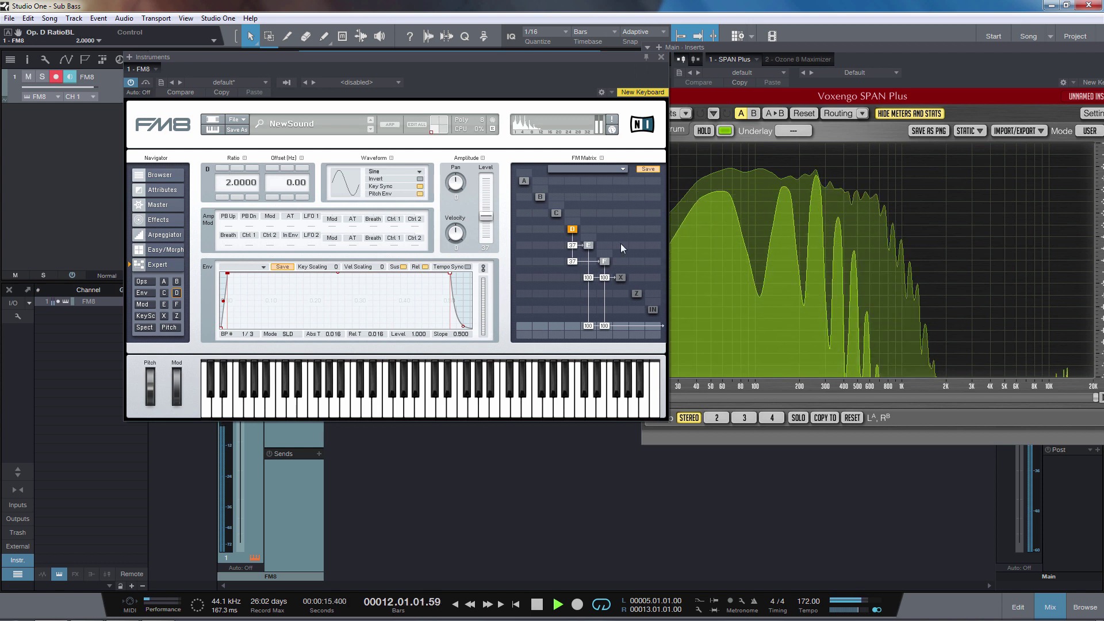
Step: Lower operator D's level to 17 while auditioning the modulated bass
{"action": "left_click_drag", "start_coordinate": [485, 223], "coordinate": [481, 237]}
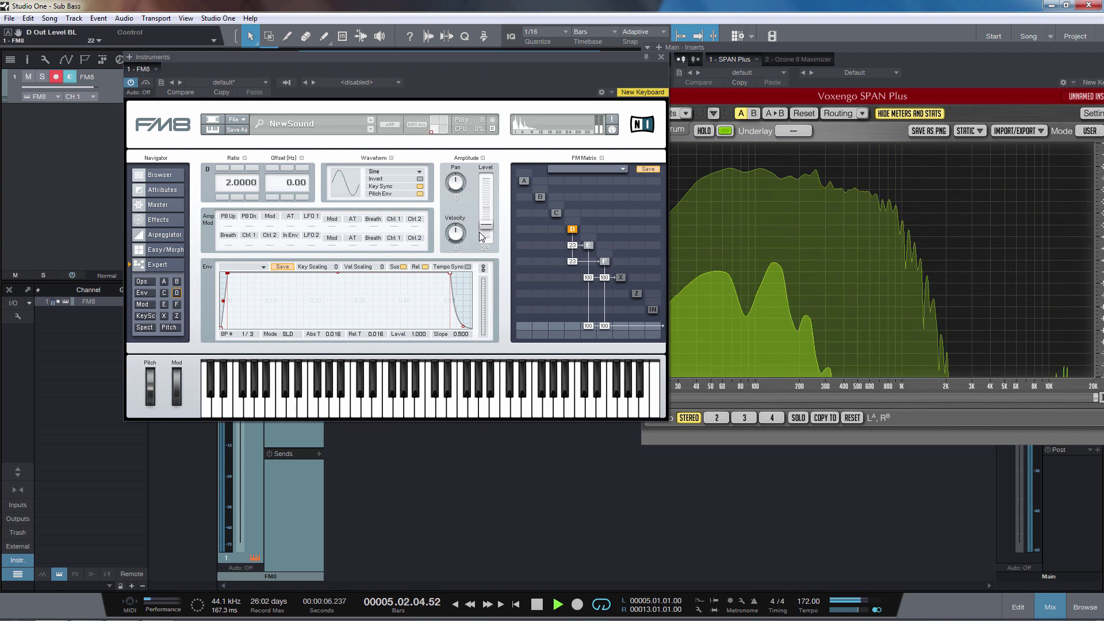
{"action": "left_click_drag", "start_coordinate": [428, 61], "coordinate": [465, 60]}
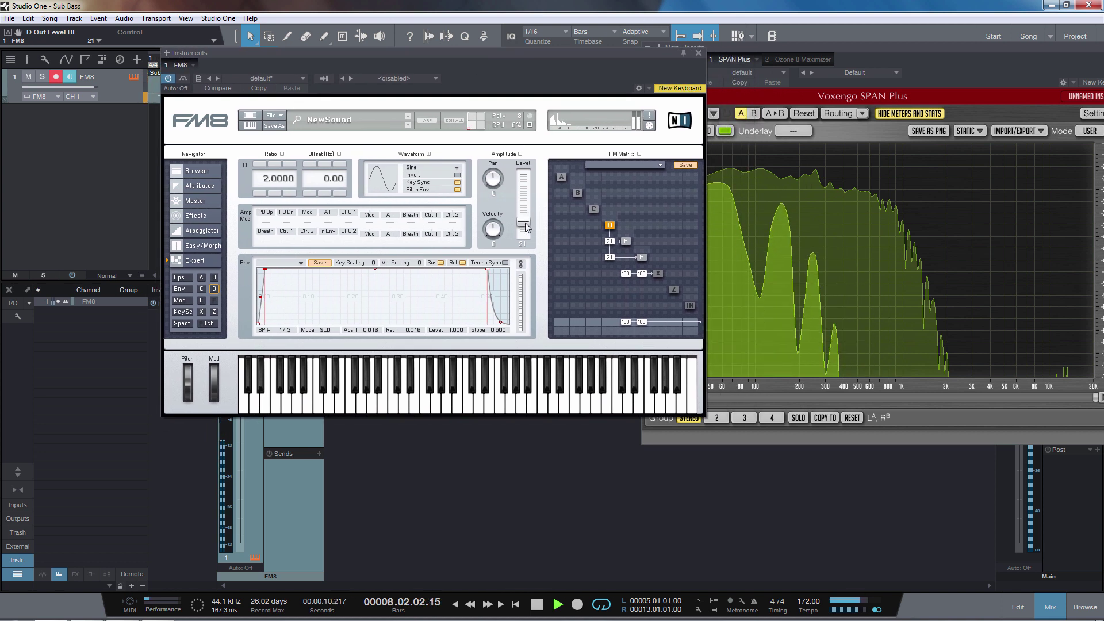
{"action": "mouse_move", "coordinate": [526, 226]}
{"action": "left_mouse_down"}
{"action": "mouse_move", "coordinate": [525, 247]}
{"action": "mouse_move", "coordinate": [526, 225]}
{"action": "left_mouse_up"}
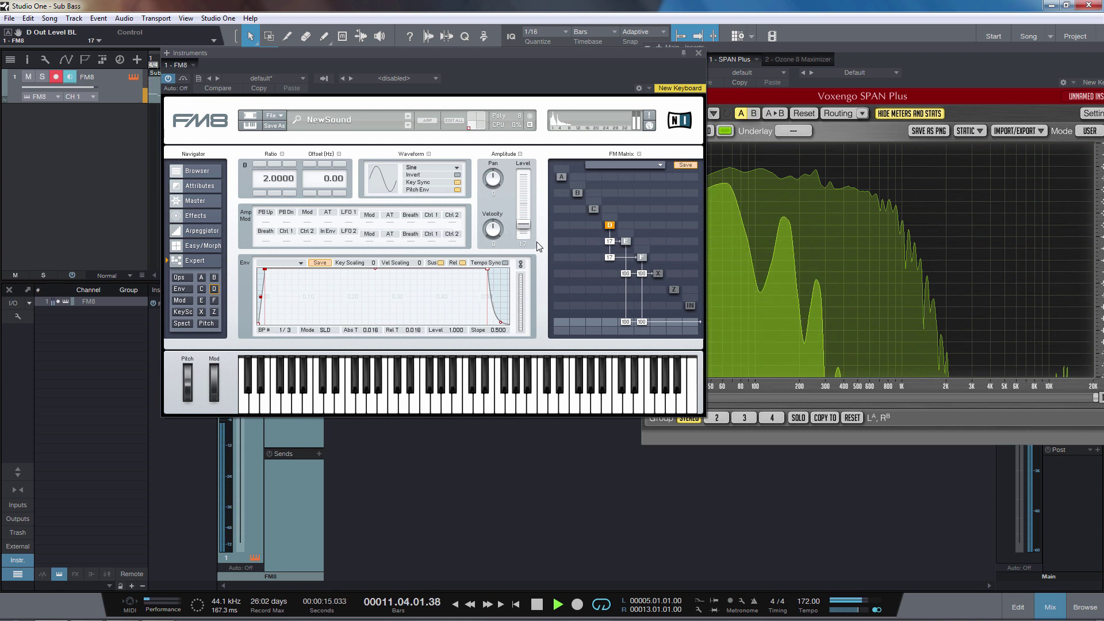
{"action": "key", "text": "space"}
Step: Turn operator X on with its output at 100 and remove the direct outputs of operators E and F
{"action": "left_click_drag", "start_coordinate": [660, 319], "coordinate": [664, 235]}
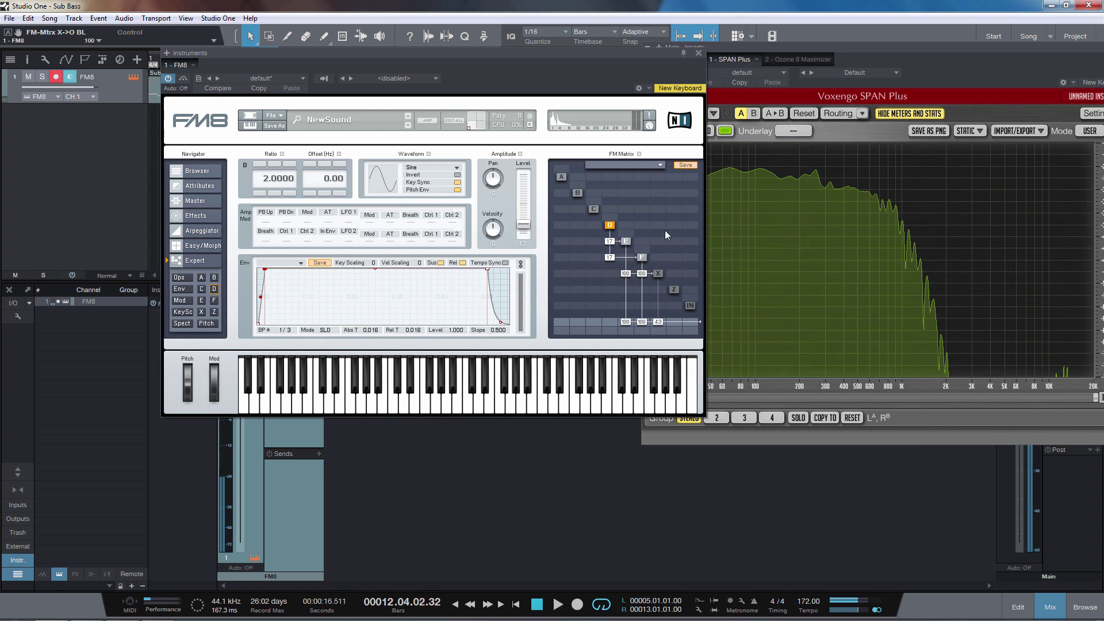
{"action": "left_click_drag", "start_coordinate": [642, 324], "coordinate": [643, 362]}
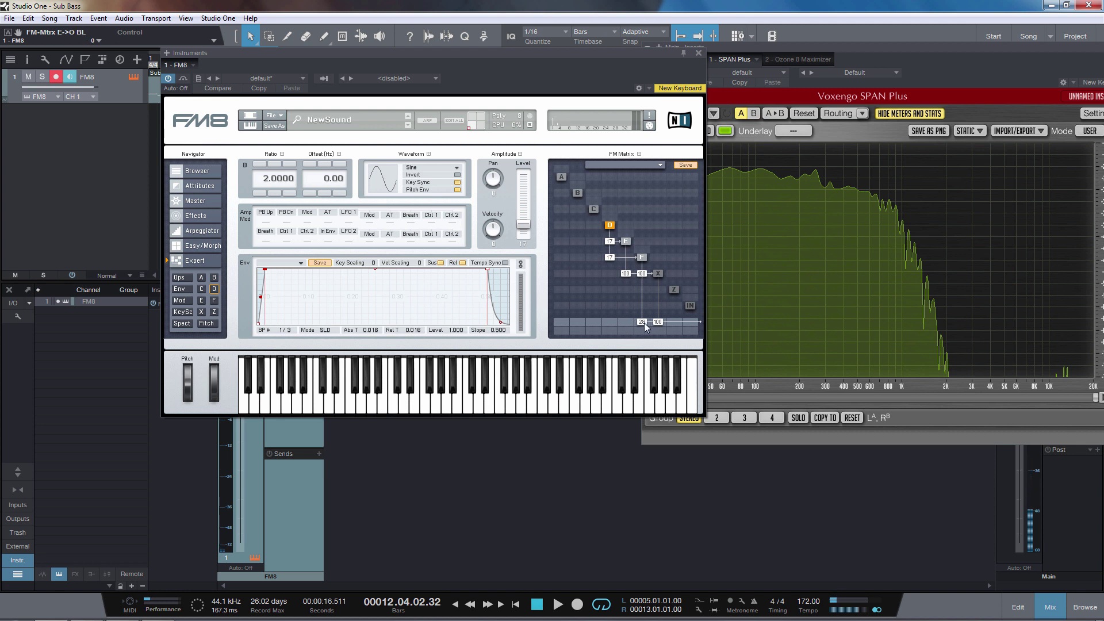
{"action": "left_click", "coordinate": [657, 273]}
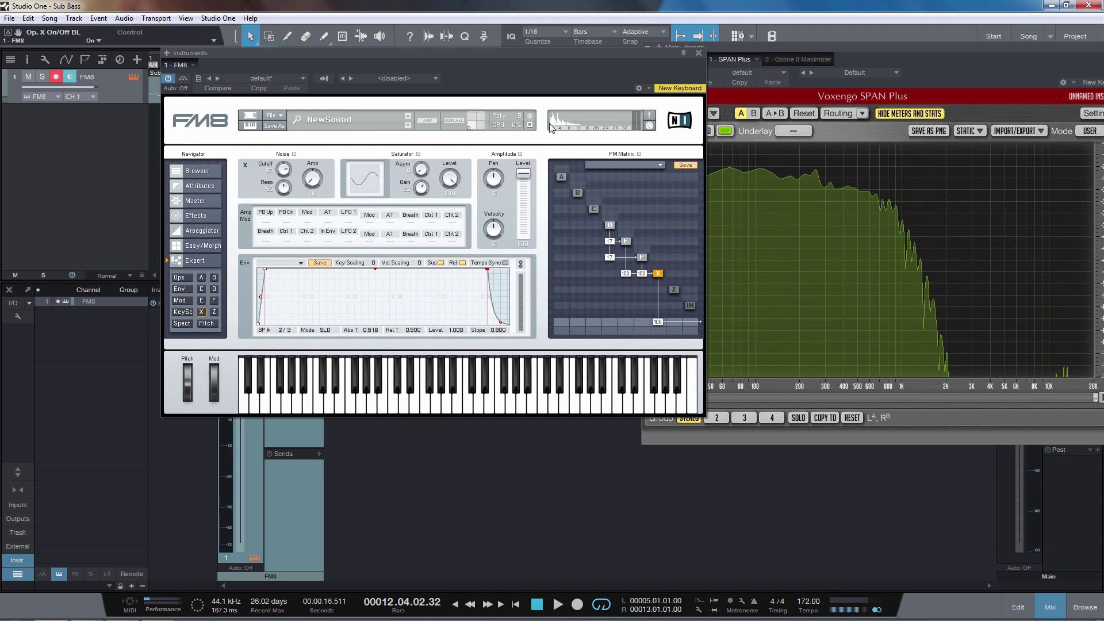
Step: Play the clip and examine the bass spectrum with operators D and X active in SPAN Plus
{"action": "key", "text": "space"}
{"action": "left_click_drag", "start_coordinate": [561, 55], "coordinate": [505, 63]}
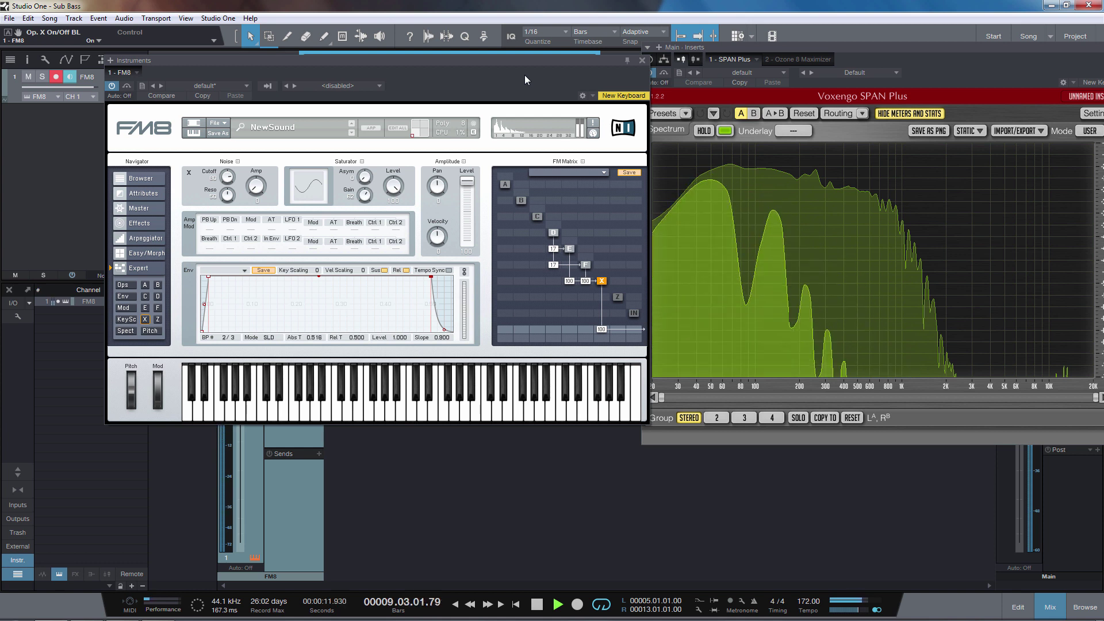
{"action": "left_click", "coordinate": [956, 262]}
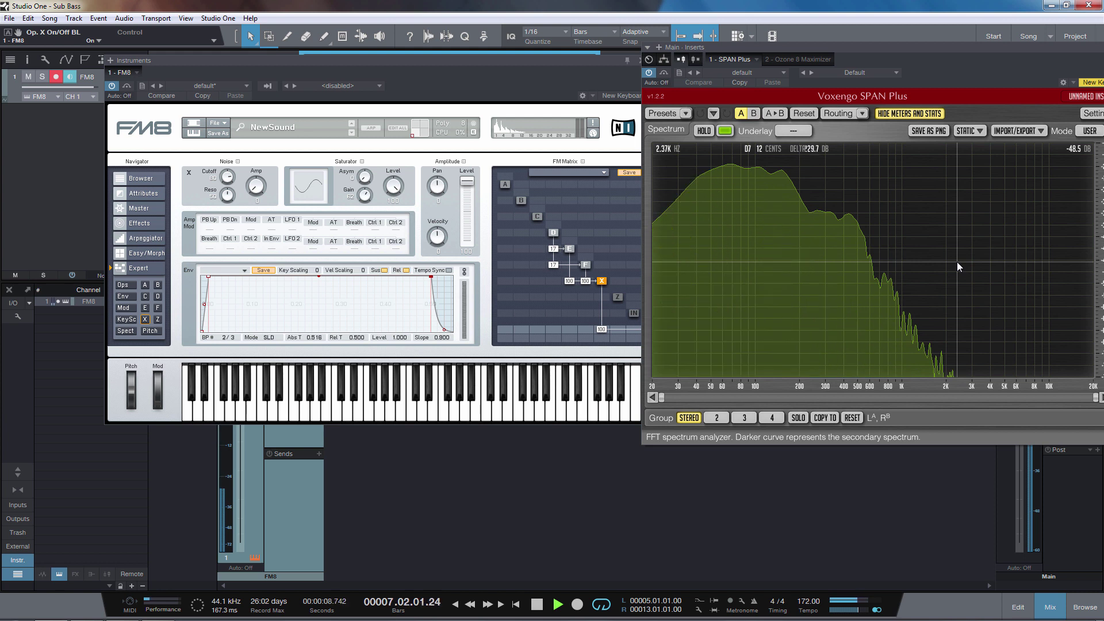
{"action": "key", "text": "space"}
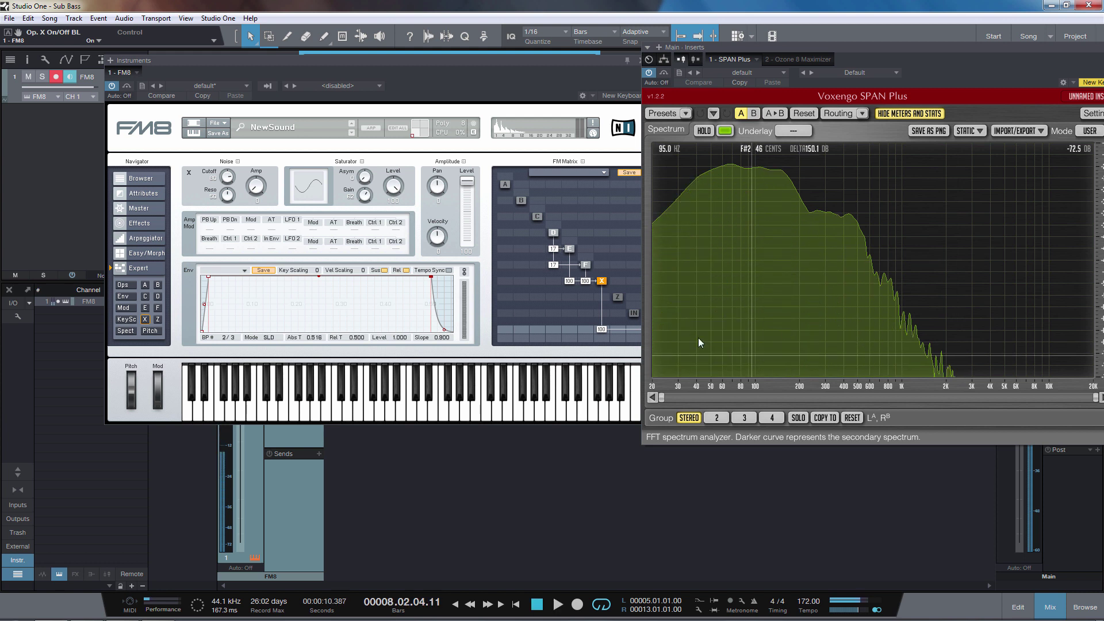
Step: Remove operator X's output and try routing X into operator Z at 100
{"action": "left_click_drag", "start_coordinate": [594, 332], "coordinate": [604, 374]}
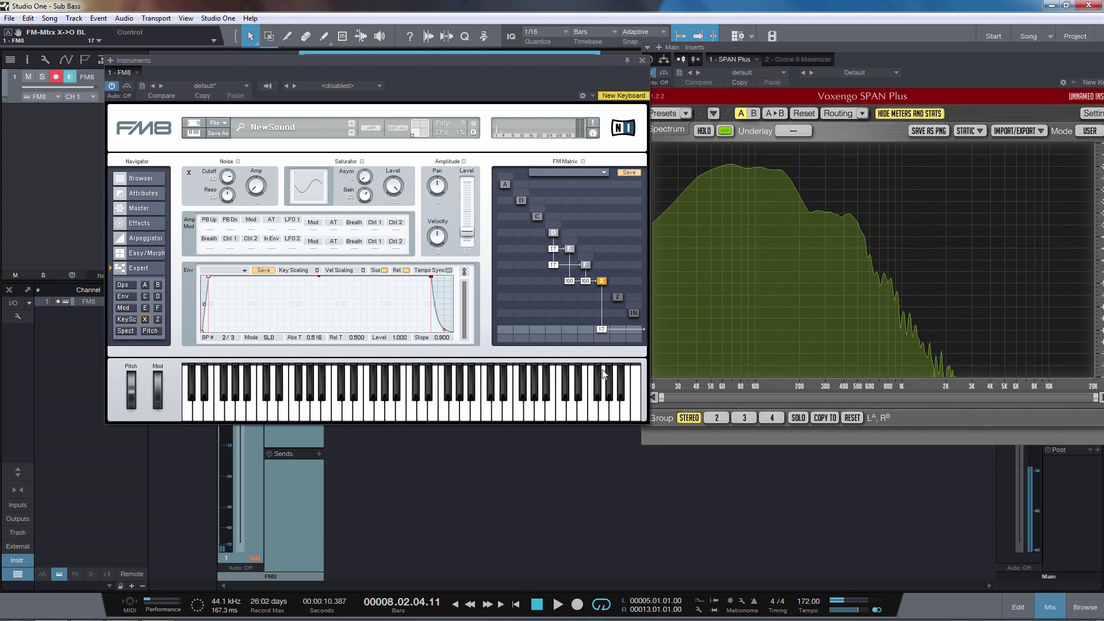
{"action": "double_click", "coordinate": [602, 331]}
{"action": "double_click", "coordinate": [604, 299]}
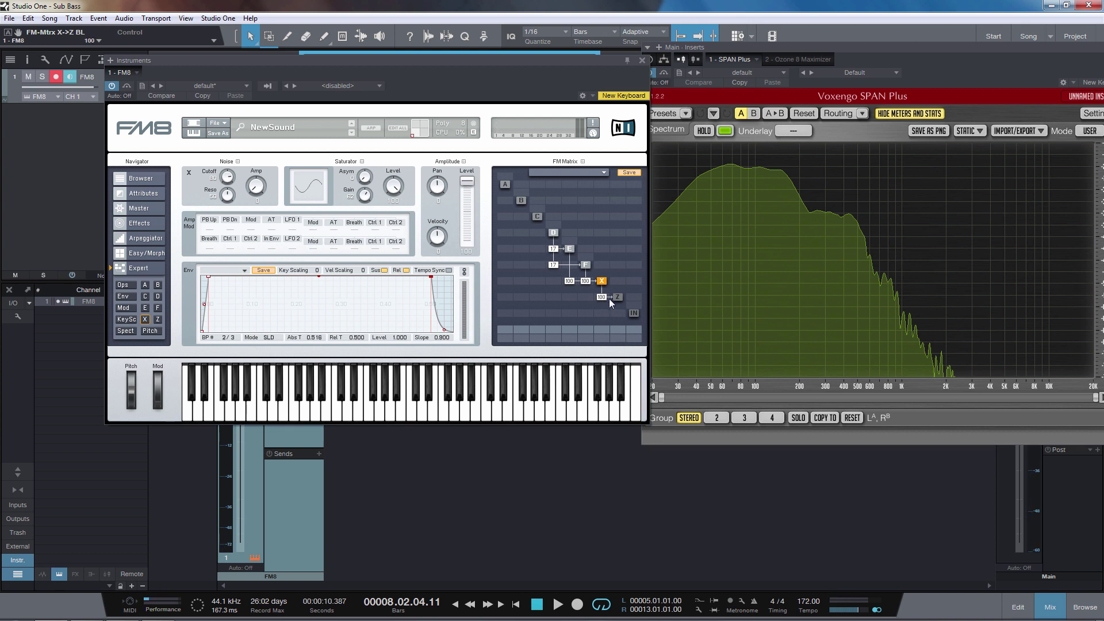
{"action": "double_click", "coordinate": [601, 297]}
Step: Switch operator D off and route operators E and F into operator Z at 100, with Z's direct output at 100
{"action": "left_click", "coordinate": [555, 234]}
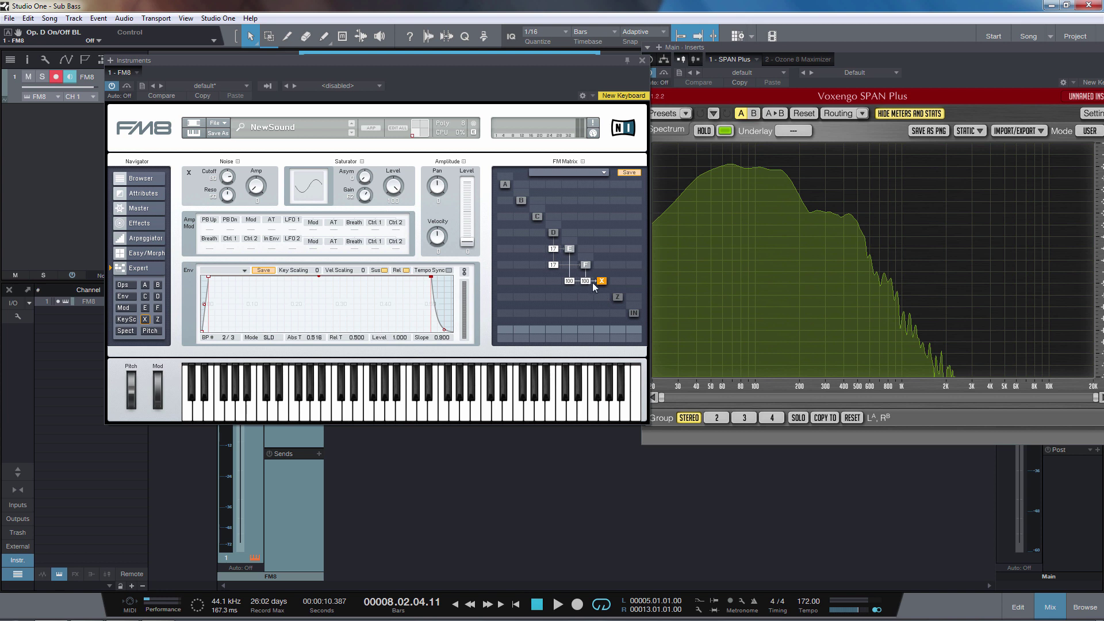
{"action": "left_click", "coordinate": [569, 248]}
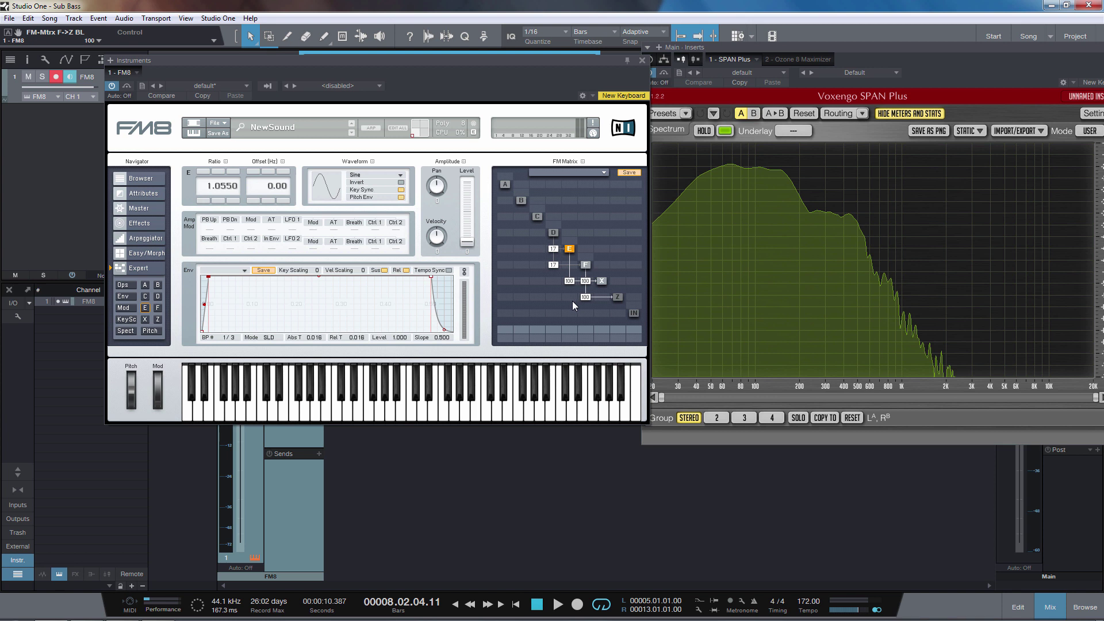
{"action": "left_click", "coordinate": [616, 298]}
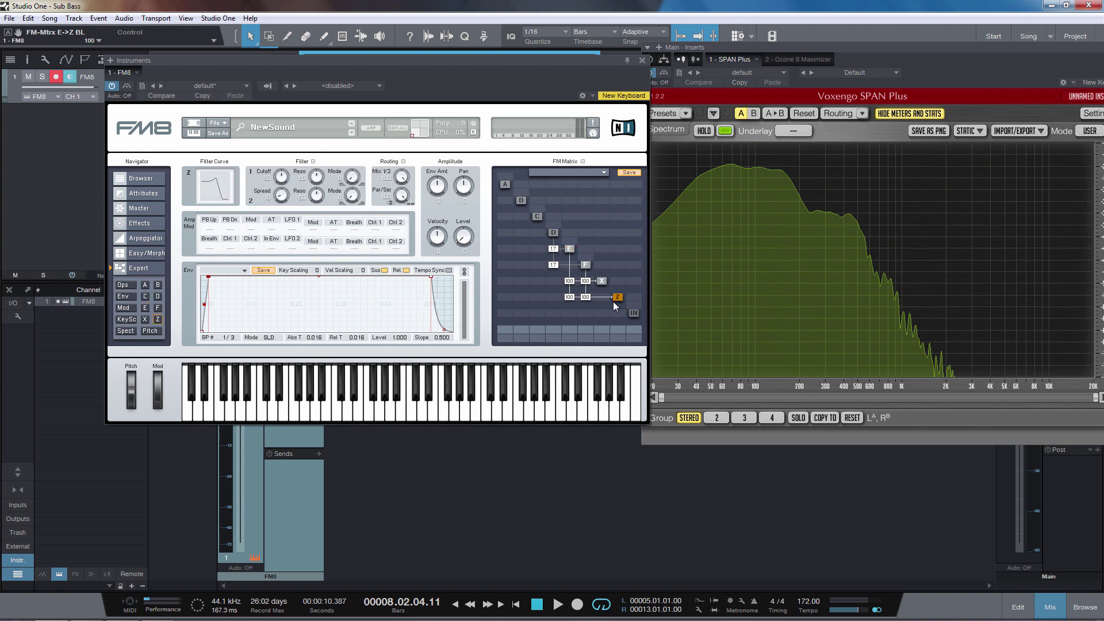
{"action": "left_click_drag", "start_coordinate": [618, 332], "coordinate": [623, 254]}
{"action": "left_click", "coordinate": [617, 297]}
Step: Set operator Z's filter 1 mode to 0 and lower the FM8 channel volume to -0.9 dB
{"action": "left_click_drag", "start_coordinate": [401, 176], "coordinate": [431, 282]}
{"action": "left_click_drag", "start_coordinate": [476, 64], "coordinate": [691, 83]}
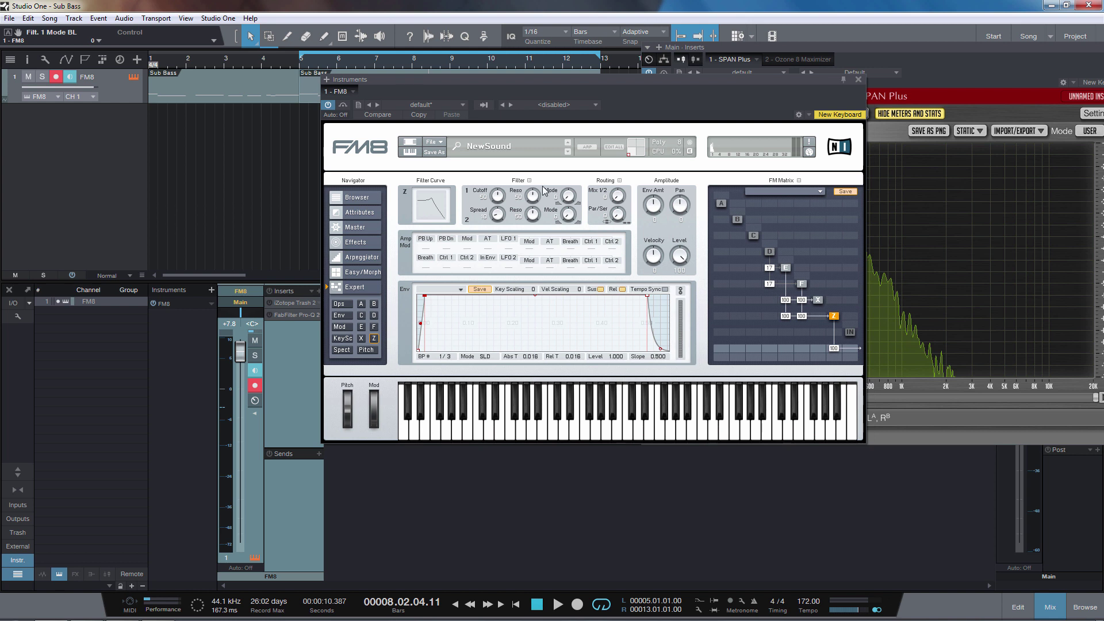
{"action": "left_click_drag", "start_coordinate": [247, 353], "coordinate": [247, 396]}
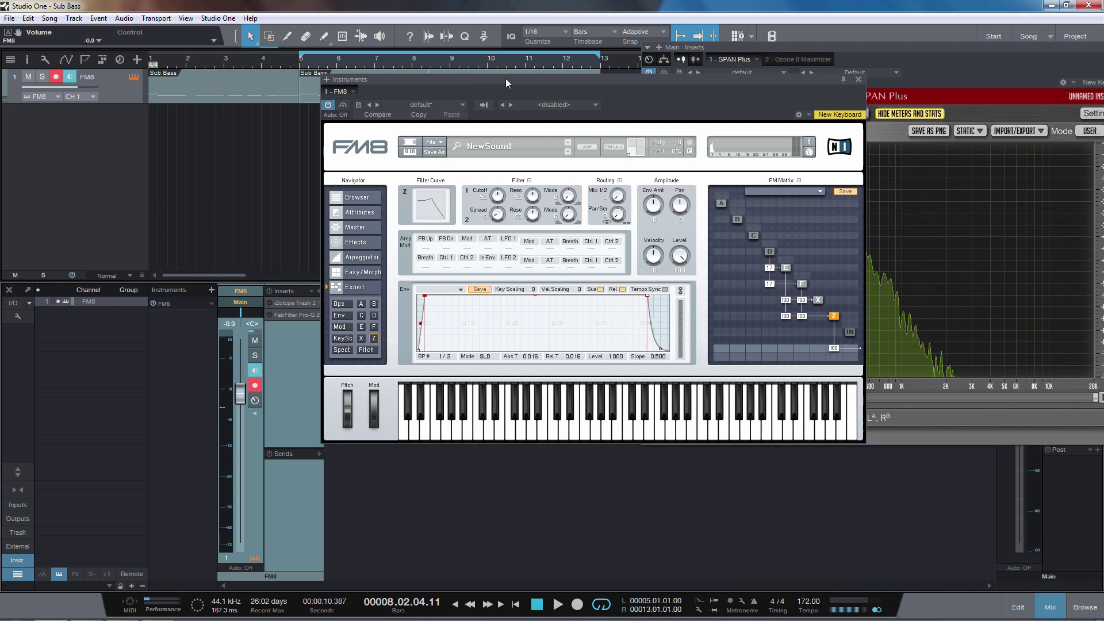
Step: Try operator Z's filter 1 with resonance at 76, and try lower resonance with the cutoff opened to 100
{"action": "left_click_drag", "start_coordinate": [505, 84], "coordinate": [466, 69]}
{"action": "left_click_drag", "start_coordinate": [497, 186], "coordinate": [494, 175]}
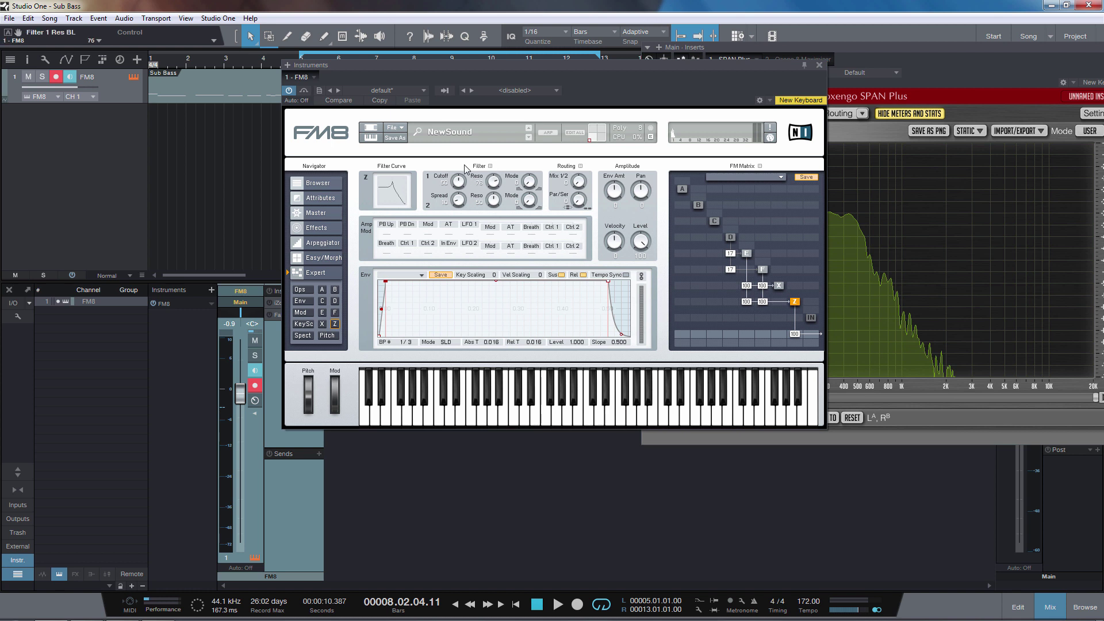
{"action": "left_click_drag", "start_coordinate": [545, 73], "coordinate": [428, 63]}
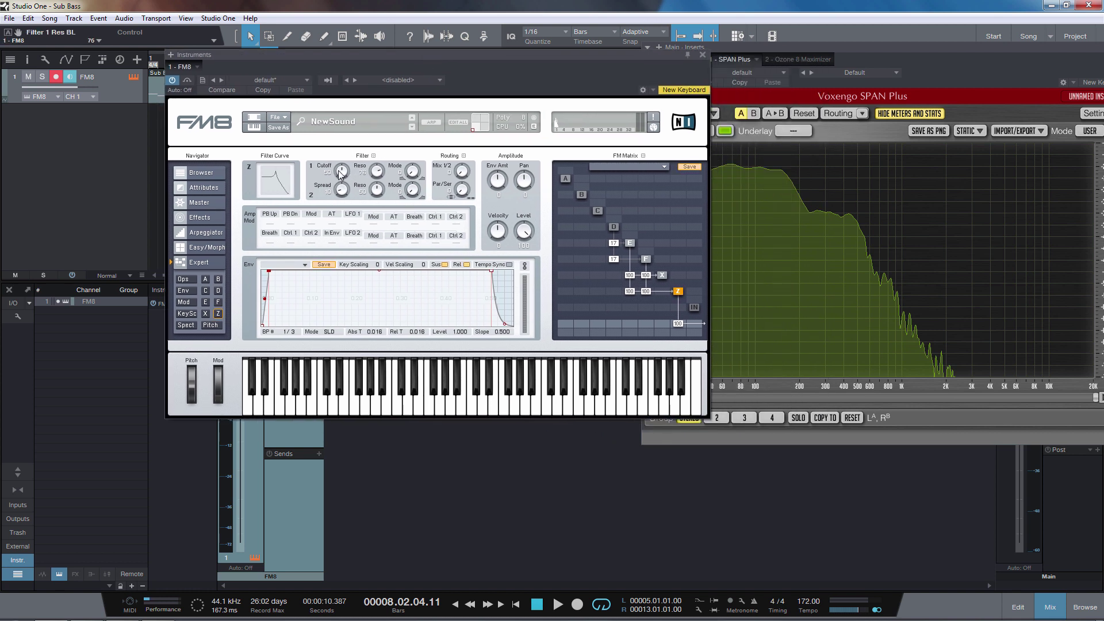
{"action": "left_click", "coordinate": [850, 223]}
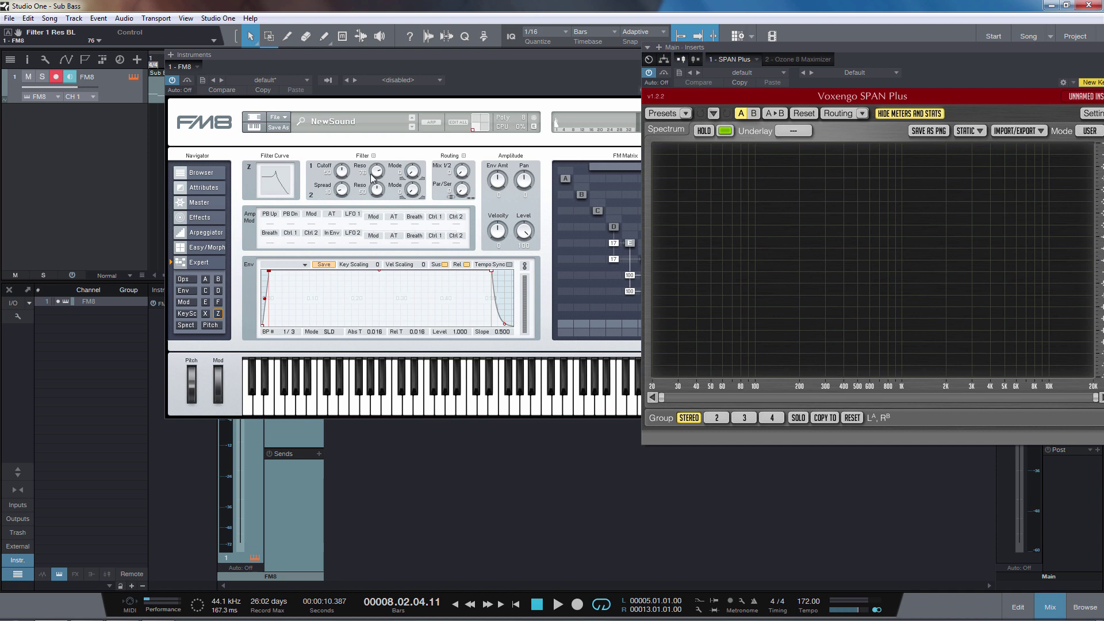
{"action": "left_click_drag", "start_coordinate": [366, 178], "coordinate": [379, 349]}
{"action": "left_click_drag", "start_coordinate": [342, 165], "coordinate": [445, 110]}
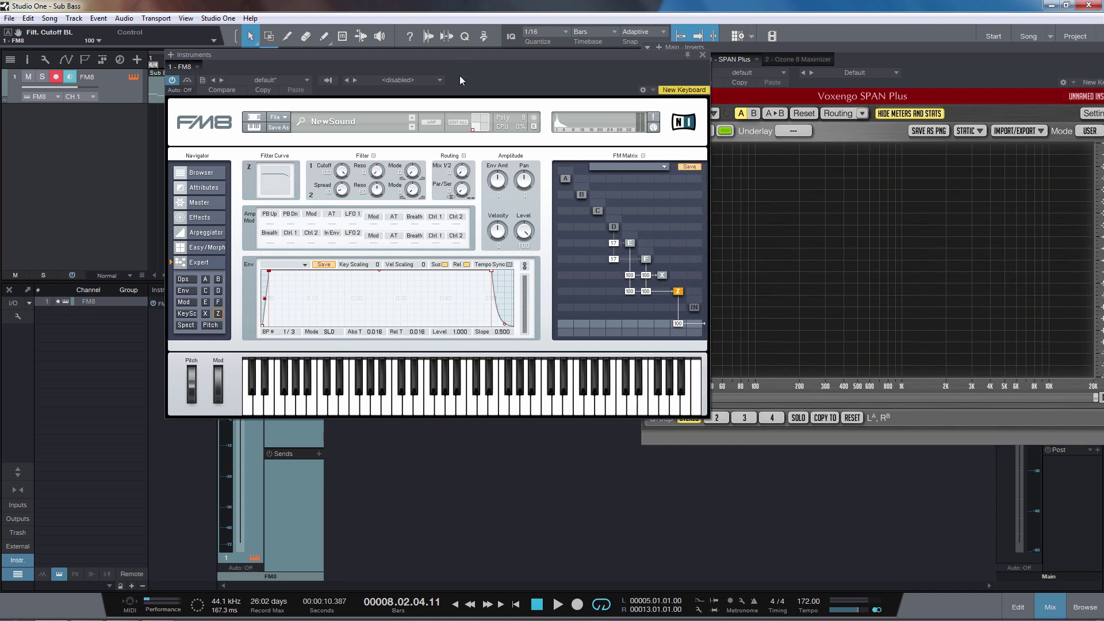
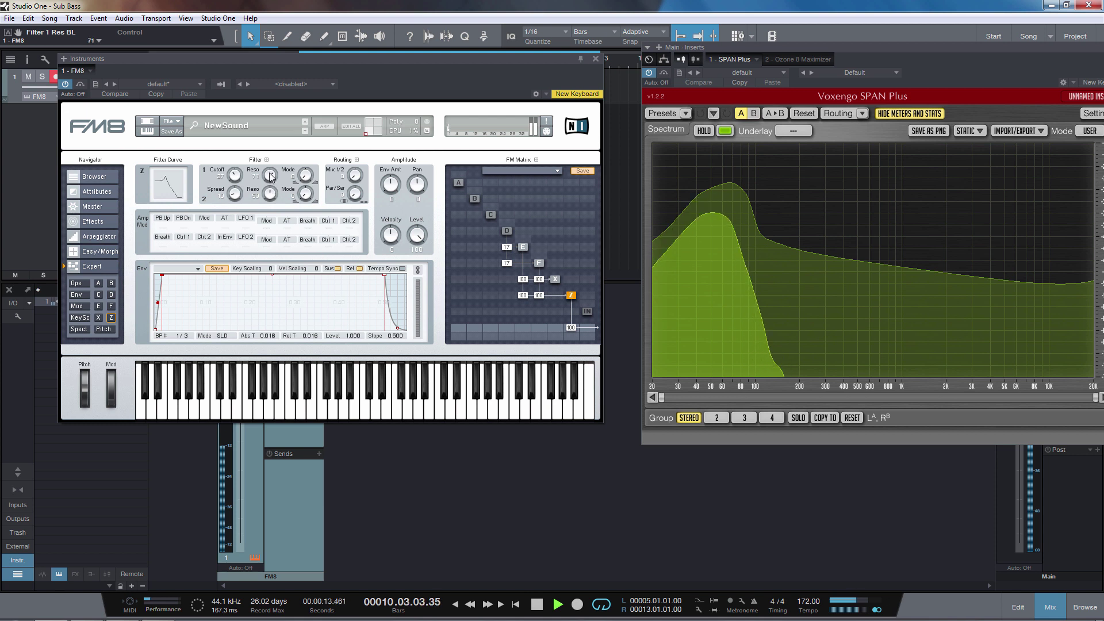
Step: Audition filter 1 resonance values of 83 and 36 while examining the playing bass in SPAN Plus
{"action": "left_click_drag", "start_coordinate": [271, 175], "coordinate": [270, 170]}
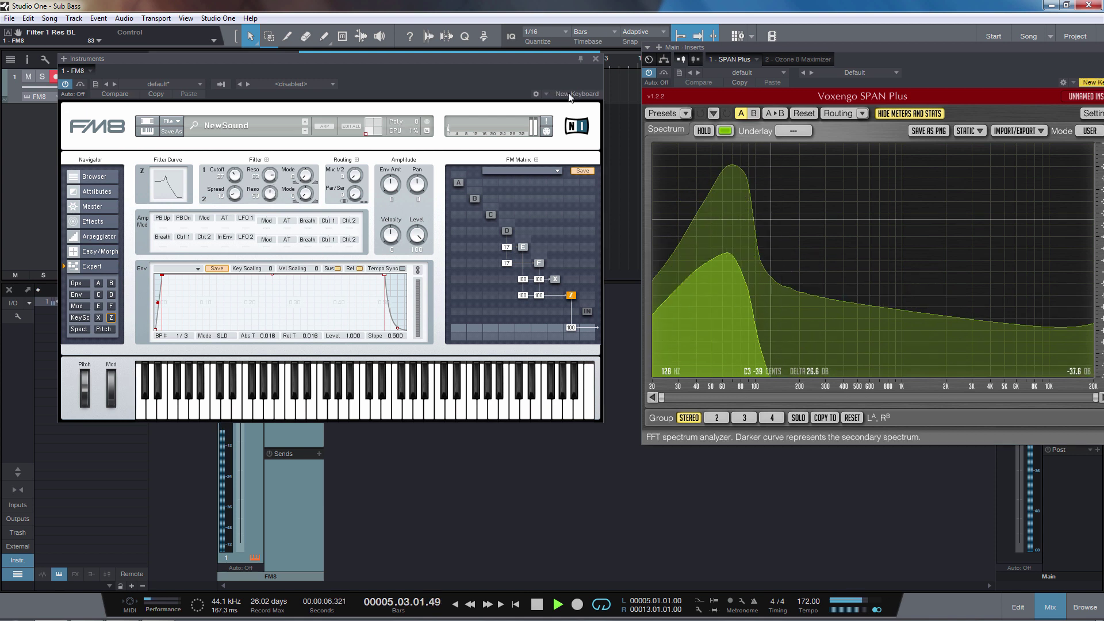
{"action": "left_click_drag", "start_coordinate": [536, 63], "coordinate": [588, 62]}
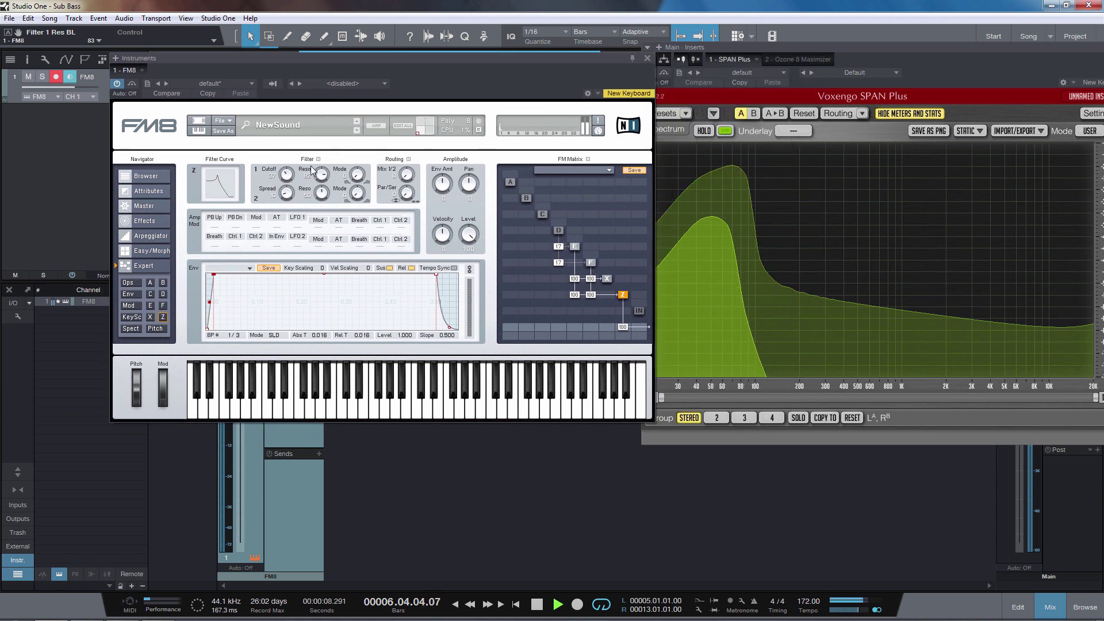
{"action": "left_click_drag", "start_coordinate": [320, 178], "coordinate": [320, 176]}
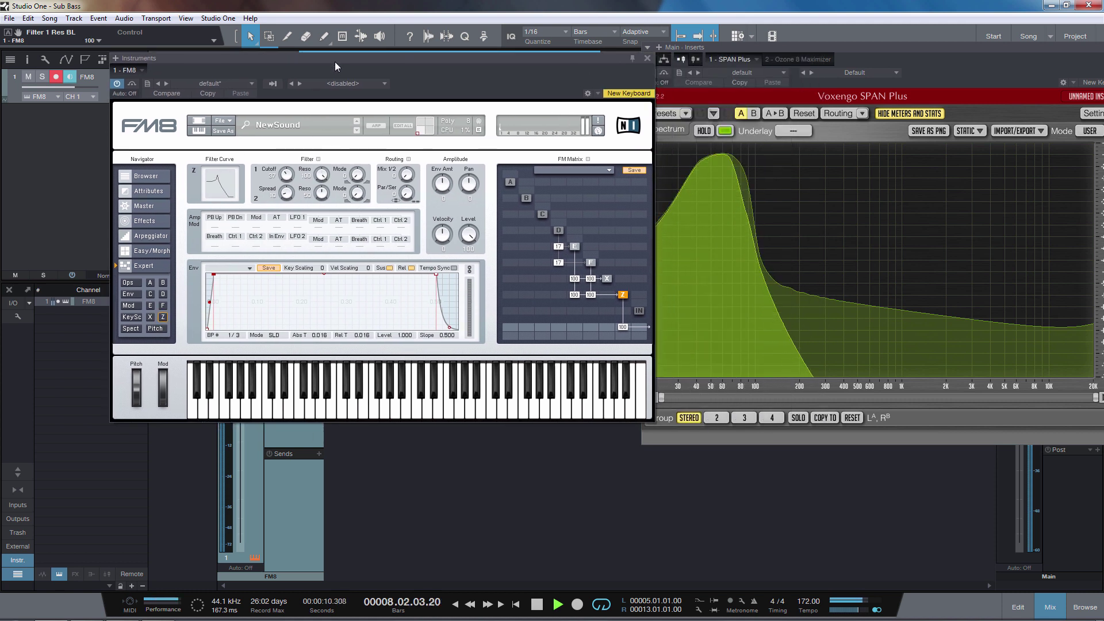
{"action": "left_click_drag", "start_coordinate": [335, 61], "coordinate": [446, 50]}
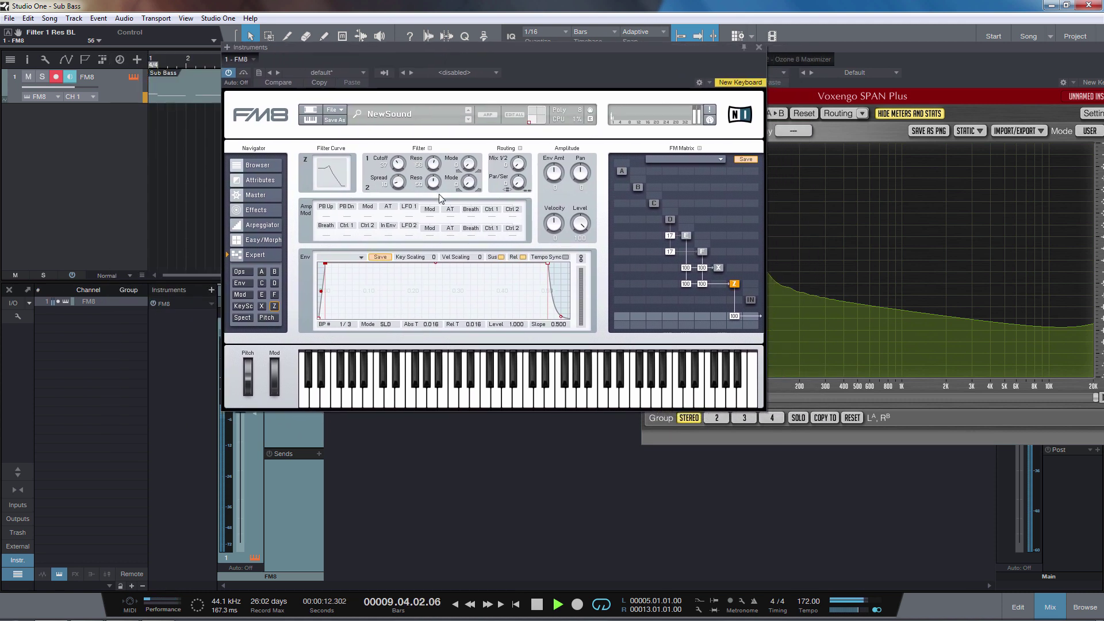
{"action": "left_click_drag", "start_coordinate": [519, 57], "coordinate": [420, 41]}
{"action": "left_click", "coordinate": [682, 198]}
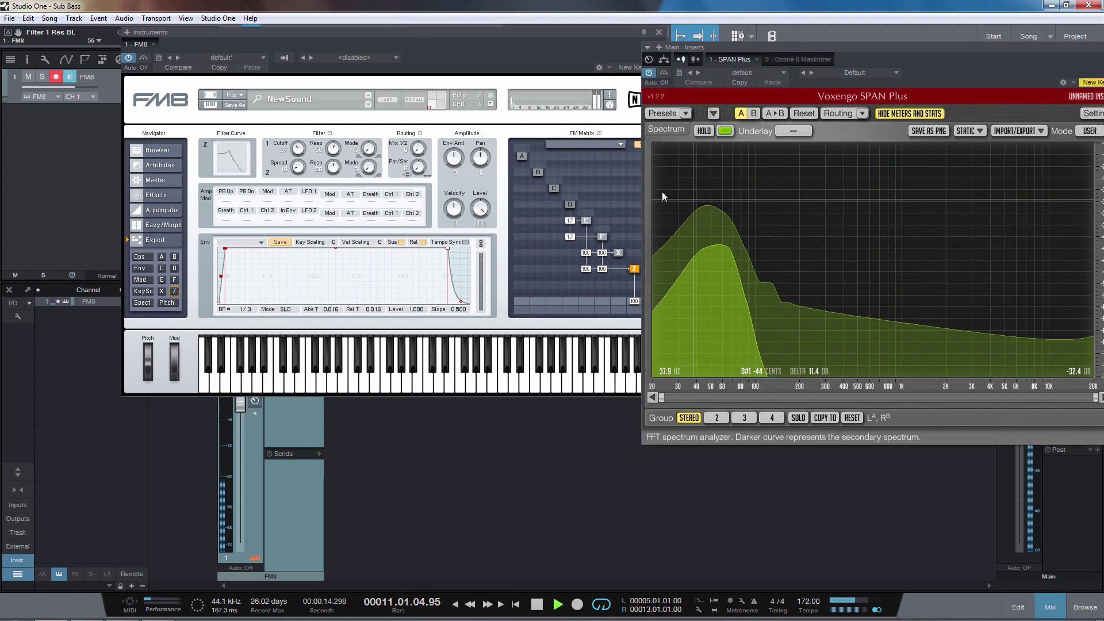
Step: Set operator Z's filter cutoff to 39 and examine the filtered bass spectrum in SPAN Plus
{"action": "mouse_move", "coordinate": [297, 151]}
{"action": "left_mouse_down"}
{"action": "mouse_move", "coordinate": [332, 143]}
{"action": "mouse_move", "coordinate": [352, 232]}
{"action": "mouse_move", "coordinate": [336, 129]}
{"action": "mouse_move", "coordinate": [309, 161]}
{"action": "left_mouse_up"}
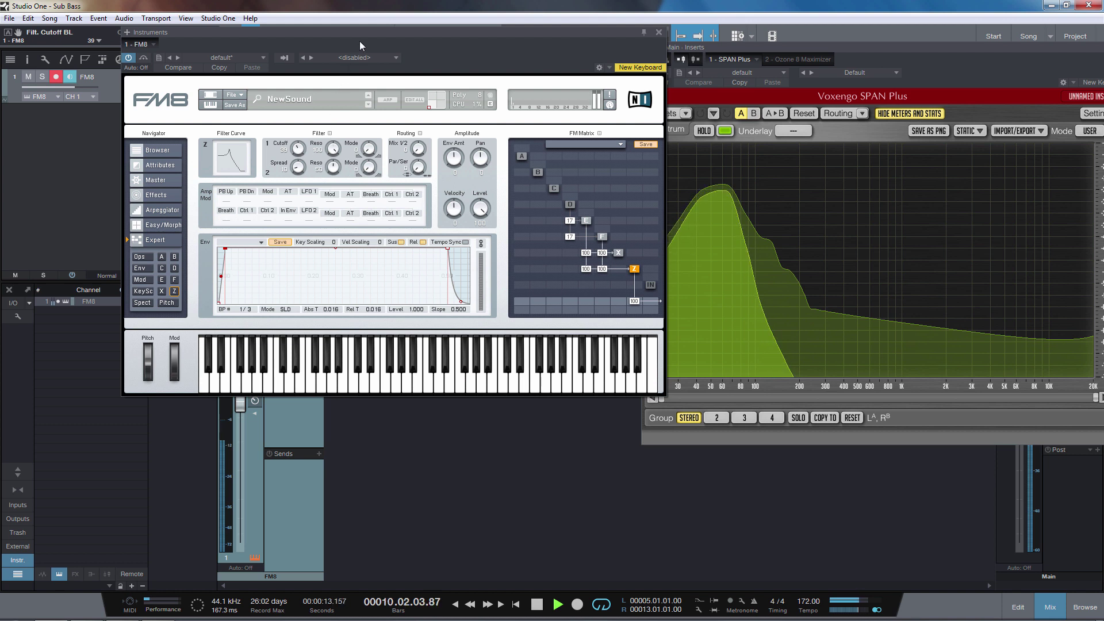
{"action": "left_click_drag", "start_coordinate": [360, 46], "coordinate": [426, 34]}
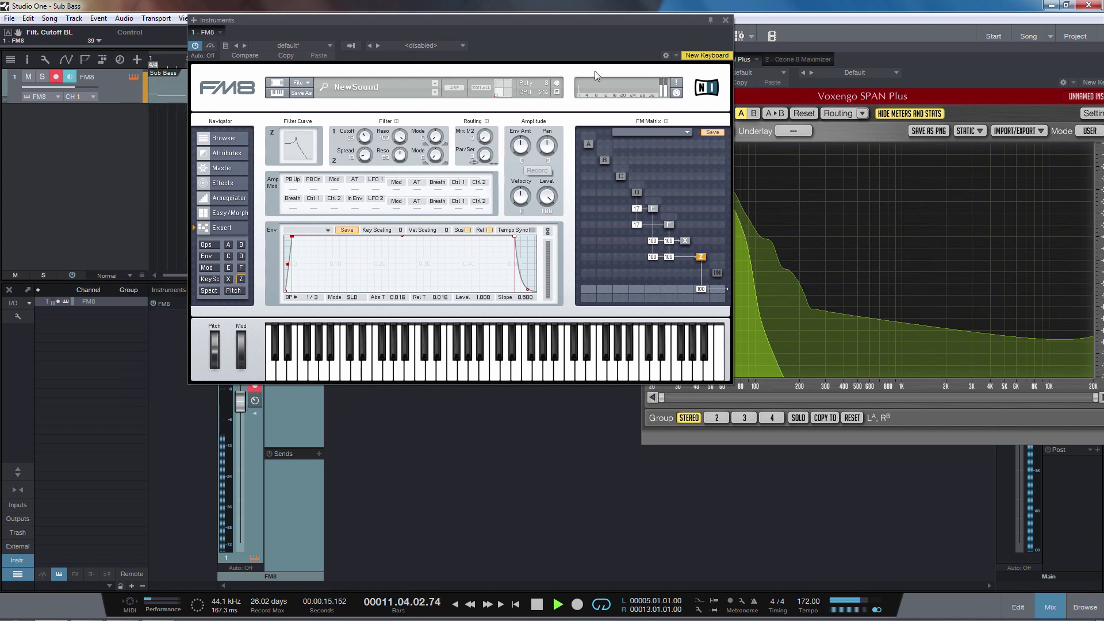
{"action": "left_click_drag", "start_coordinate": [557, 21], "coordinate": [405, 19]}
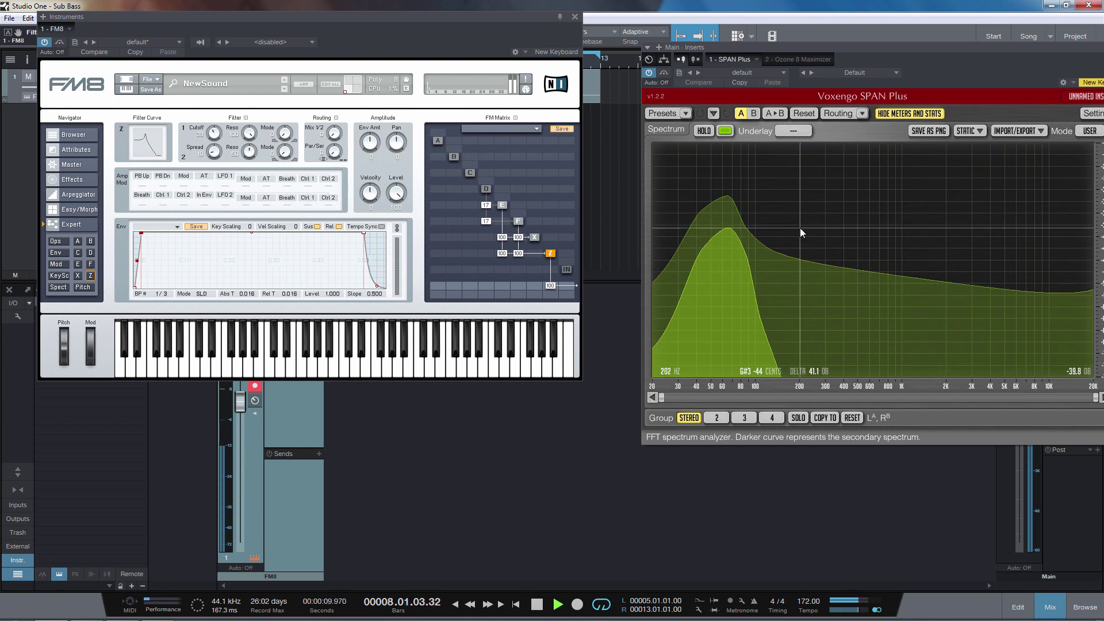
Step: Switch operator Z off in favour of operator X's output at 100, and replay the clip with operator D back on
{"action": "key", "text": "space"}
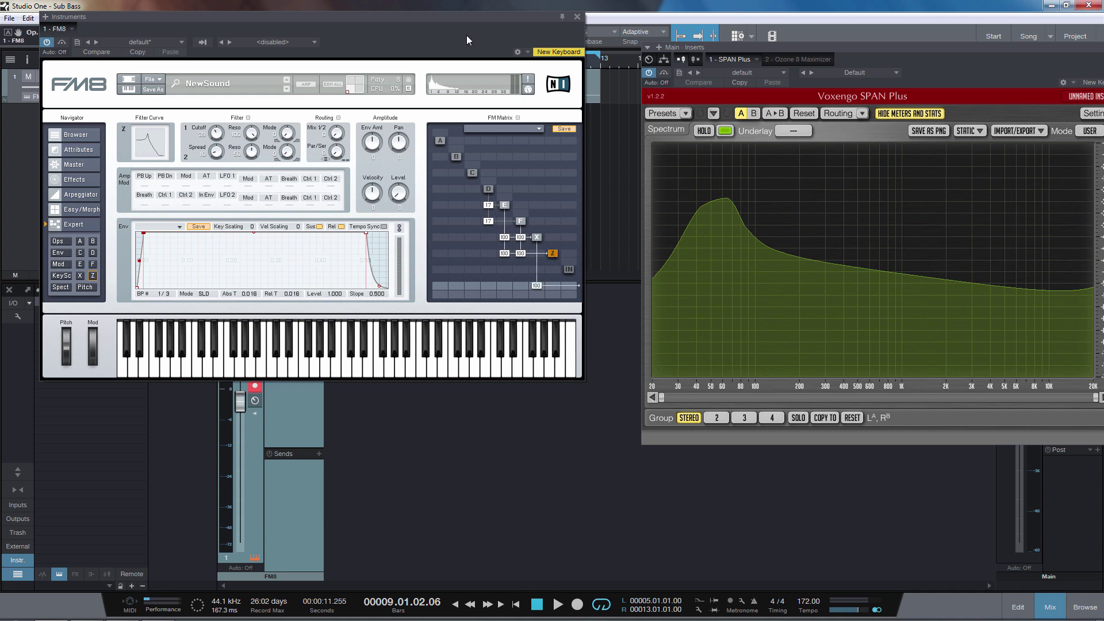
{"action": "left_click_drag", "start_coordinate": [388, 17], "coordinate": [725, 62]}
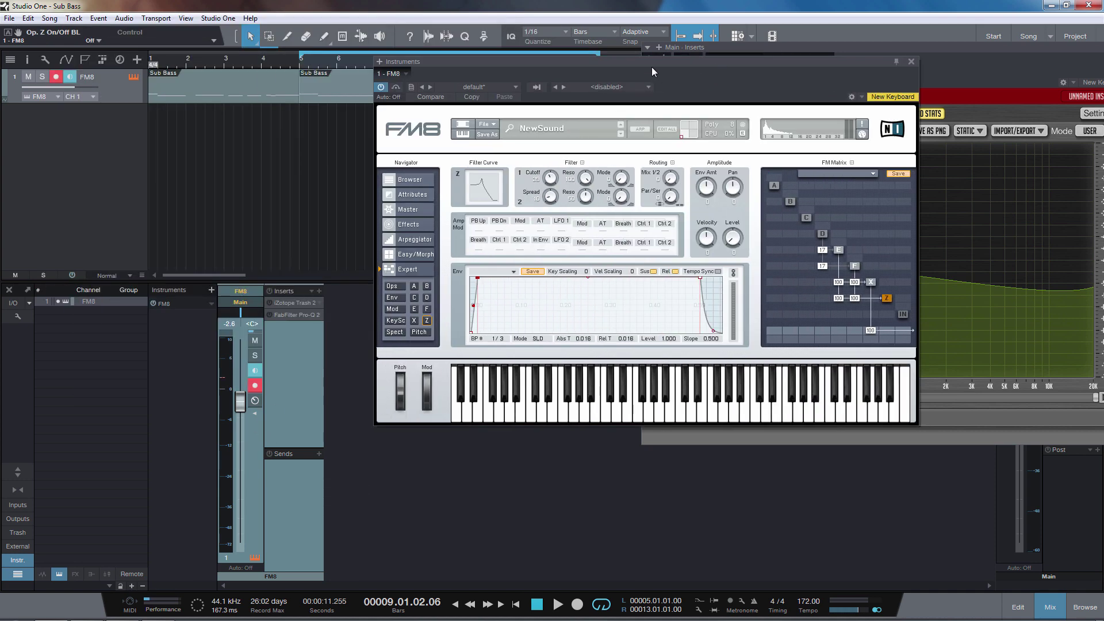
{"action": "left_click_drag", "start_coordinate": [653, 69], "coordinate": [397, 50]}
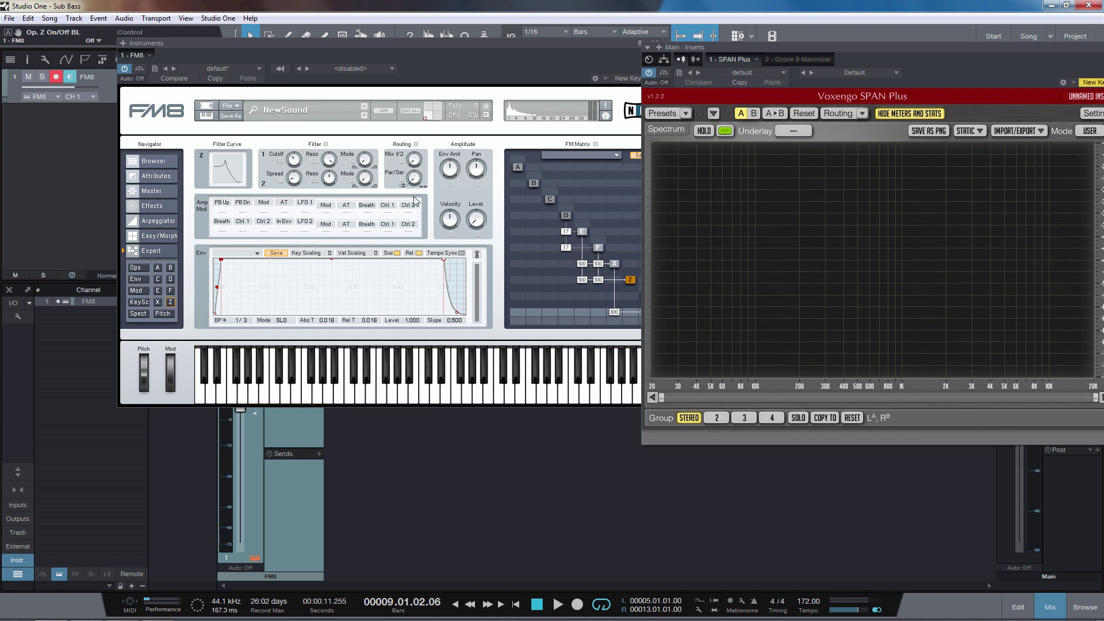
{"action": "left_click_drag", "start_coordinate": [497, 44], "coordinate": [494, 50]}
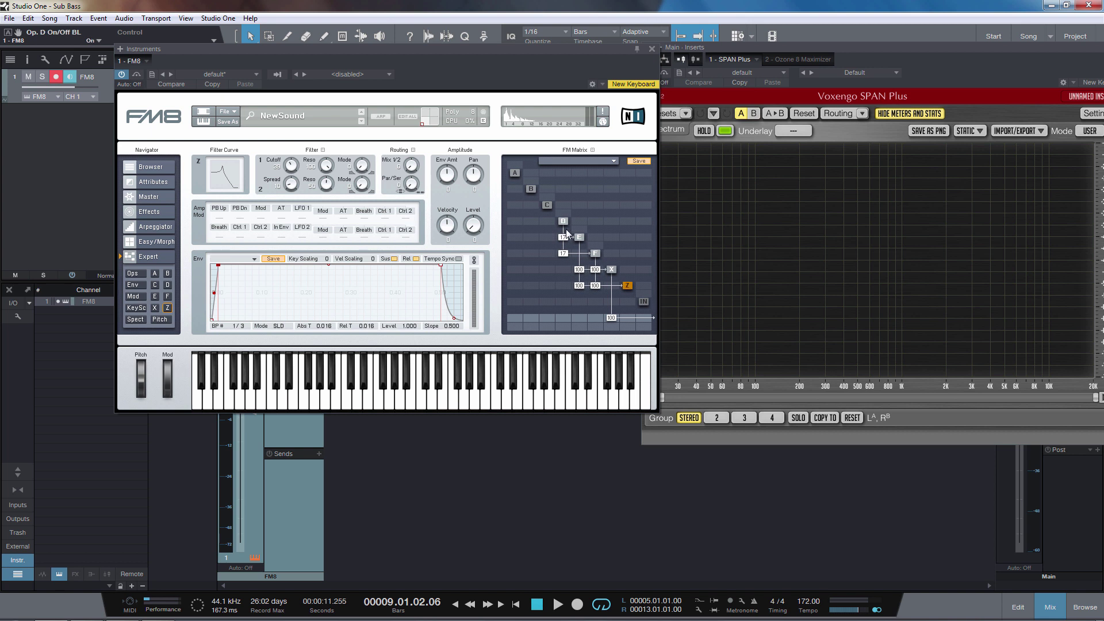
{"action": "key", "text": "space"}
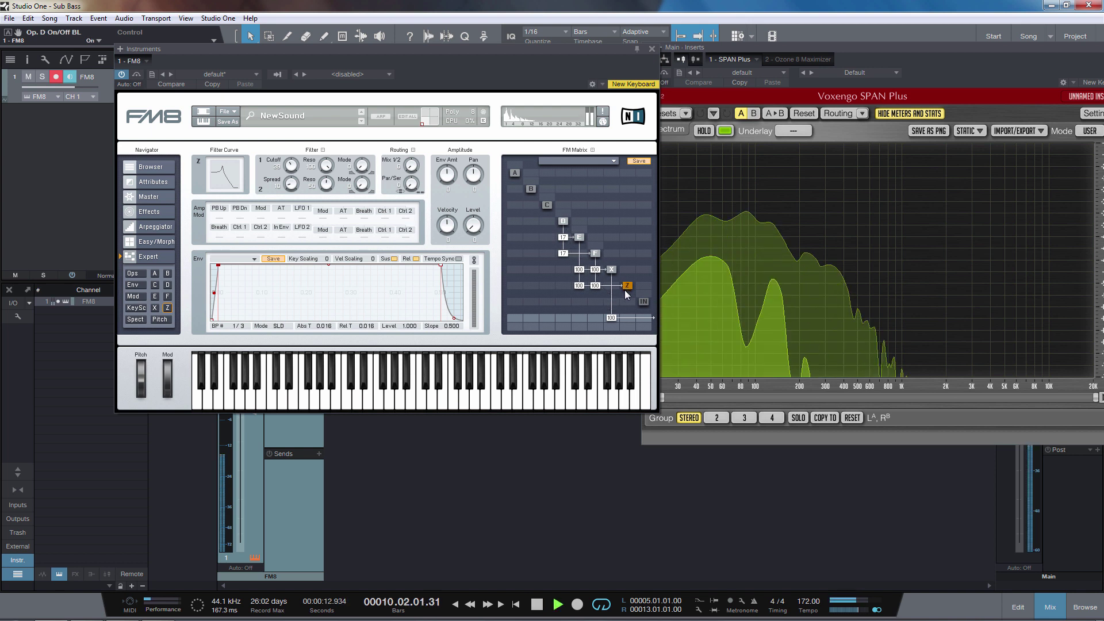
{"action": "left_click", "coordinate": [746, 258]}
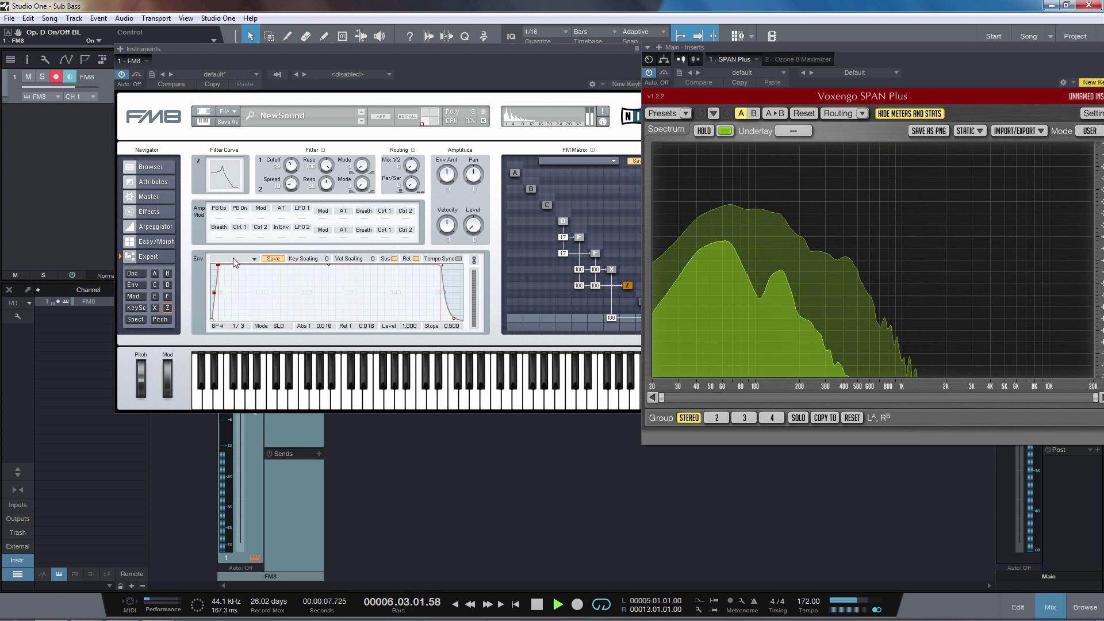
{"action": "key", "text": "space"}
Step: Enable FM8's Overdrive effect, trying the Tube Amp alongside it and switching the Tube Amp off again
{"action": "left_click", "coordinate": [154, 214]}
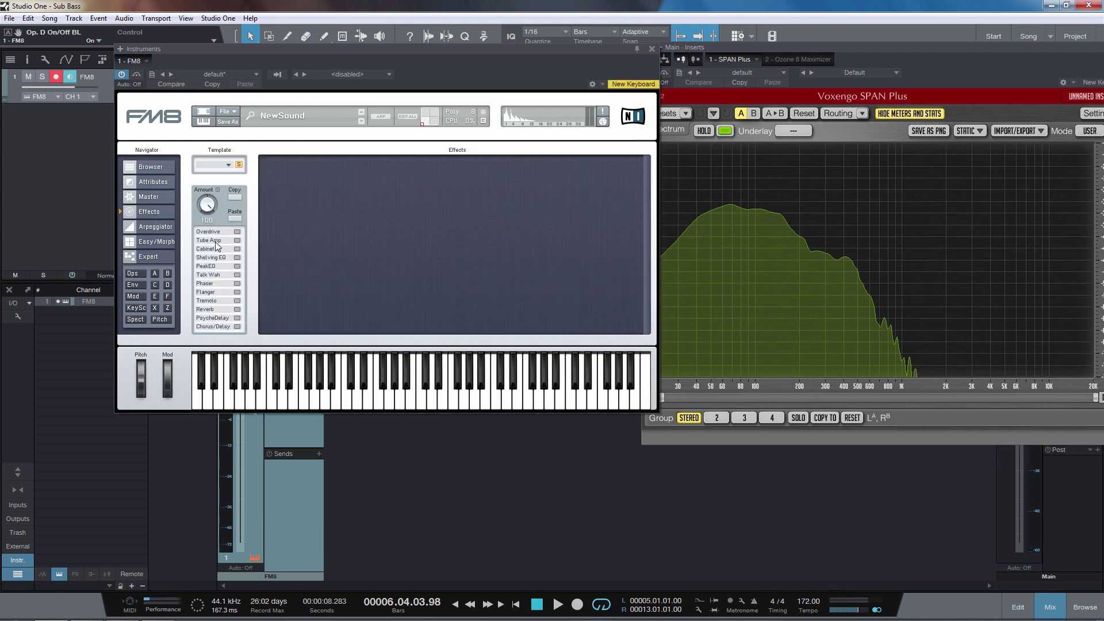
{"action": "left_click", "coordinate": [237, 232]}
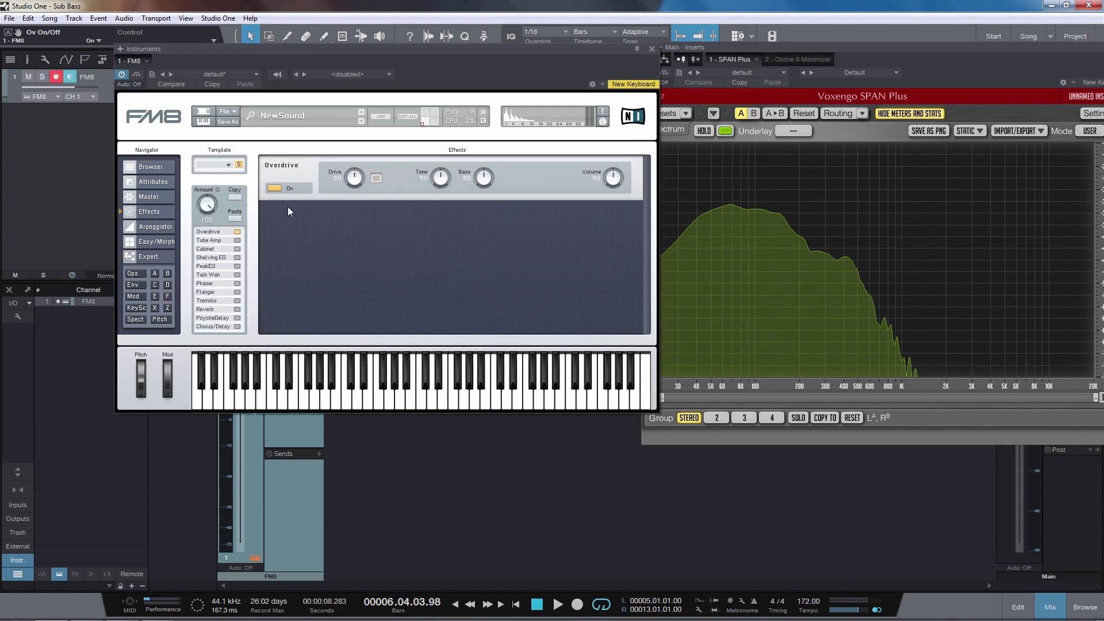
{"action": "left_click", "coordinate": [237, 240]}
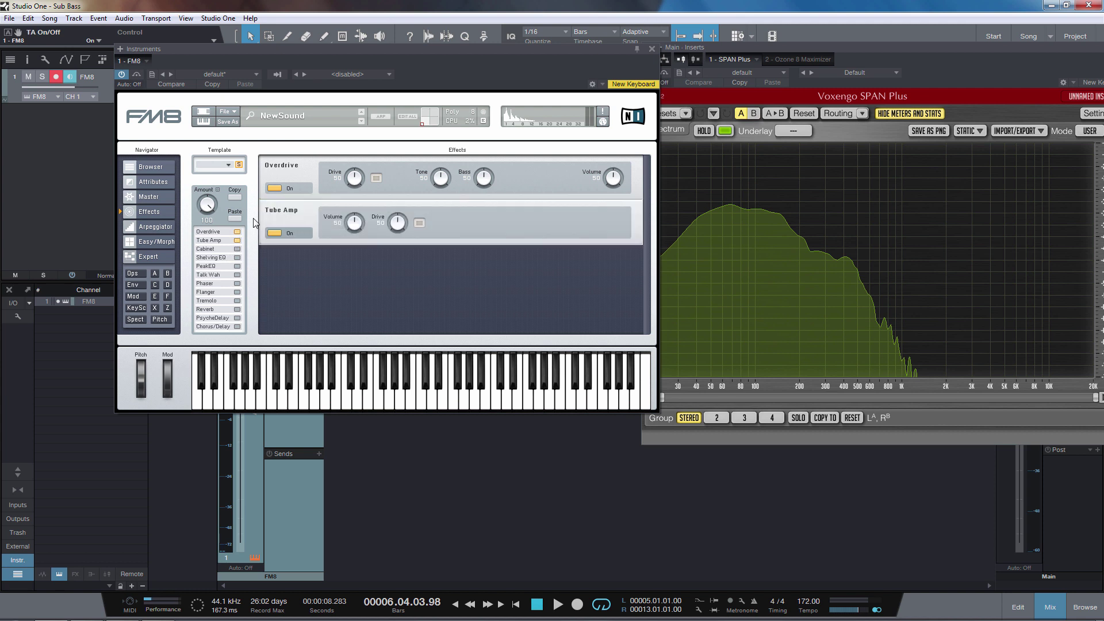
{"action": "left_click", "coordinate": [237, 240]}
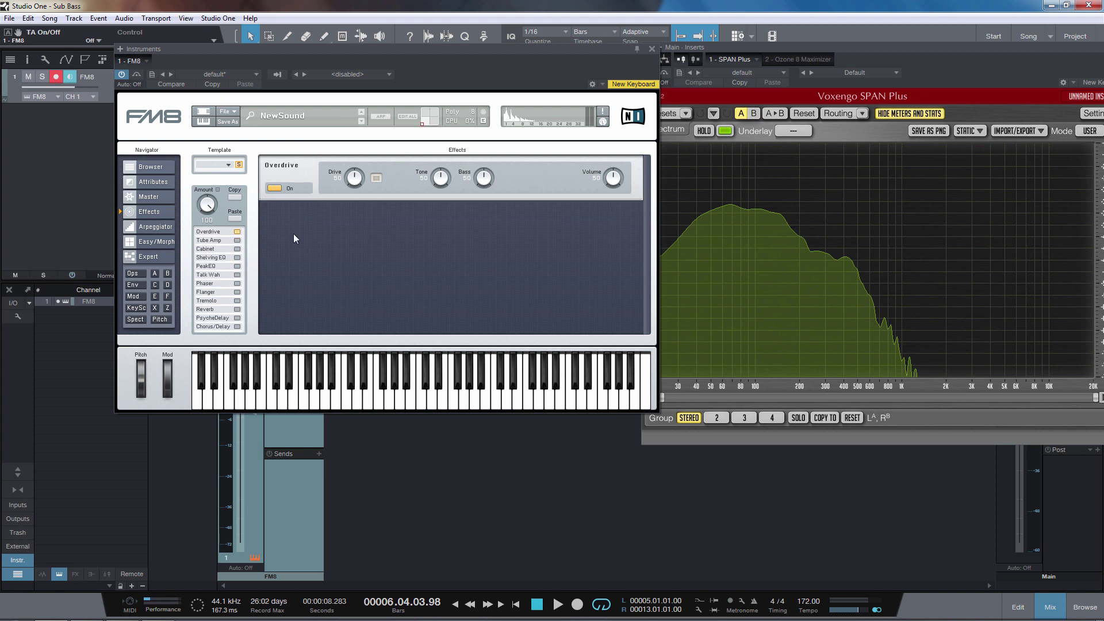
Step: Set the overdrive's drive to 62 during playback and raise the FM8 channel volume to +6.2 dB
{"action": "mouse_move", "coordinate": [356, 185]}
{"action": "left_mouse_down"}
{"action": "mouse_move", "coordinate": [353, 160]}
{"action": "mouse_move", "coordinate": [355, 170]}
{"action": "left_mouse_up"}
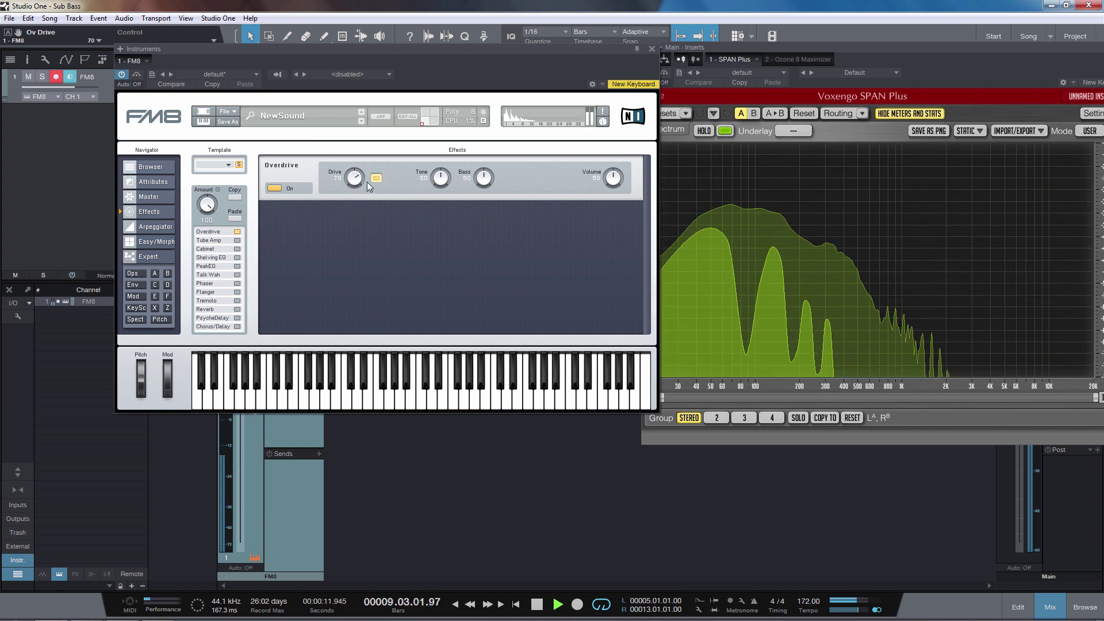
{"action": "left_click", "coordinate": [376, 177]}
{"action": "left_click_drag", "start_coordinate": [446, 47], "coordinate": [581, 34]}
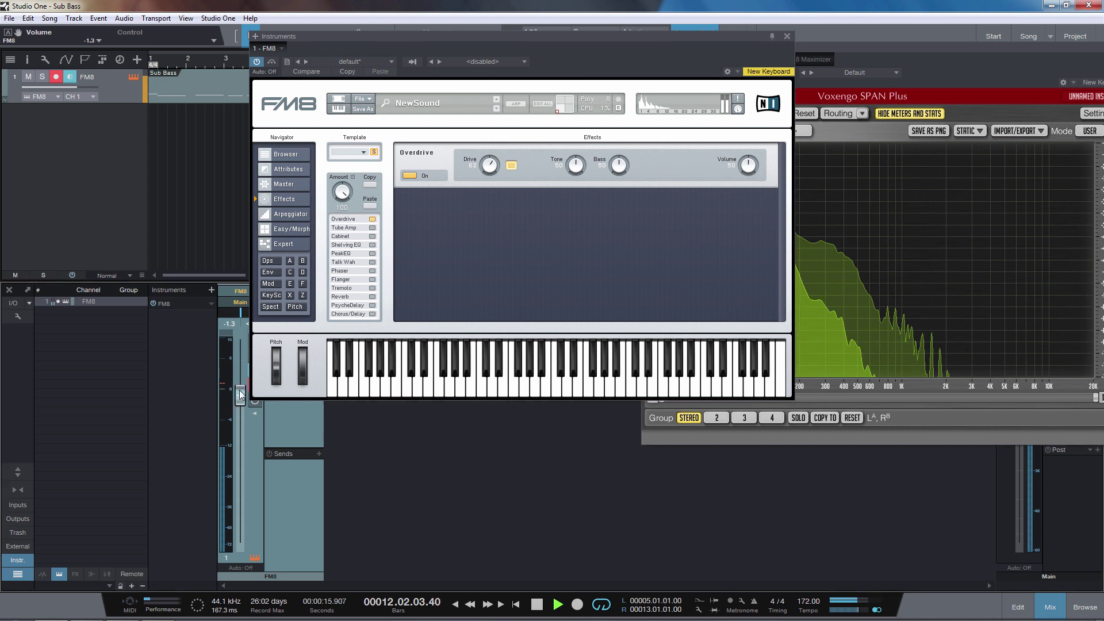
{"action": "left_click_drag", "start_coordinate": [241, 380], "coordinate": [242, 376]}
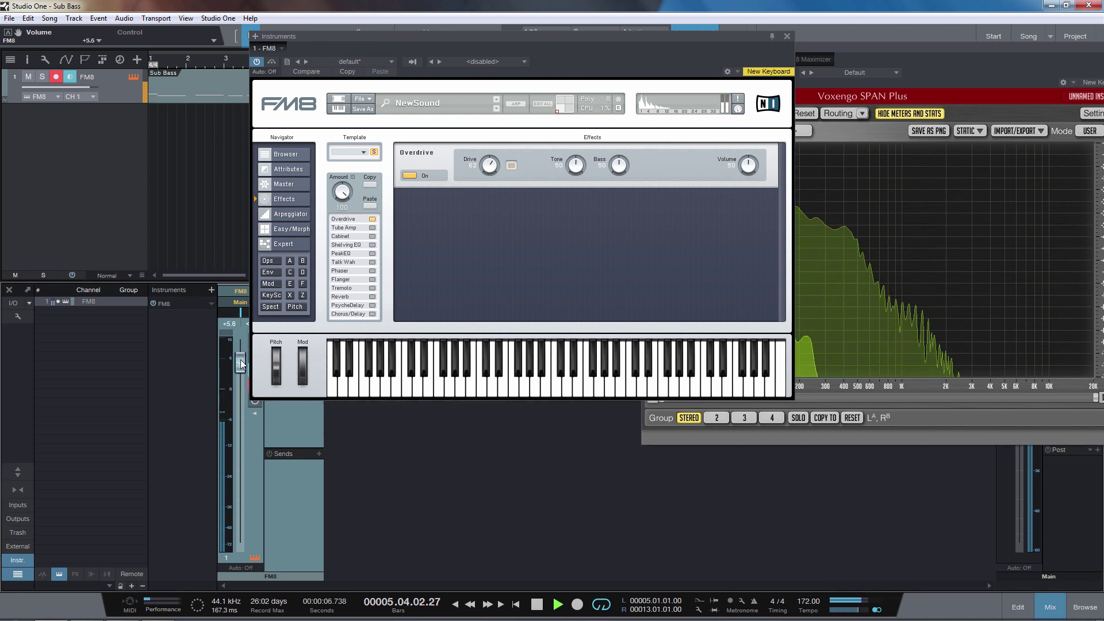
Step: Compare the bass with the overdrive bypassed and with its drive raised to 75, leaving the overdrive bypassed
{"action": "left_click", "coordinate": [407, 174]}
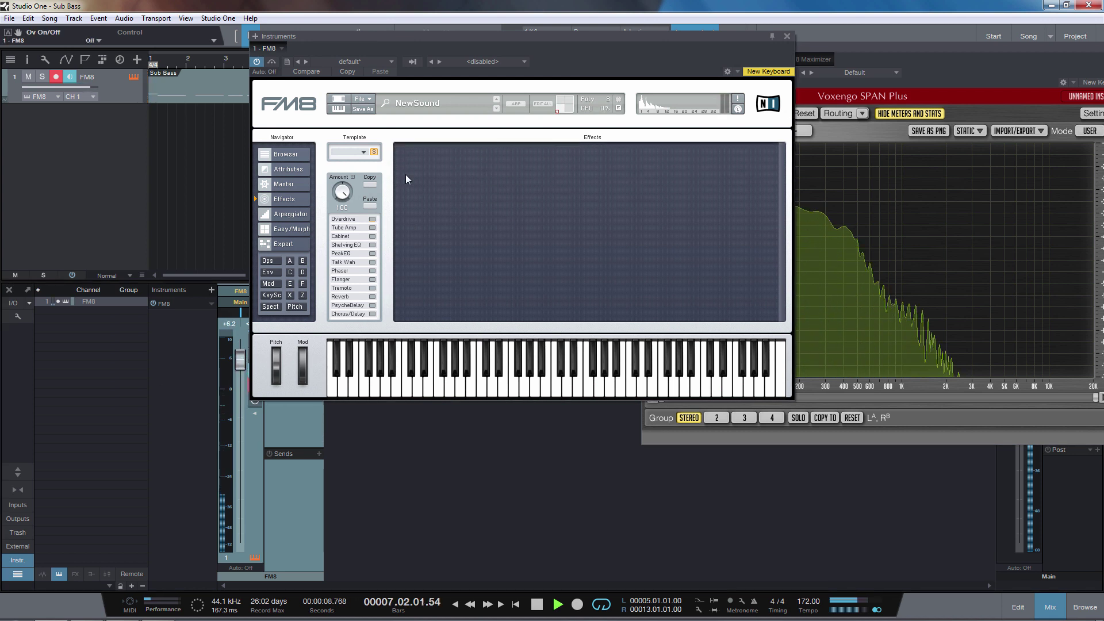
{"action": "left_click", "coordinate": [372, 220]}
{"action": "left_click_drag", "start_coordinate": [491, 163], "coordinate": [490, 159]}
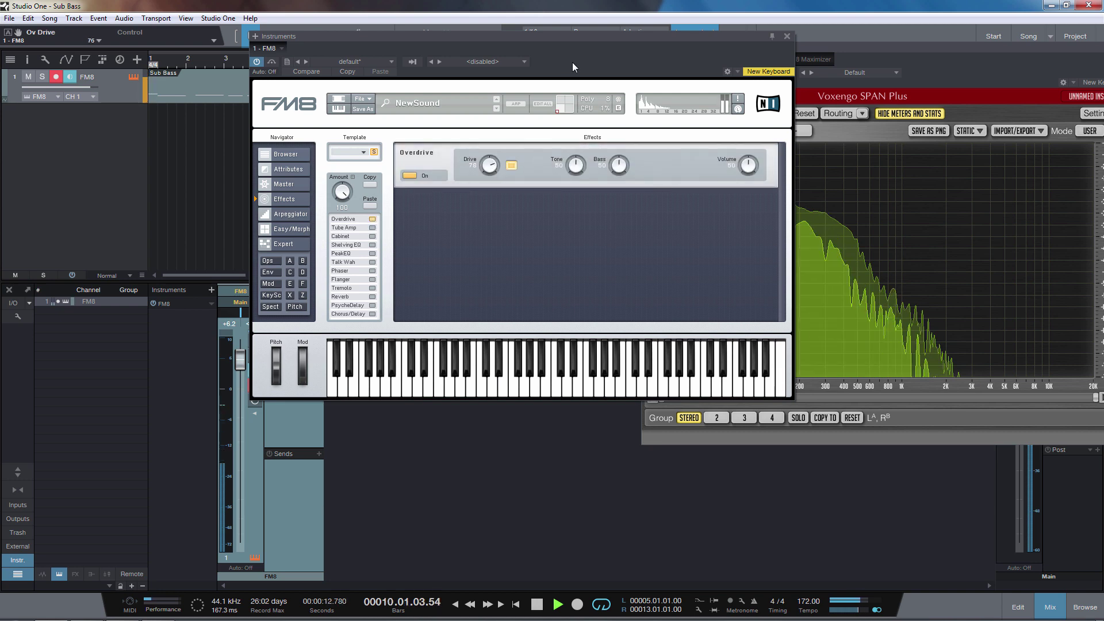
{"action": "left_click_drag", "start_coordinate": [488, 38], "coordinate": [299, 40]}
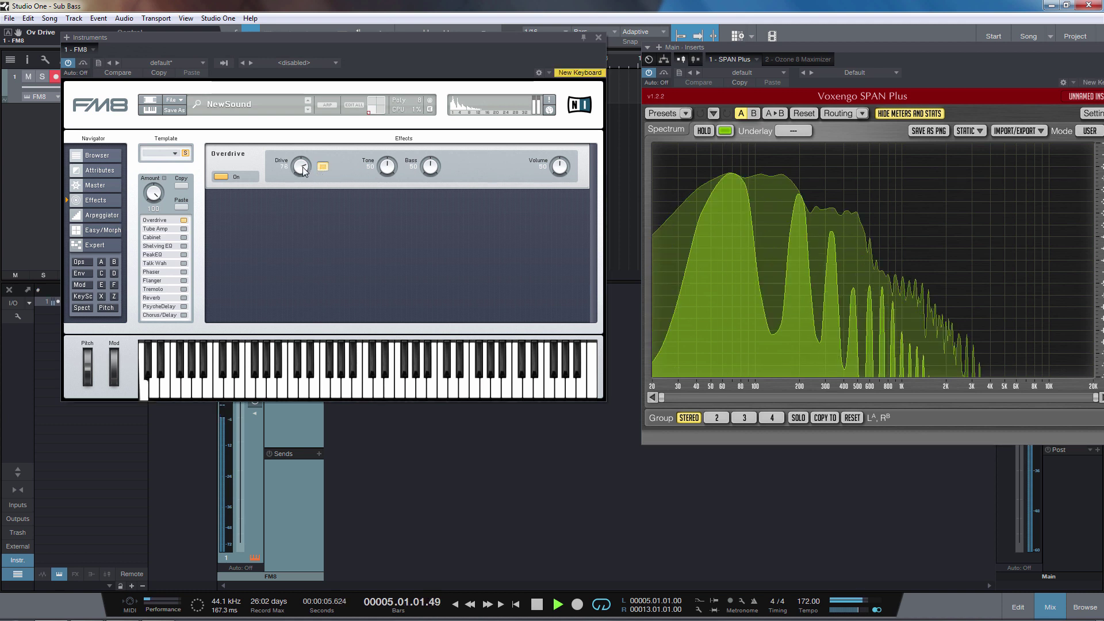
{"action": "left_click", "coordinate": [221, 176]}
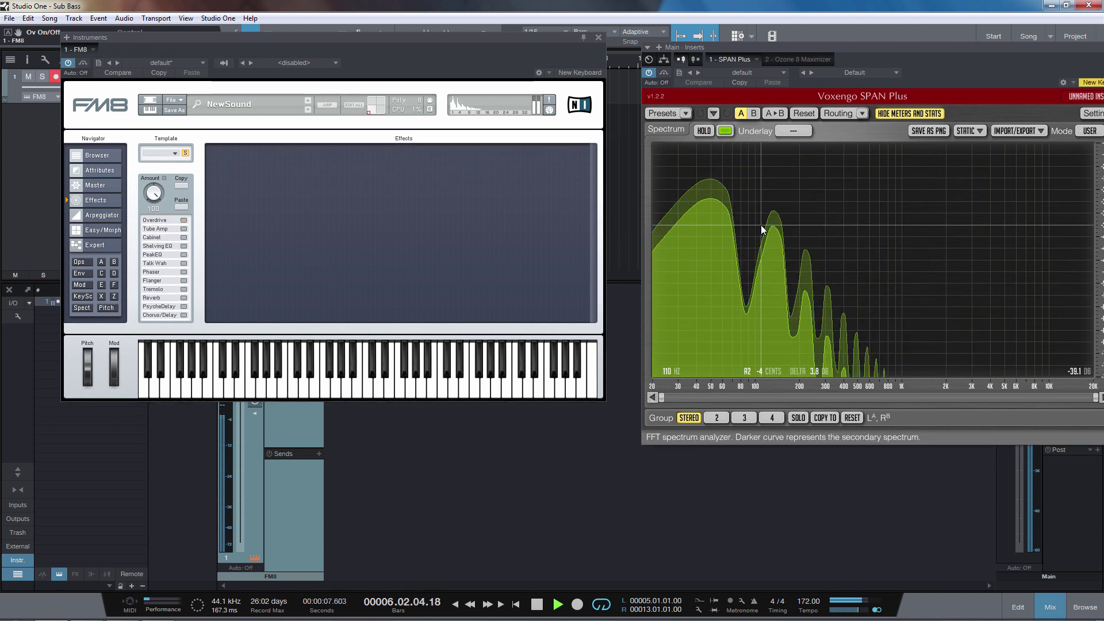
Step: Turn FM8's Overdrive back on and lower its drive during playback, then stop the clip
{"action": "left_click", "coordinate": [184, 220]}
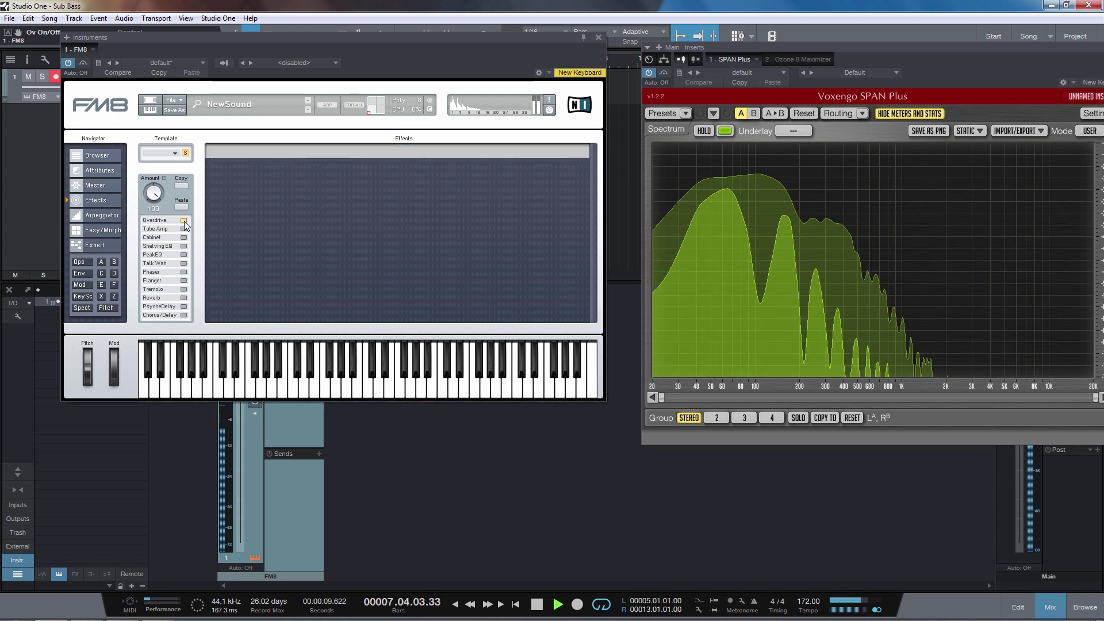
{"action": "left_click_drag", "start_coordinate": [301, 174], "coordinate": [301, 183]}
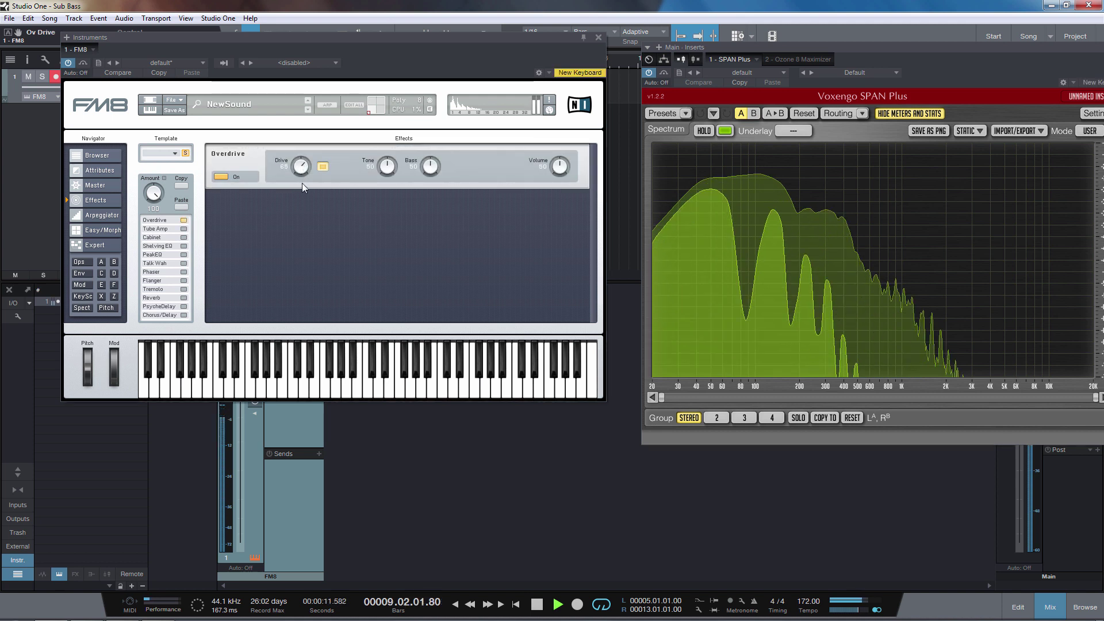
{"action": "key", "text": "space"}
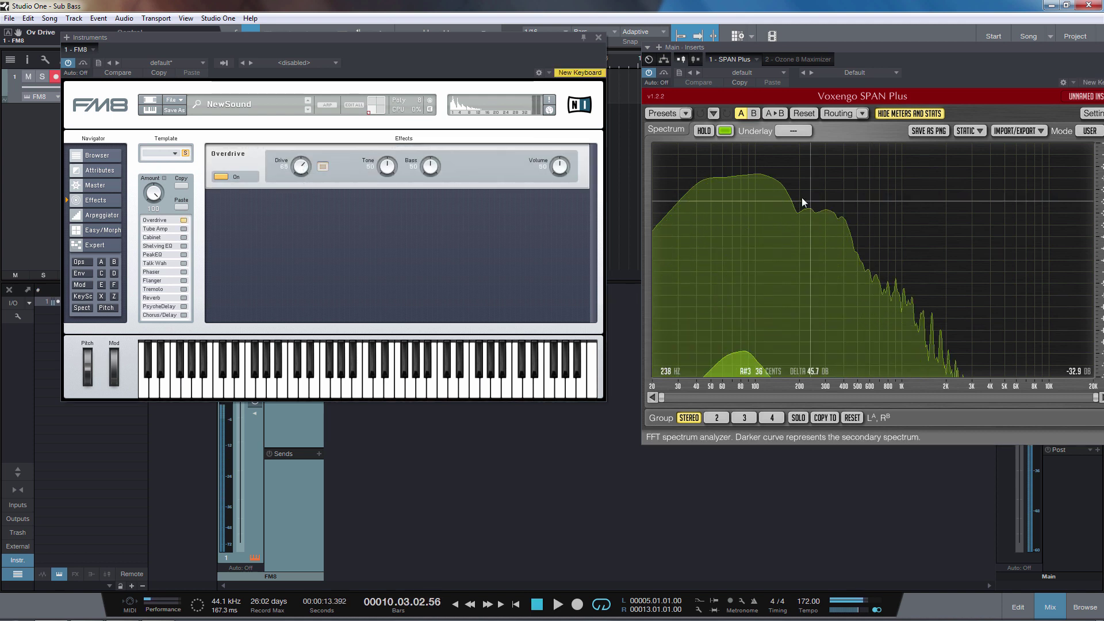
Step: Audition the Tube Amp at a drive of 27 in place of the Overdrive, toggling it during playback
{"action": "left_click", "coordinate": [184, 229]}
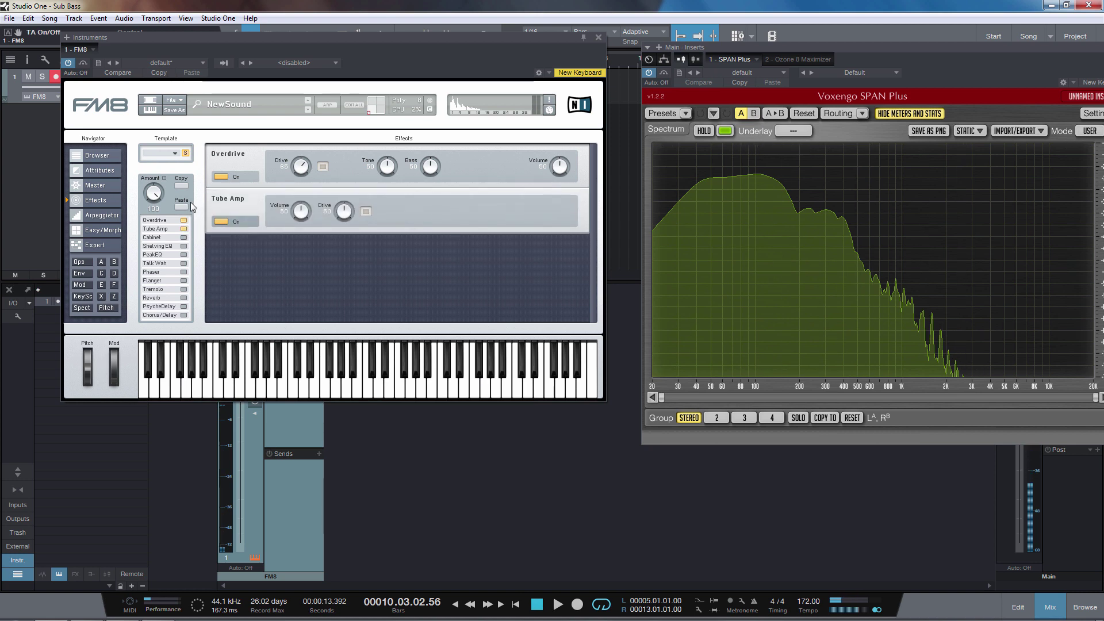
{"action": "left_click", "coordinate": [219, 179]}
{"action": "key", "text": "space"}
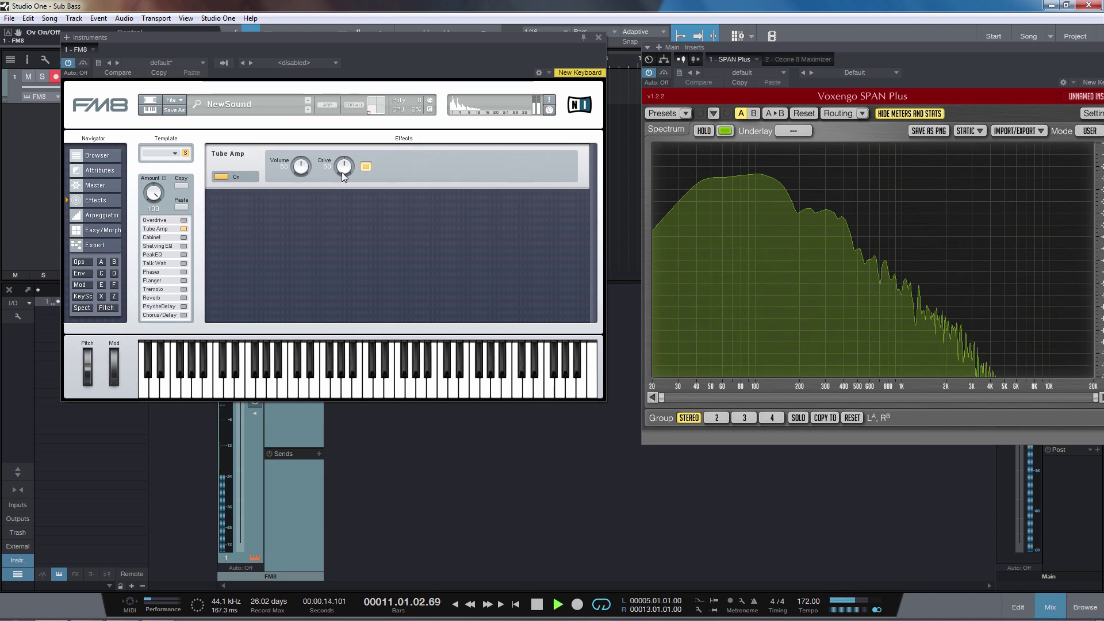
{"action": "left_click_drag", "start_coordinate": [344, 172], "coordinate": [340, 194]}
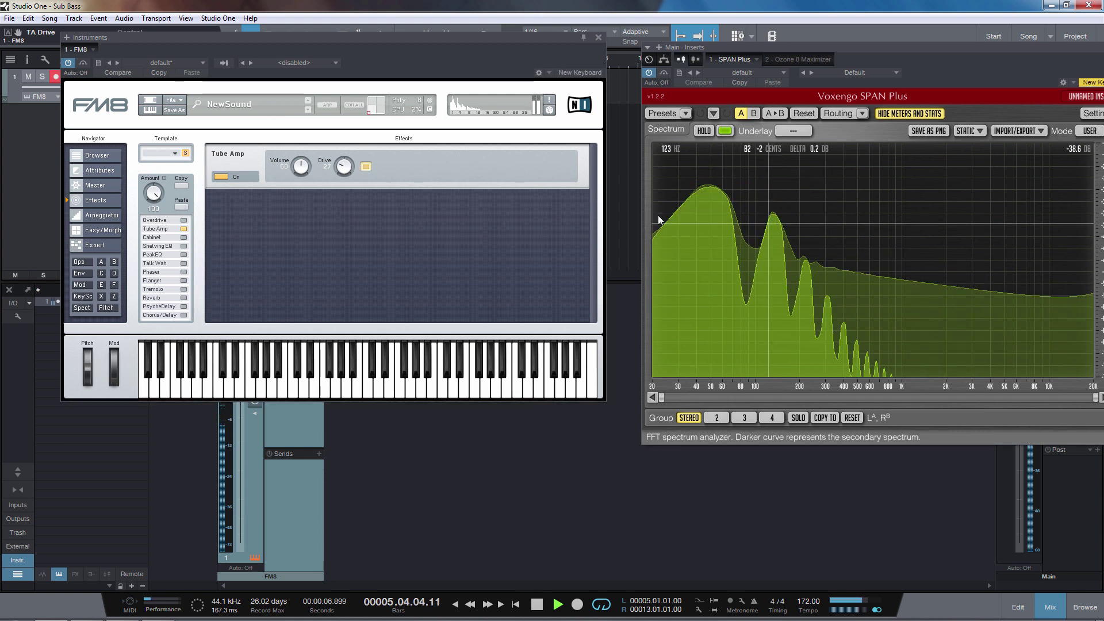
{"action": "left_click", "coordinate": [220, 176]}
{"action": "left_click", "coordinate": [183, 229]}
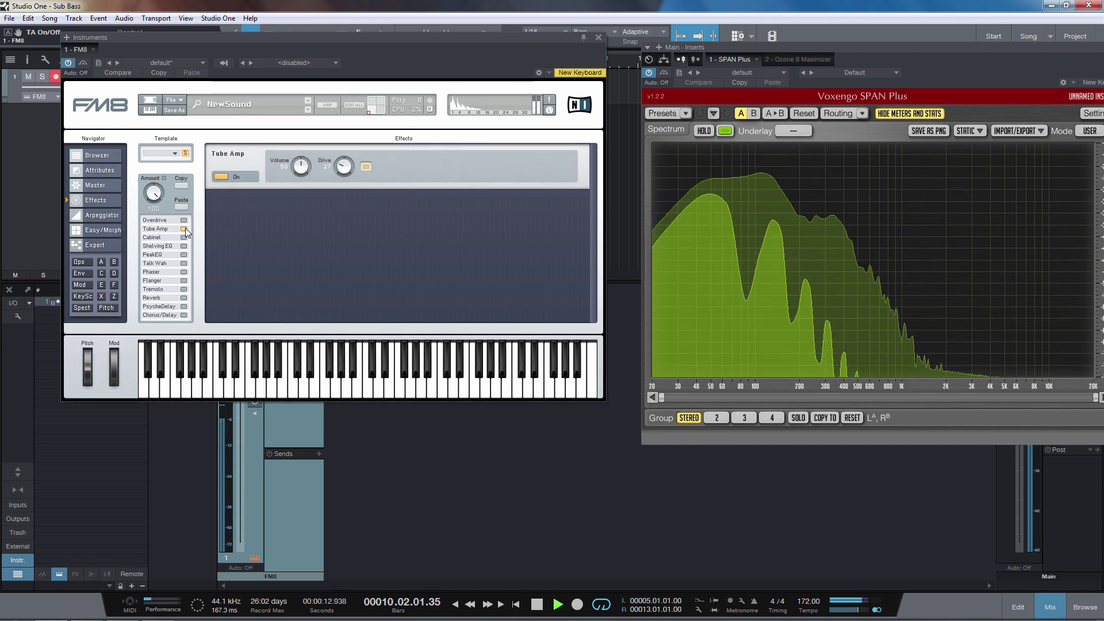
{"action": "key", "text": "space"}
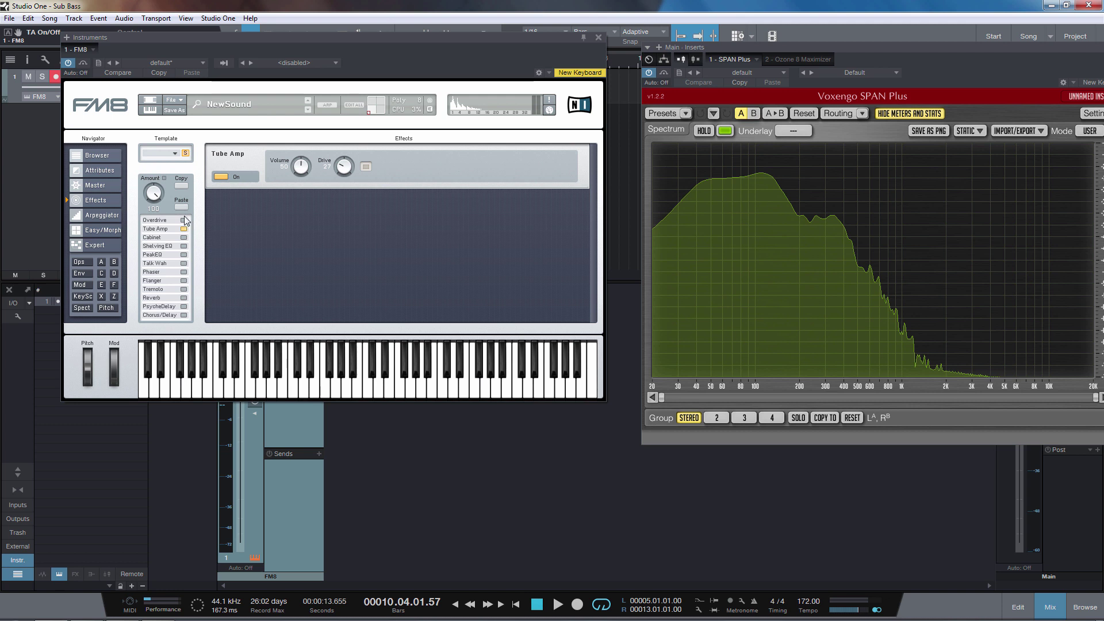
Step: Switch the Tube Amp off and move the FM8 window clear of the mixer channel's inserts
{"action": "left_click_drag", "start_coordinate": [363, 41], "coordinate": [425, 48]}
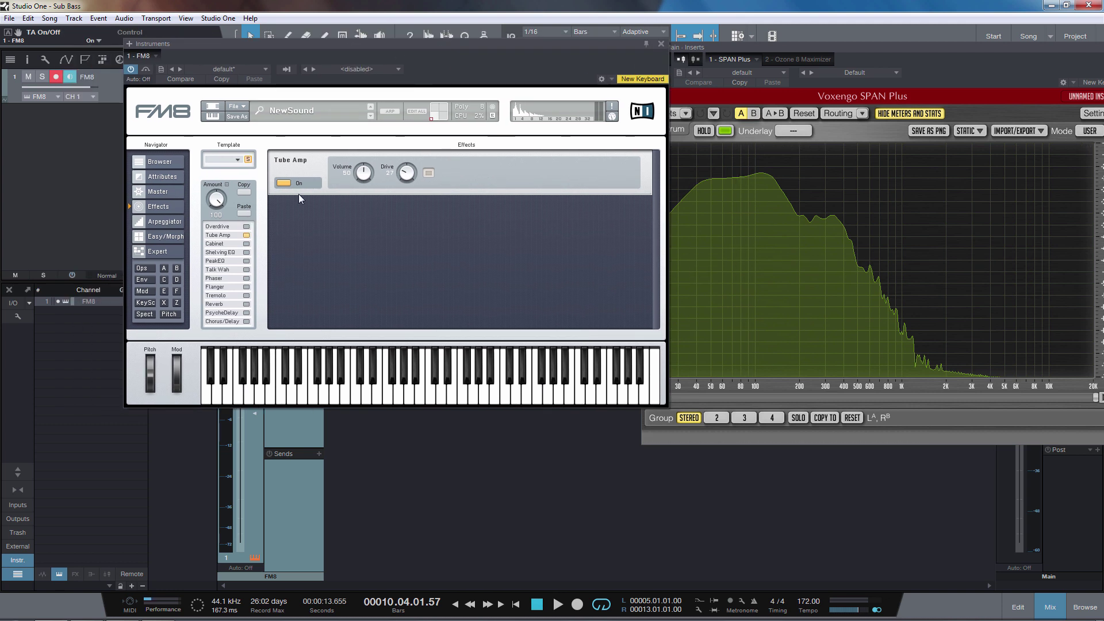
{"action": "left_click_drag", "start_coordinate": [299, 194], "coordinate": [293, 203]}
{"action": "left_click_drag", "start_coordinate": [639, 68], "coordinate": [476, 128]}
{"action": "left_click_drag", "start_coordinate": [425, 67], "coordinate": [811, 127]}
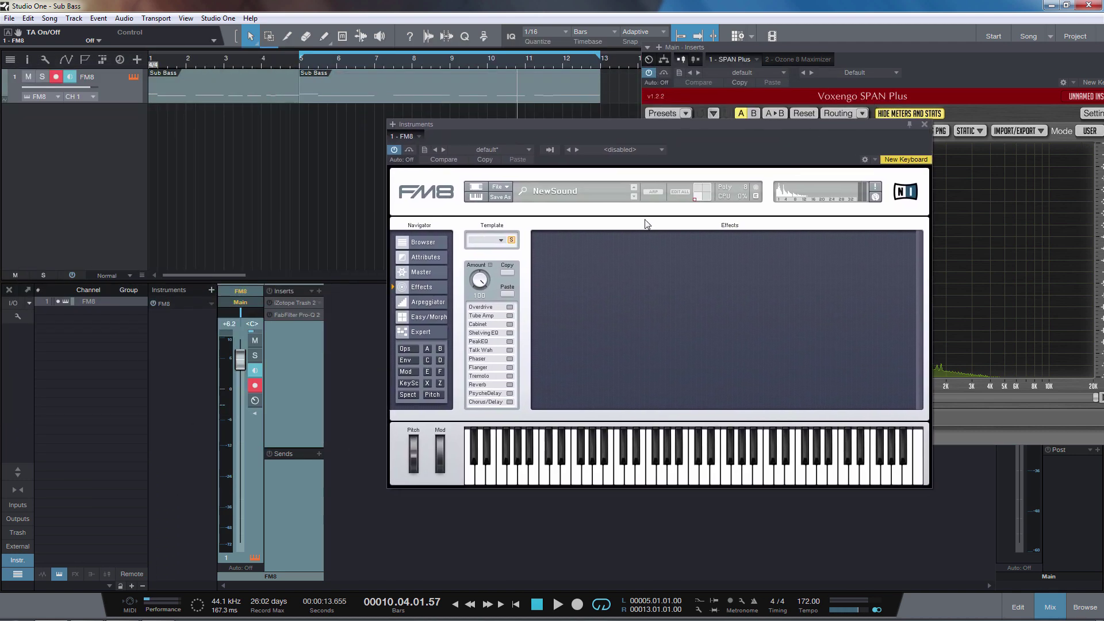
Step: Open the FM8 channel's iZotope Trash 2 insert, enable the Stage 1 filter and choose the Blues Driver distortion
{"action": "left_click", "coordinate": [270, 303]}
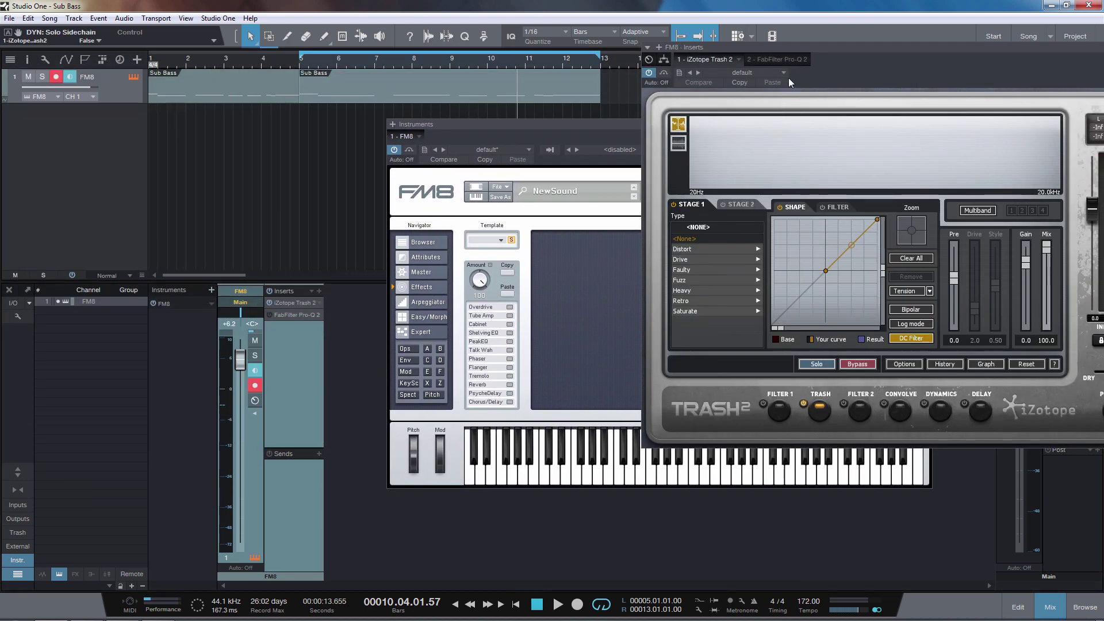
{"action": "left_click_drag", "start_coordinate": [900, 51], "coordinate": [308, 84]}
{"action": "left_click", "coordinate": [299, 70]}
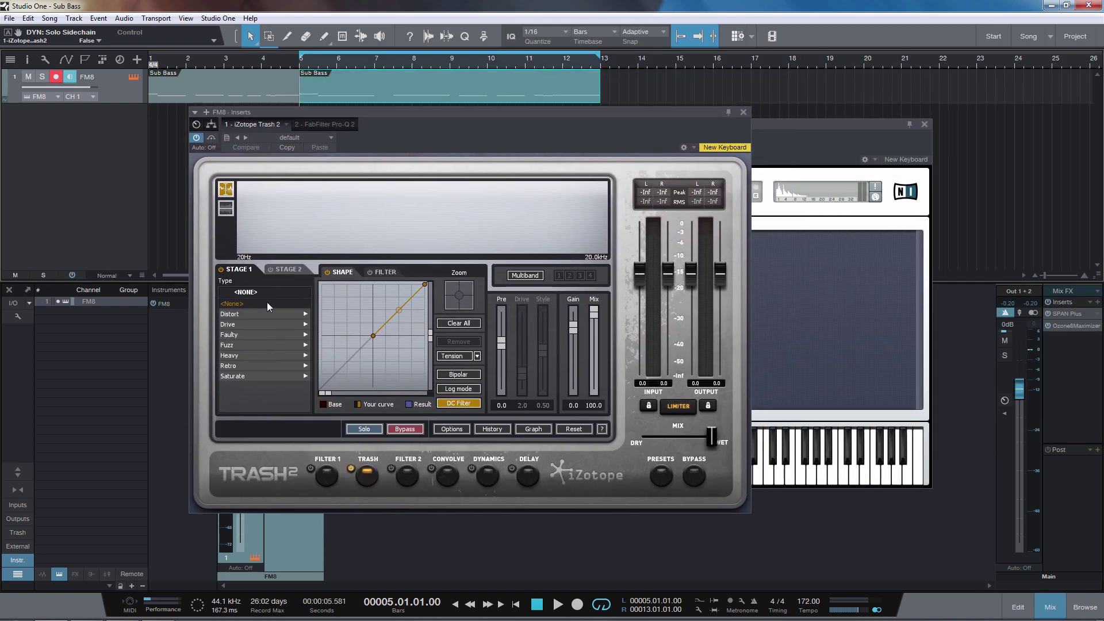
{"action": "left_click", "coordinate": [370, 272]}
{"action": "left_click", "coordinate": [384, 273]}
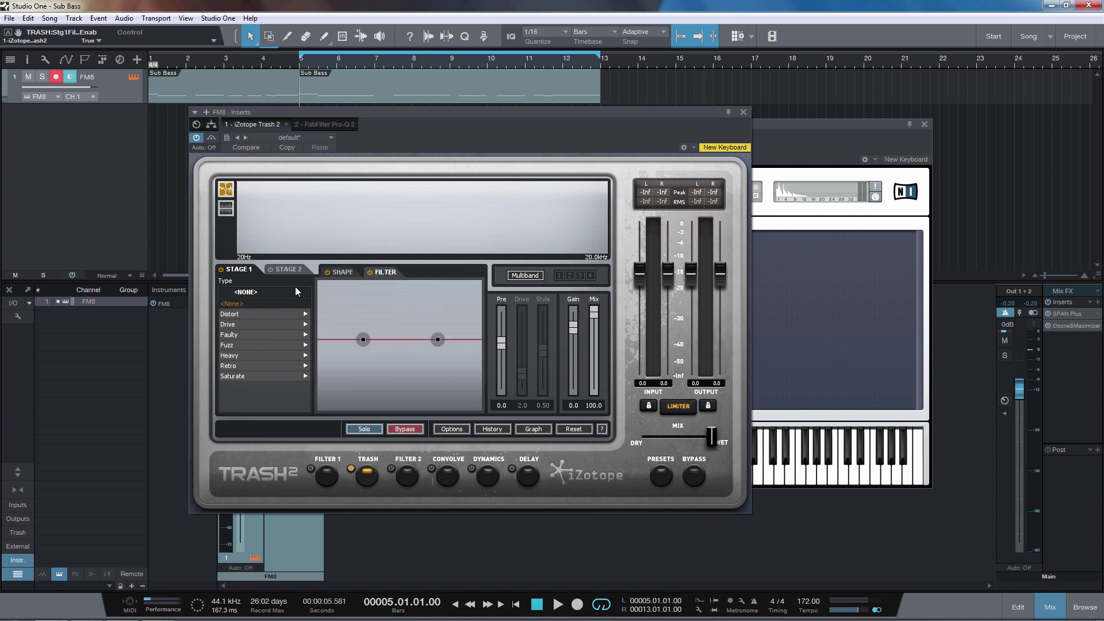
{"action": "left_click", "coordinate": [249, 315]}
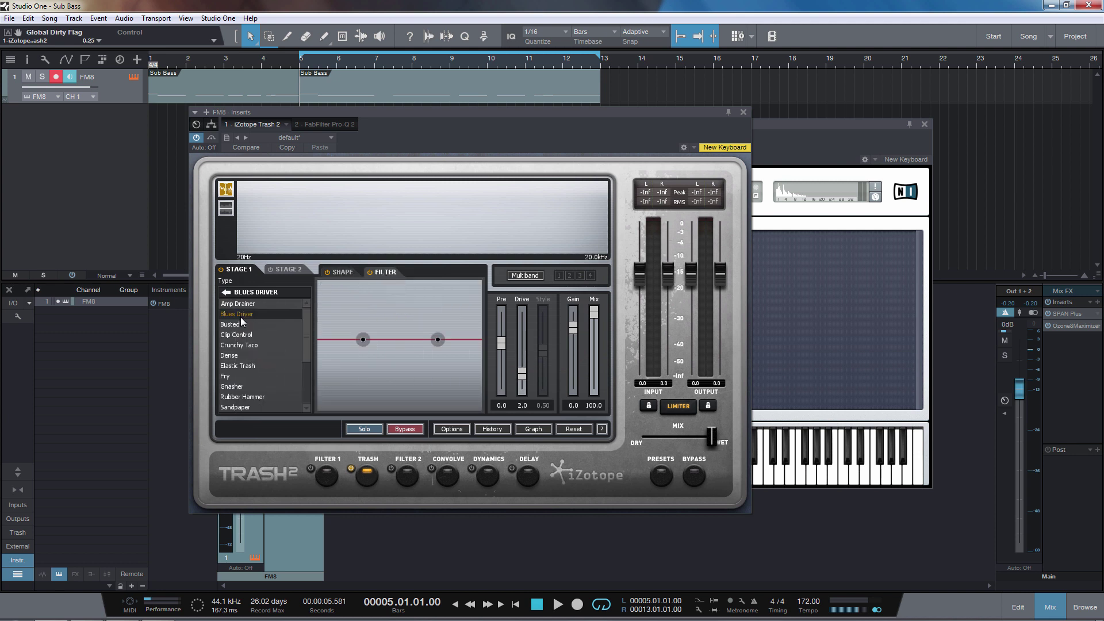
Step: Lower Trash 2's Stage 1 gain to -7.5 during playback and move its window off the FM8 mixer channel
{"action": "key", "text": "space"}
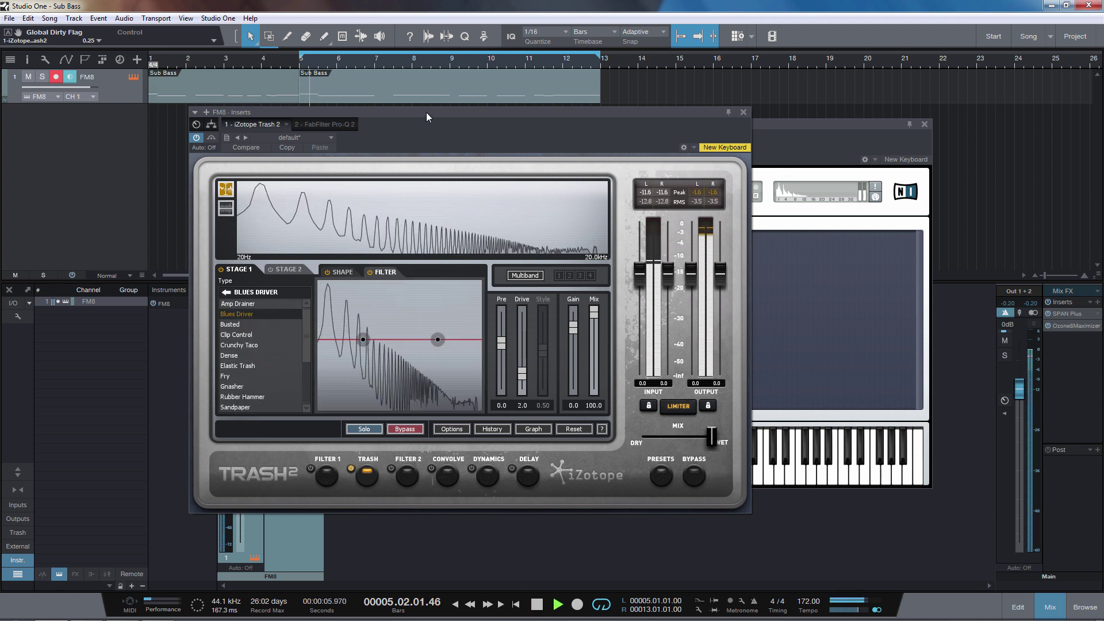
{"action": "left_click_drag", "start_coordinate": [426, 112], "coordinate": [458, 98]}
{"action": "left_click_drag", "start_coordinate": [601, 331], "coordinate": [606, 325]}
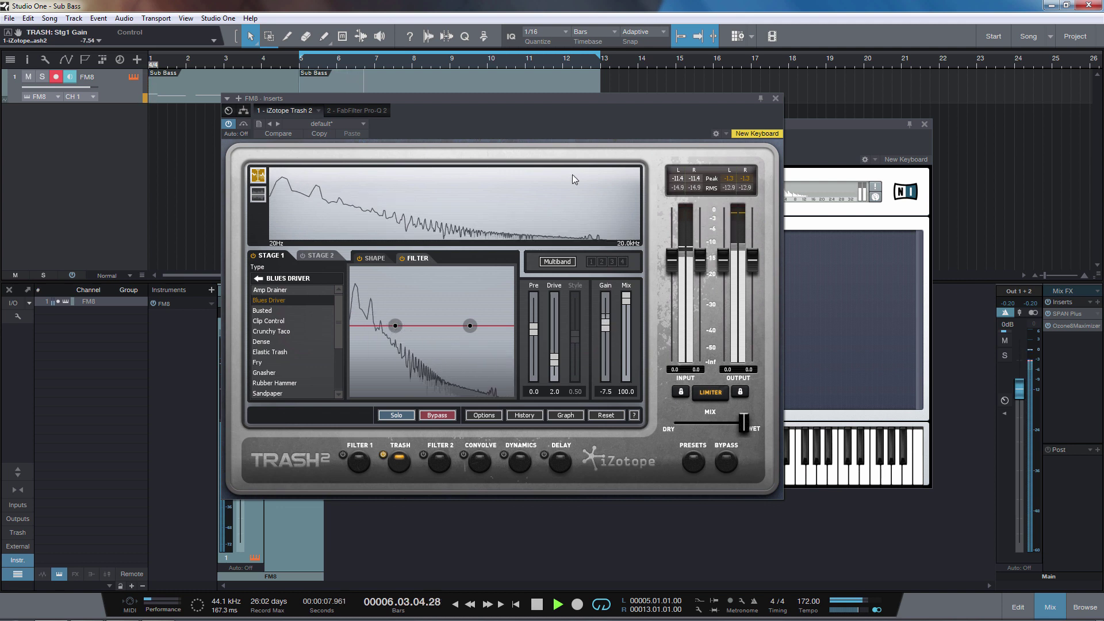
{"action": "left_click_drag", "start_coordinate": [565, 110], "coordinate": [672, 87]}
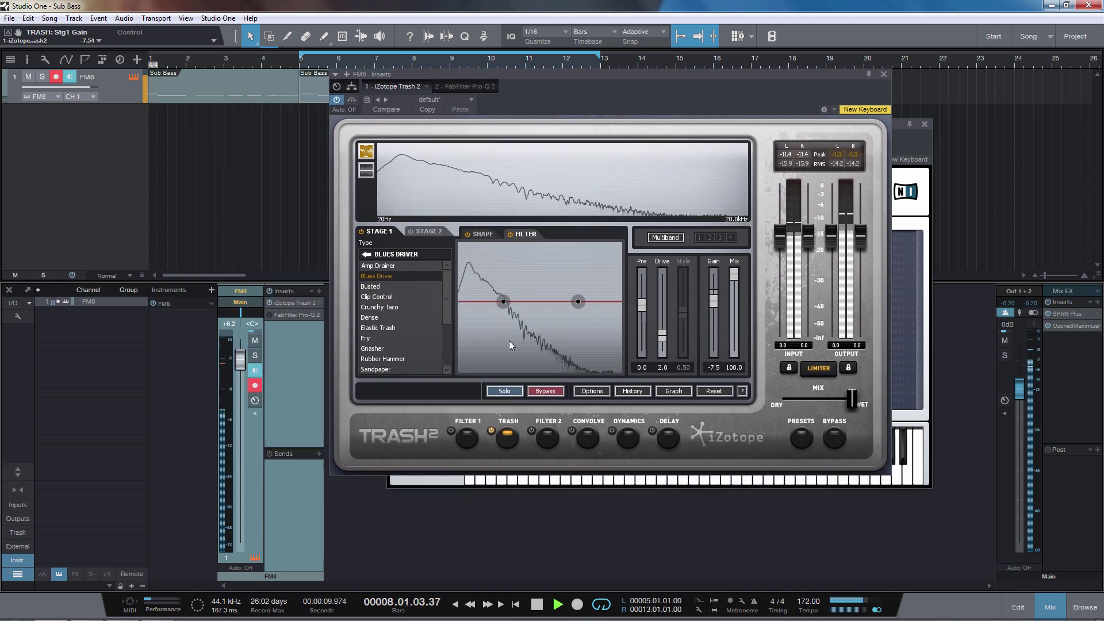
Step: Boost the Stage 1 filter's high node to about 10.7 dB and try another distortion type before returning to Blues Driver
{"action": "left_click", "coordinate": [481, 235]}
{"action": "left_click", "coordinate": [520, 235]}
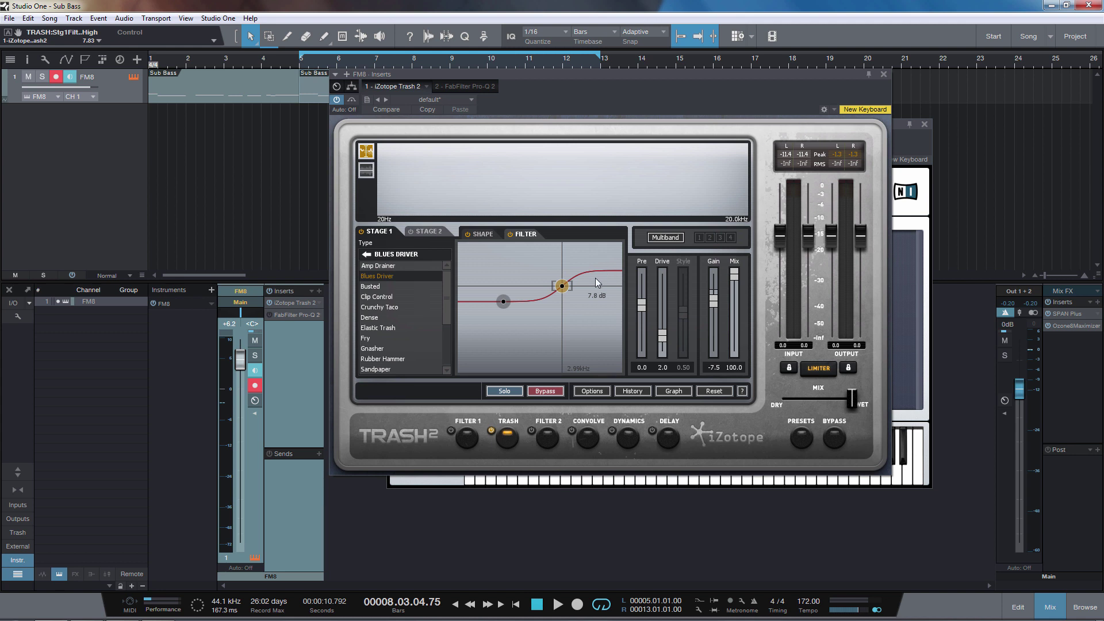
{"action": "mouse_move", "coordinate": [563, 290]}
{"action": "left_mouse_down"}
{"action": "mouse_move", "coordinate": [563, 278]}
{"action": "mouse_move", "coordinate": [571, 283]}
{"action": "left_mouse_up"}
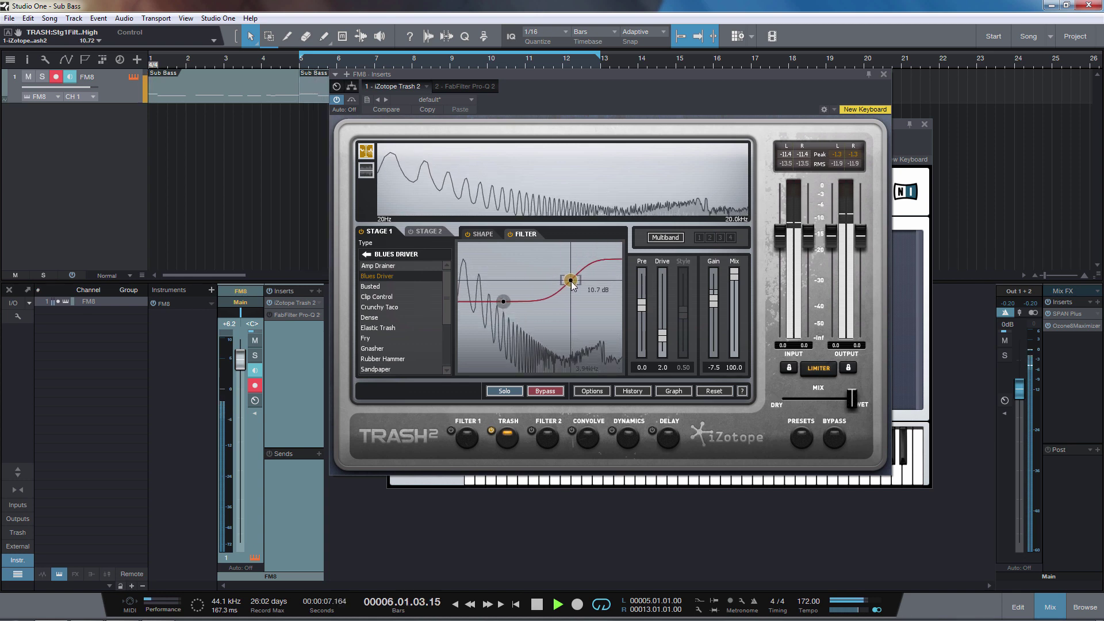
{"action": "left_click", "coordinate": [384, 327]}
{"action": "left_click", "coordinate": [383, 276]}
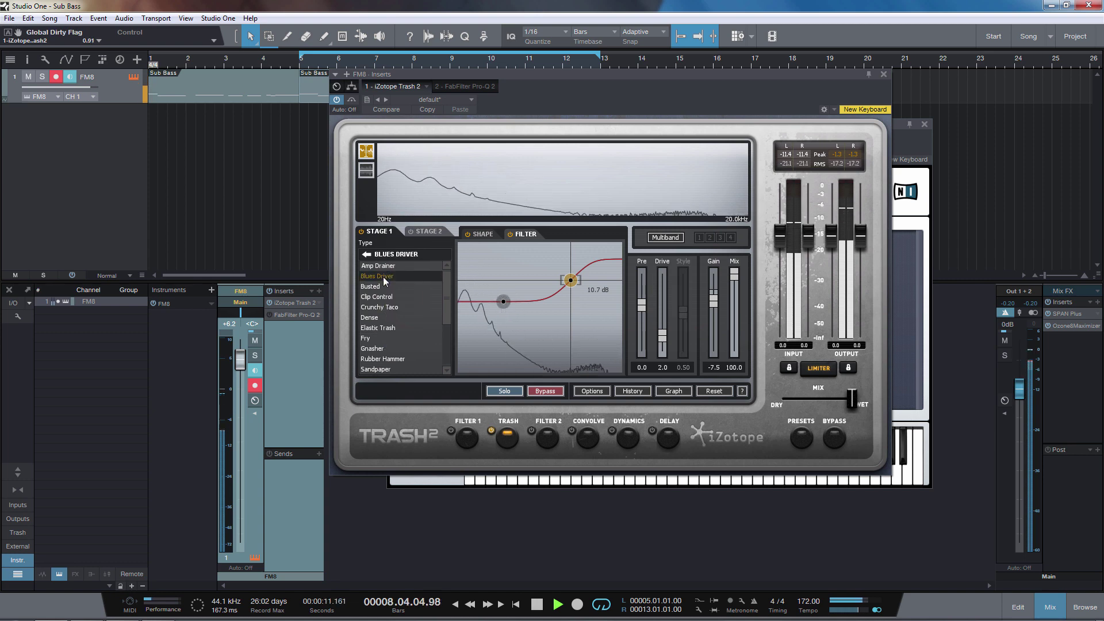
Step: Re-enable FM8's Overdrive effect during playback and return to the Trash 2 window
{"action": "left_click", "coordinate": [904, 168]}
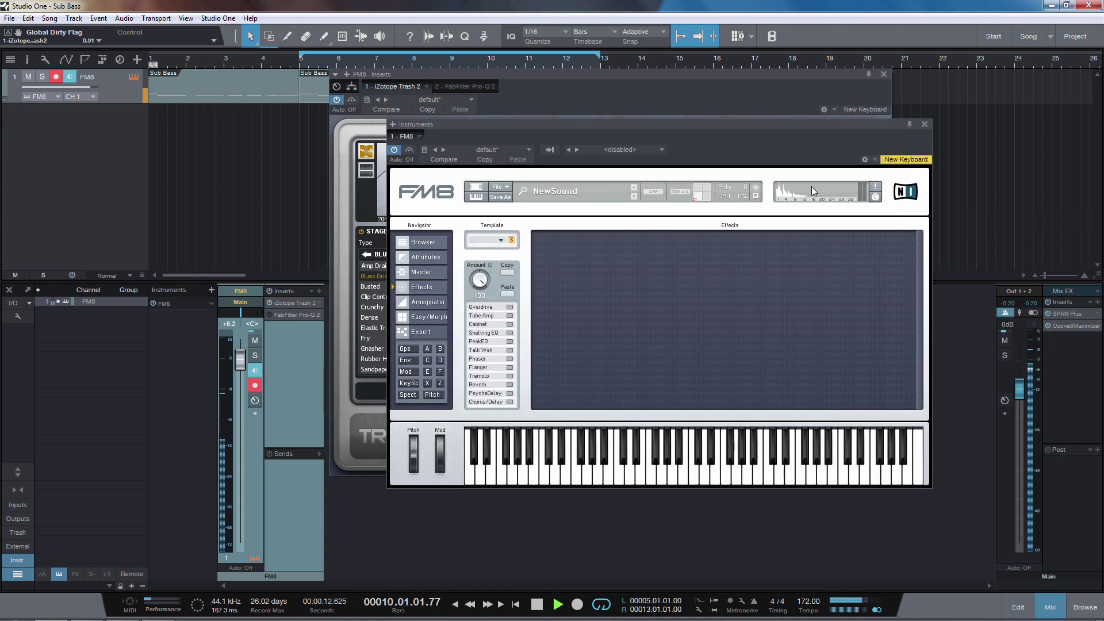
{"action": "left_click", "coordinate": [510, 307]}
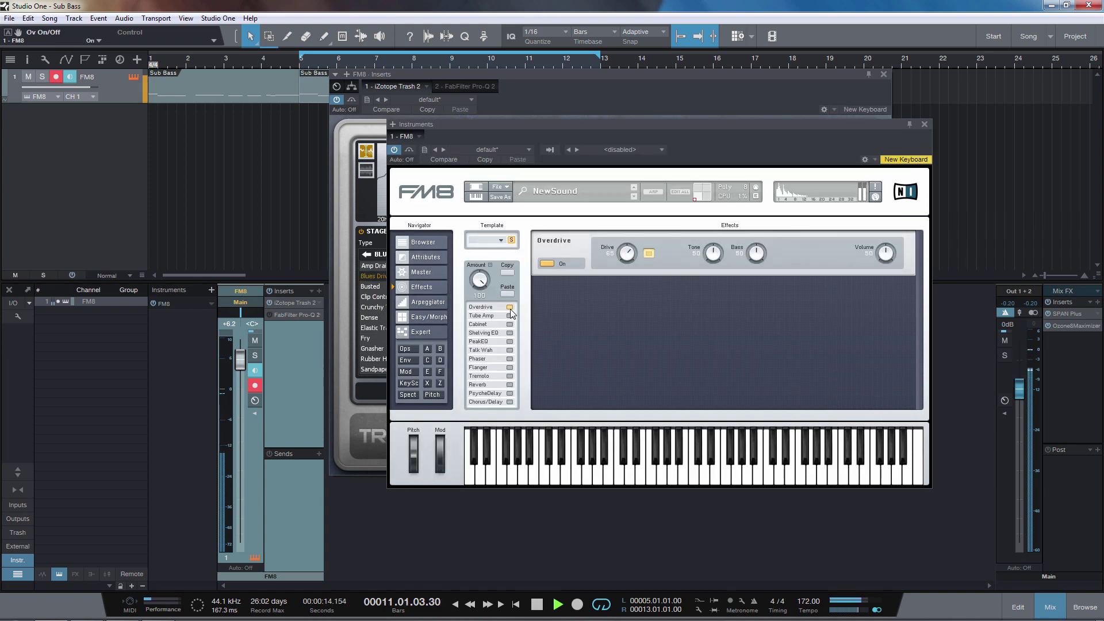
{"action": "left_click", "coordinate": [515, 118]}
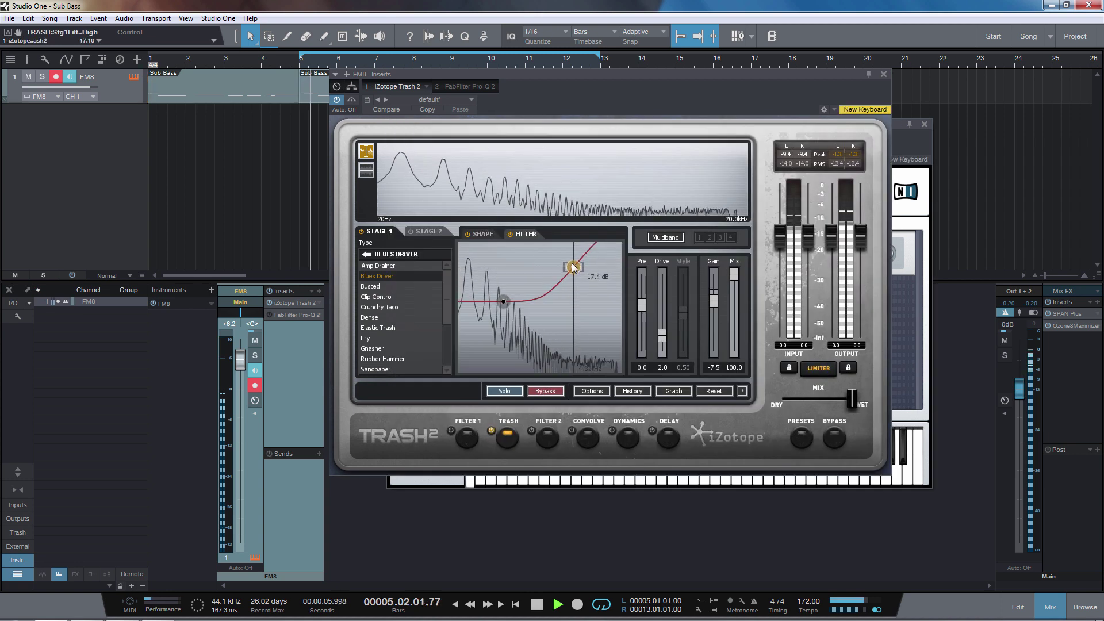
Step: Set the Stage 1 filter's high node to about 12.5 dB at 4.40 kHz and stop playback
{"action": "mouse_move", "coordinate": [573, 267]}
{"action": "left_mouse_down"}
{"action": "mouse_move", "coordinate": [559, 279]}
{"action": "mouse_move", "coordinate": [575, 282]}
{"action": "left_mouse_up"}
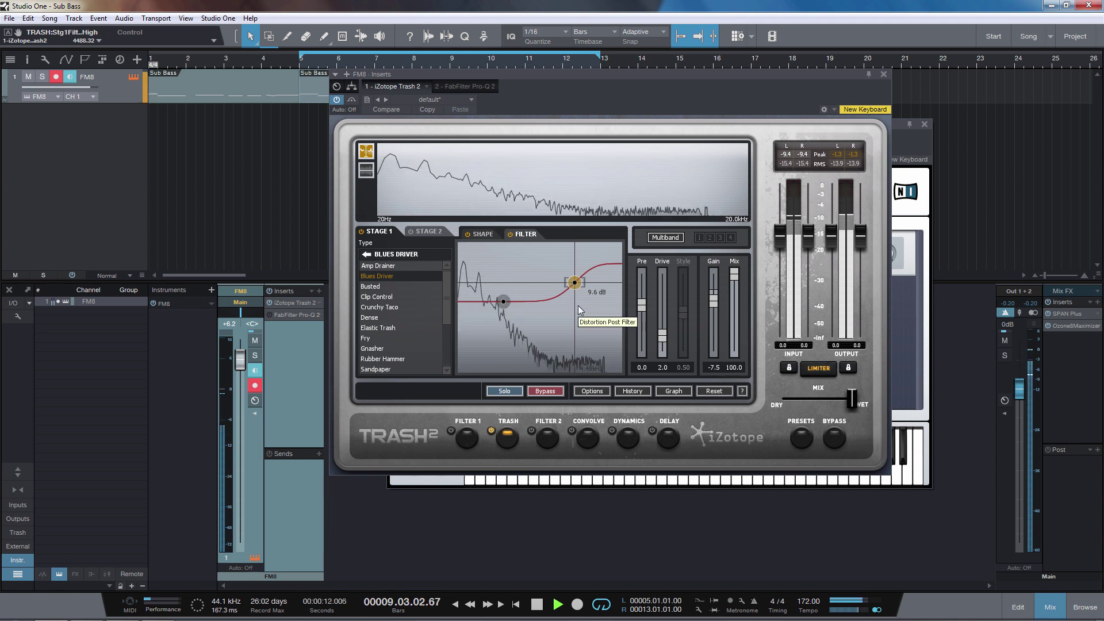
{"action": "left_click_drag", "start_coordinate": [574, 282], "coordinate": [577, 275]}
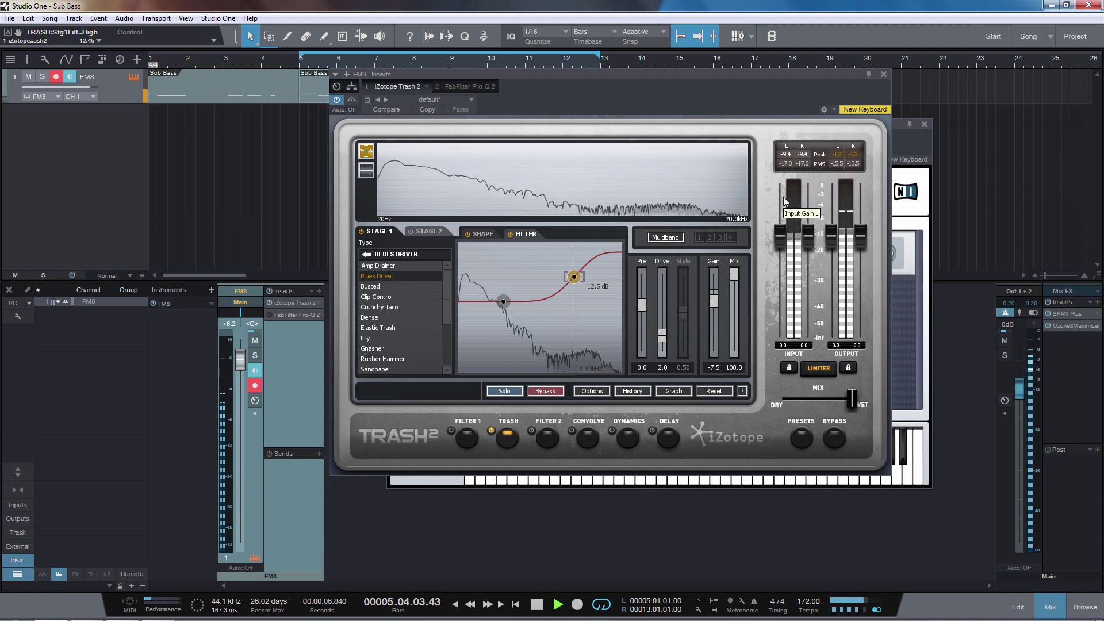
{"action": "key", "text": "space"}
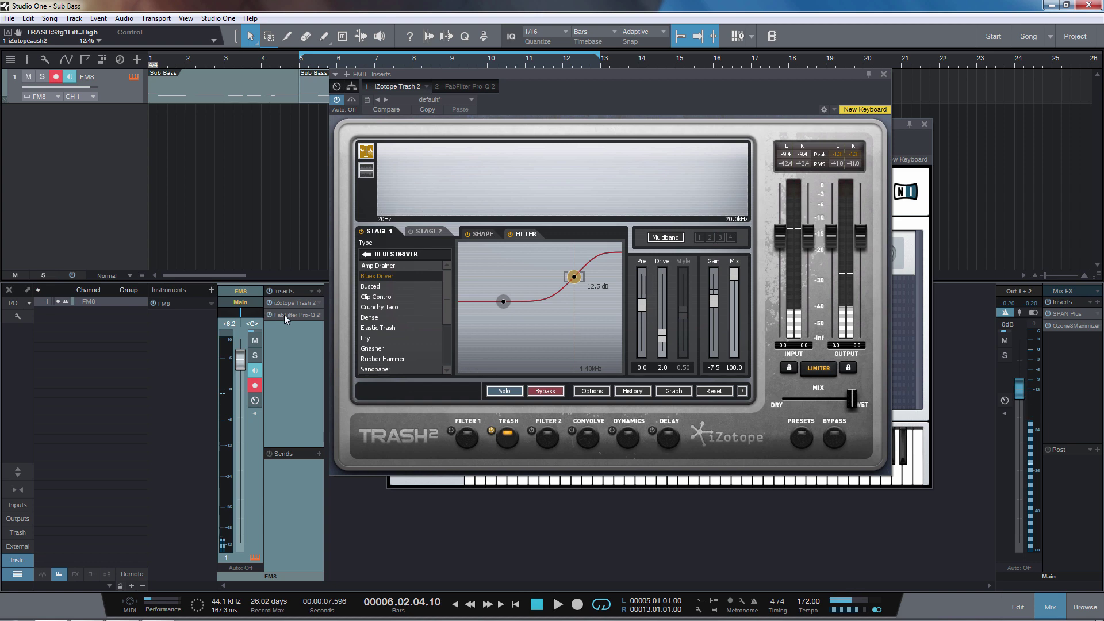
Step: Open FabFilter Pro-Q 2 on the FM8 channel beside SPAN Plus and play the bass to examine its spectrum
{"action": "left_click", "coordinate": [284, 314]}
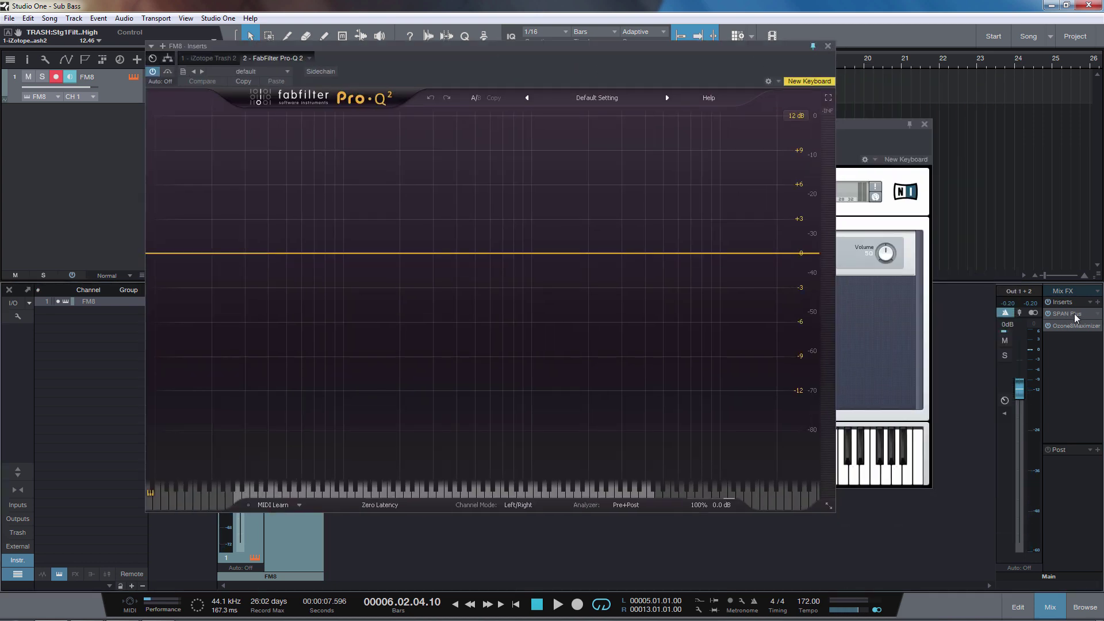
{"action": "left_click", "coordinate": [1084, 317]}
{"action": "left_click_drag", "start_coordinate": [784, 54], "coordinate": [745, 40]}
{"action": "key", "text": "space"}
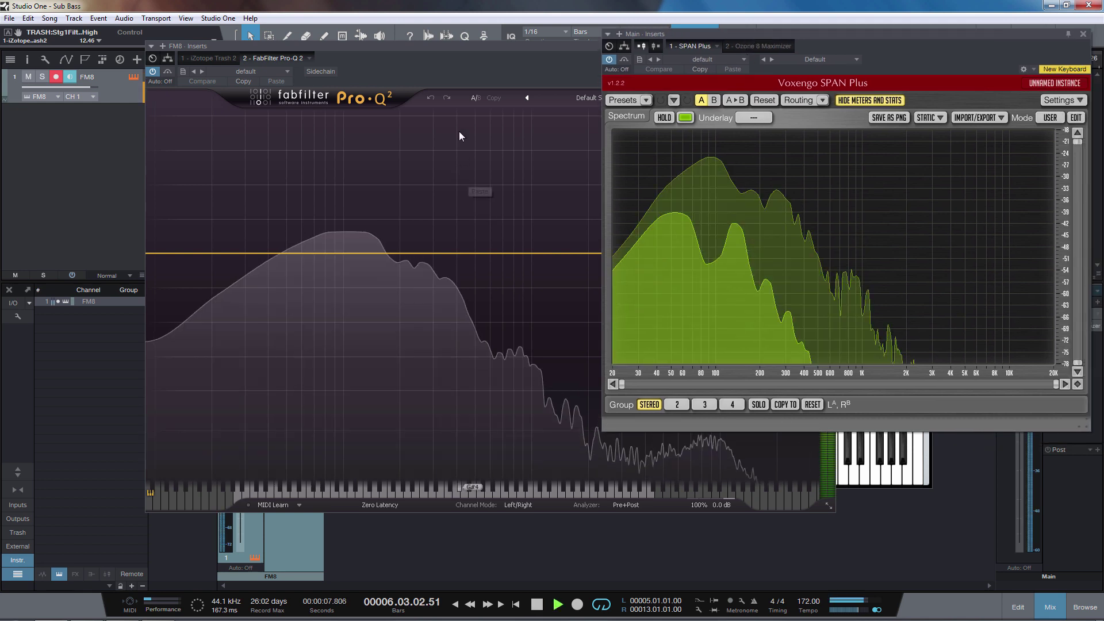
{"action": "left_click", "coordinate": [469, 50]}
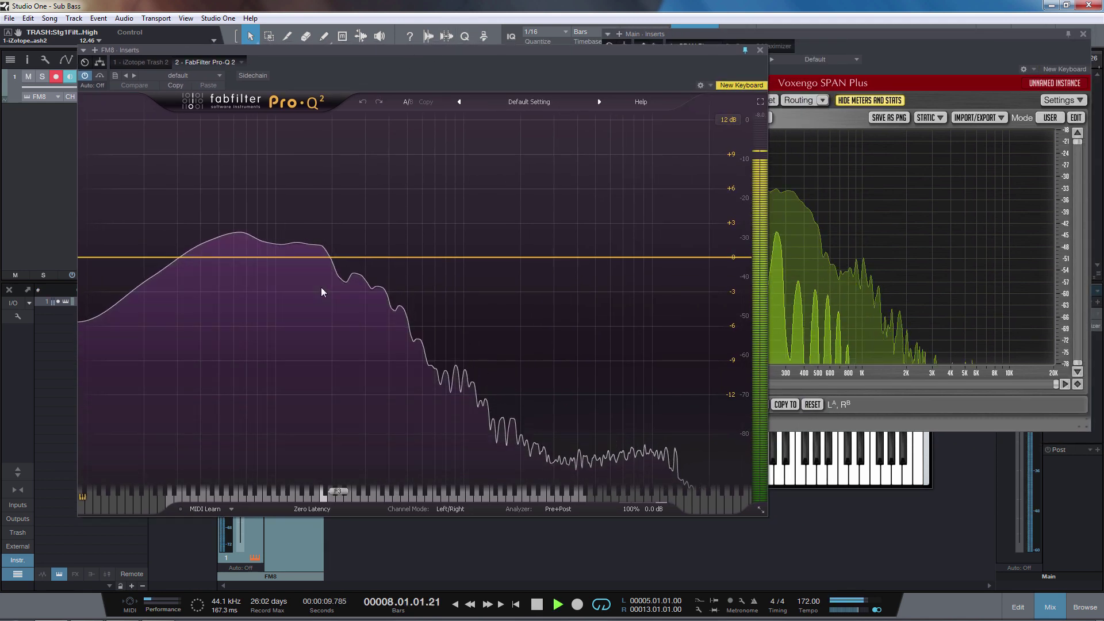
{"action": "key", "text": "space"}
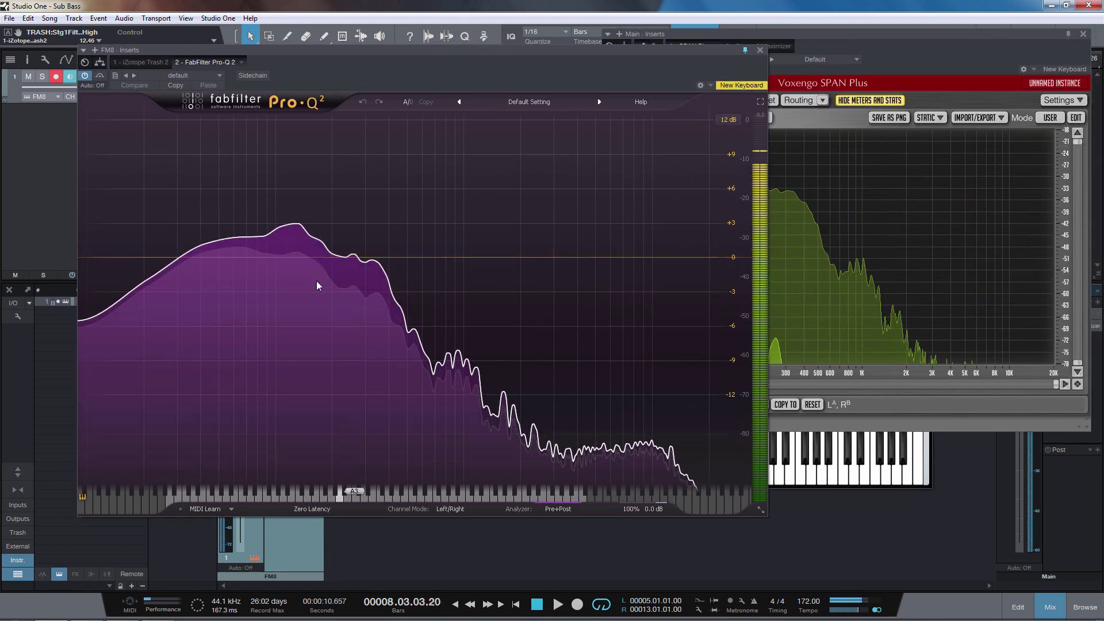
Step: Add a Bell band to the Pro-Q 2 curve and set its slope to 36 dB/oct
{"action": "double_click", "coordinate": [432, 263]}
{"action": "left_click", "coordinate": [329, 449]}
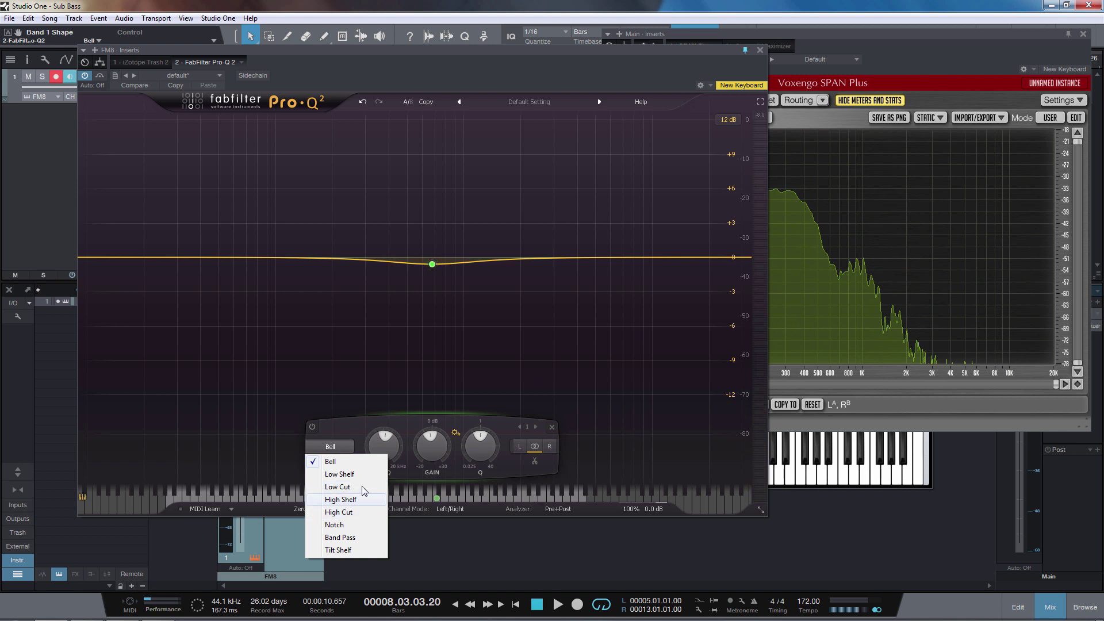
{"action": "left_click", "coordinate": [330, 461]}
{"action": "left_click", "coordinate": [330, 461]}
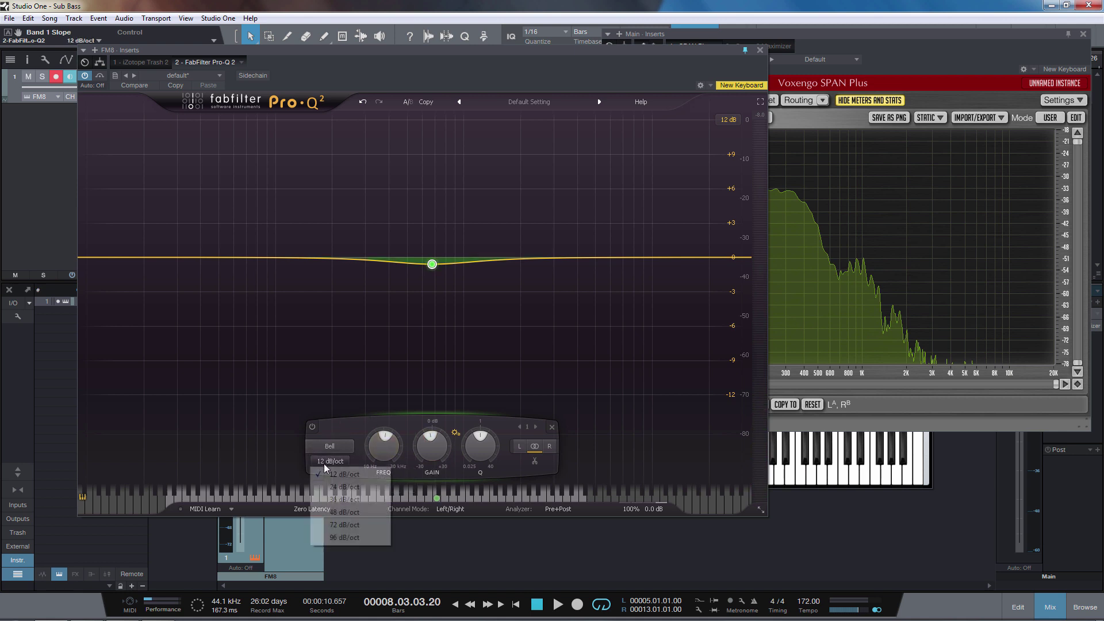
{"action": "left_click", "coordinate": [351, 500]}
Step: Cut the bell band by about 29.5 dB at 562.91 Hz and lower its Q to widen the cut
{"action": "left_click_drag", "start_coordinate": [431, 445], "coordinate": [471, 474]}
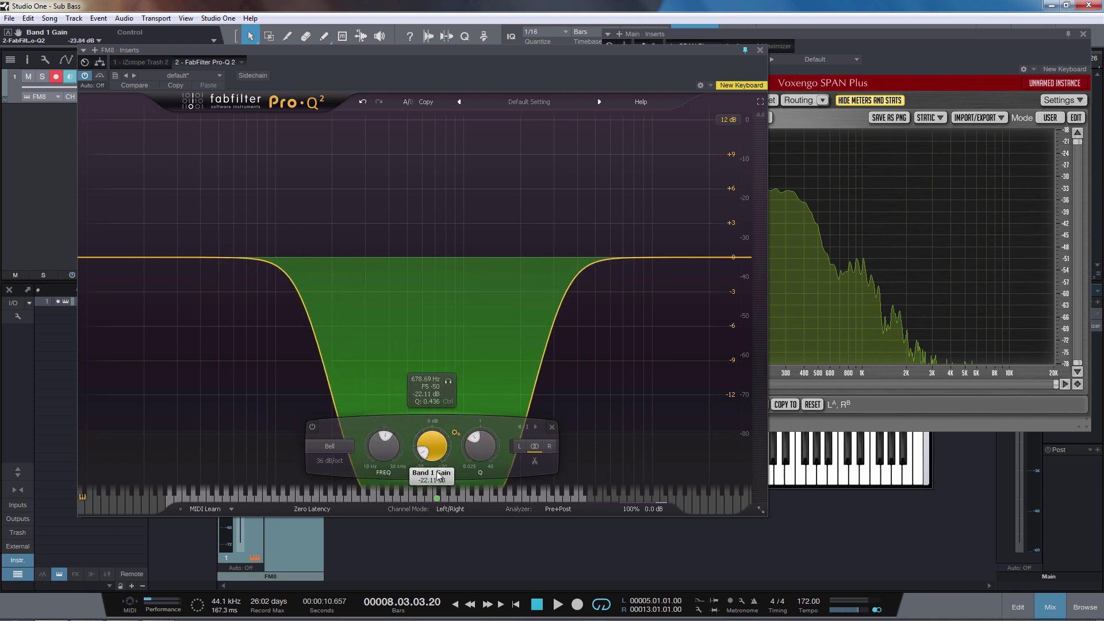
{"action": "left_click_drag", "start_coordinate": [381, 447], "coordinate": [375, 458]}
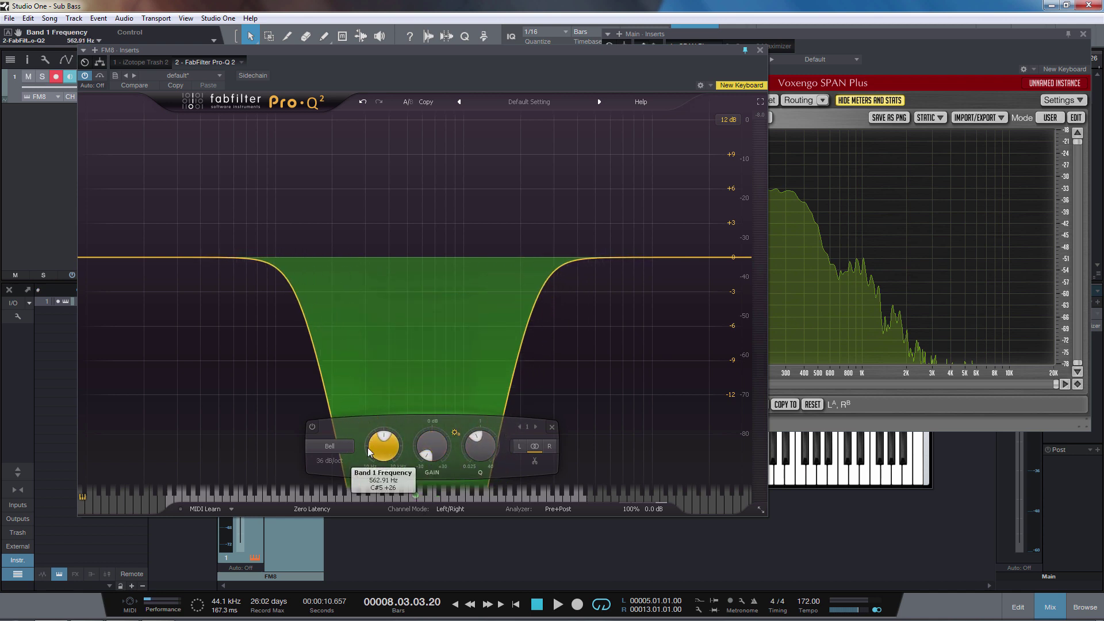
{"action": "left_click_drag", "start_coordinate": [478, 449], "coordinate": [479, 472]}
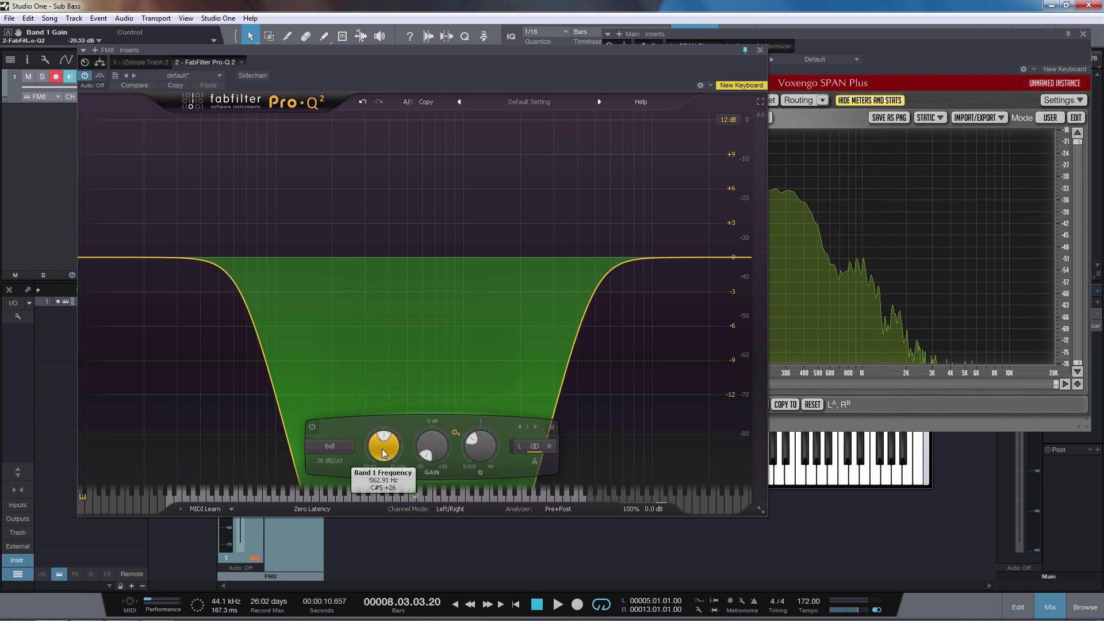
Step: Raise the Pro-Q 2 bell cut's frequency to 808.87 Hz and play the bass to check its spectrum in SPAN Plus
{"action": "left_click_drag", "start_coordinate": [384, 453], "coordinate": [393, 451]}
{"action": "key", "text": "space"}
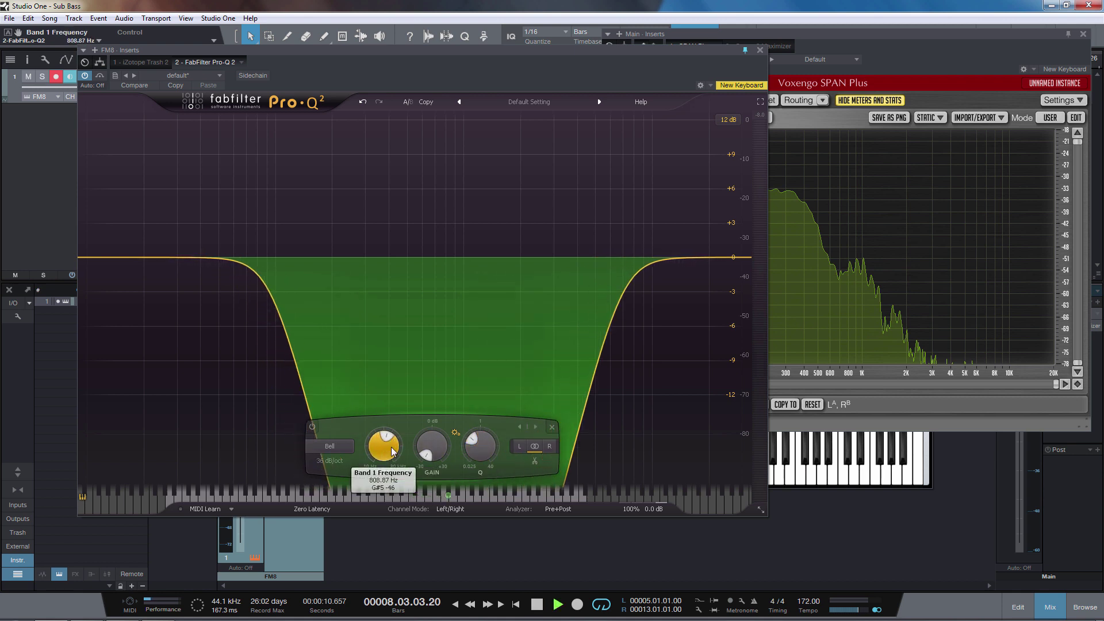
{"action": "left_click", "coordinate": [798, 298]}
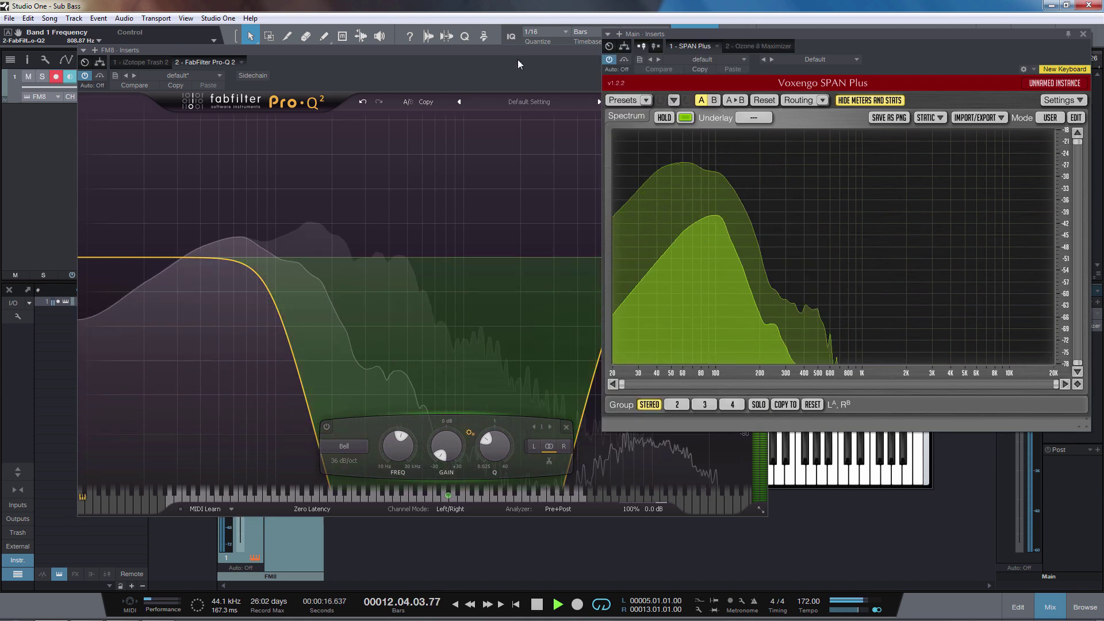
Step: Open Trash 2 beside Pro-Q 2, set the Stage 1 Drive to 2.8 and lower the FM8 channel volume to +2.1 dB
{"action": "left_click_drag", "start_coordinate": [517, 60], "coordinate": [766, 60]}
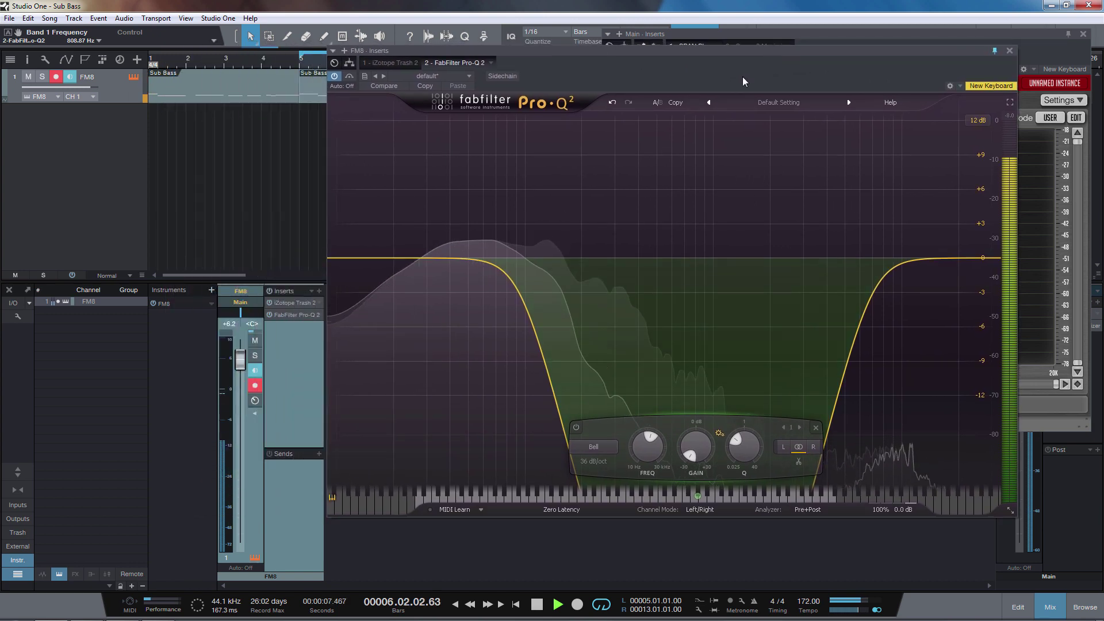
{"action": "left_click", "coordinate": [299, 303]}
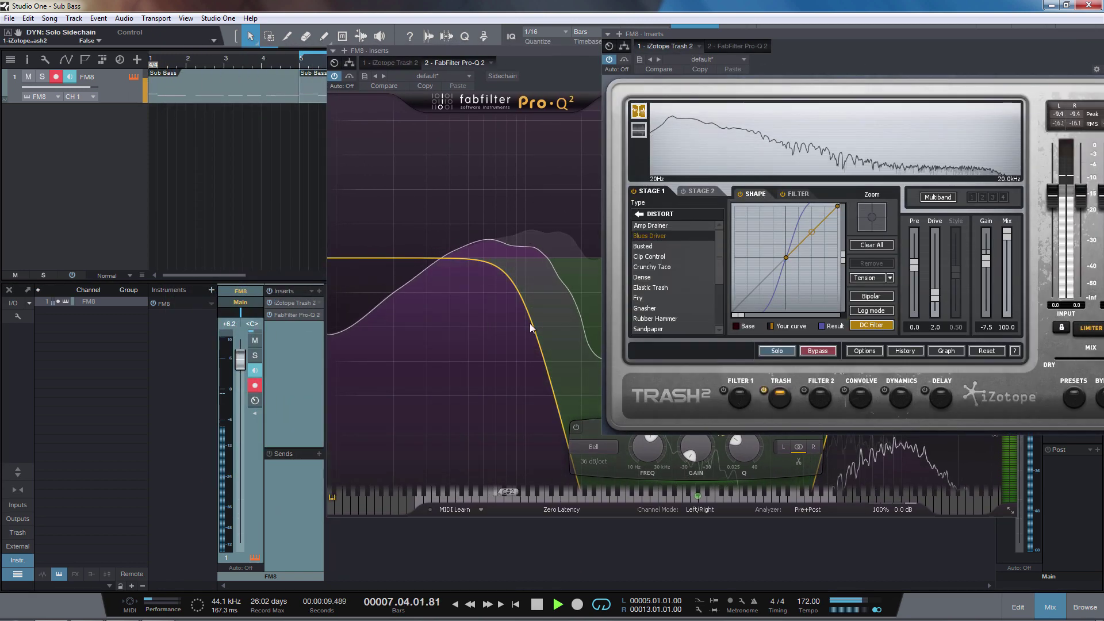
{"action": "left_click_drag", "start_coordinate": [934, 295], "coordinate": [934, 281]}
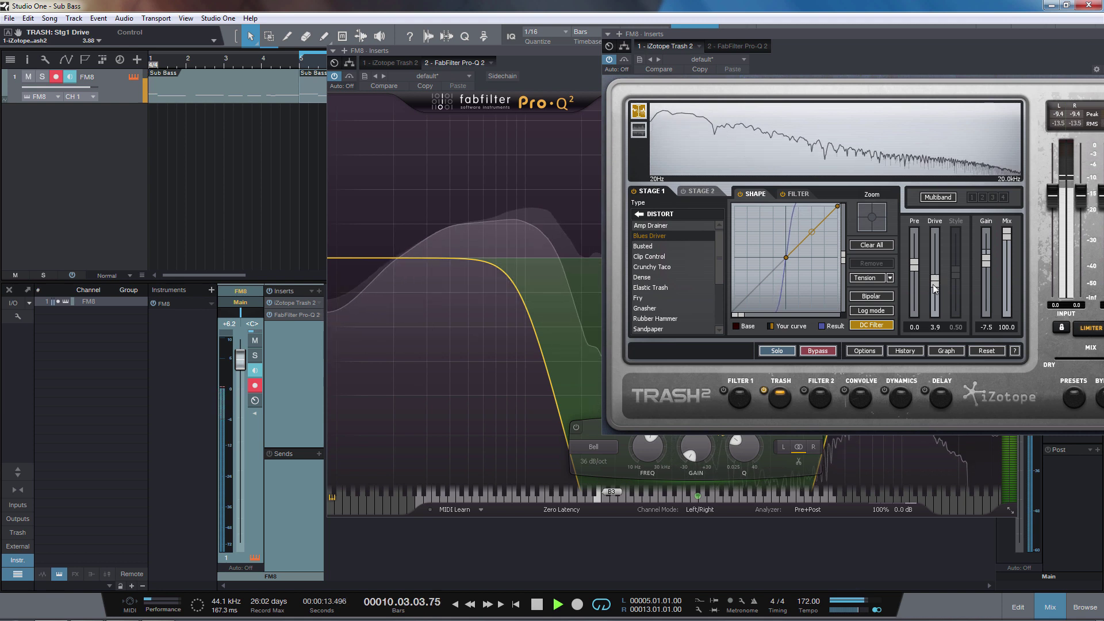
{"action": "left_click_drag", "start_coordinate": [241, 369], "coordinate": [238, 390]}
{"action": "mouse_move", "coordinate": [936, 284]}
{"action": "left_mouse_down"}
{"action": "mouse_move", "coordinate": [937, 269]}
{"action": "mouse_move", "coordinate": [935, 287]}
{"action": "left_mouse_up"}
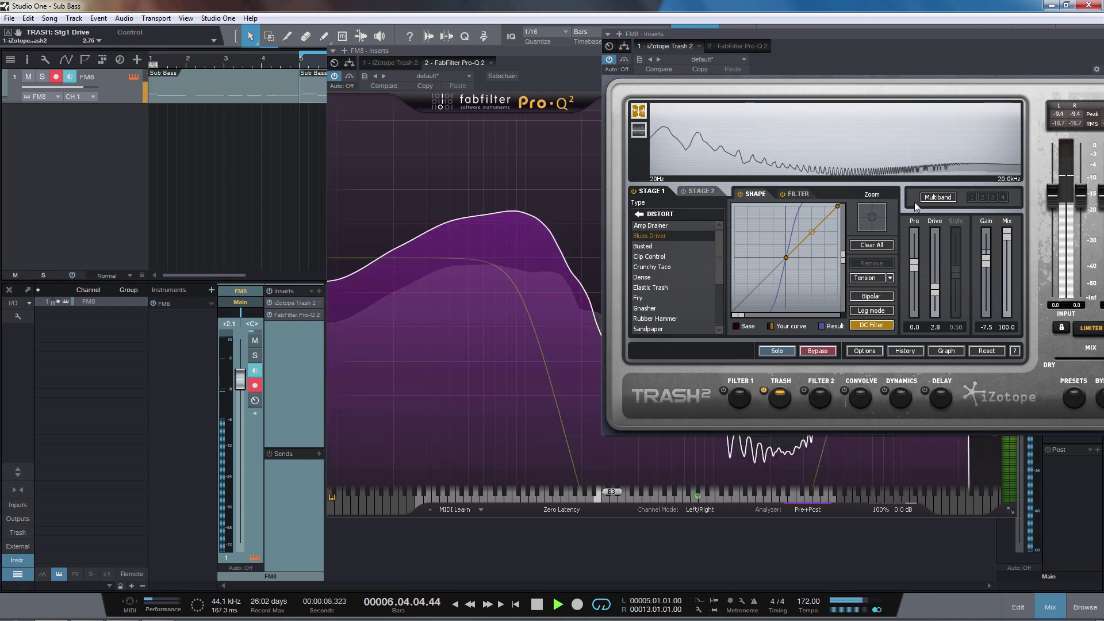
Step: Audition the Stage 1 Distort types Dense, Squealer, Tarnish and Elastic Trash while the bass plays
{"action": "left_click_drag", "start_coordinate": [891, 47], "coordinate": [696, 68]}
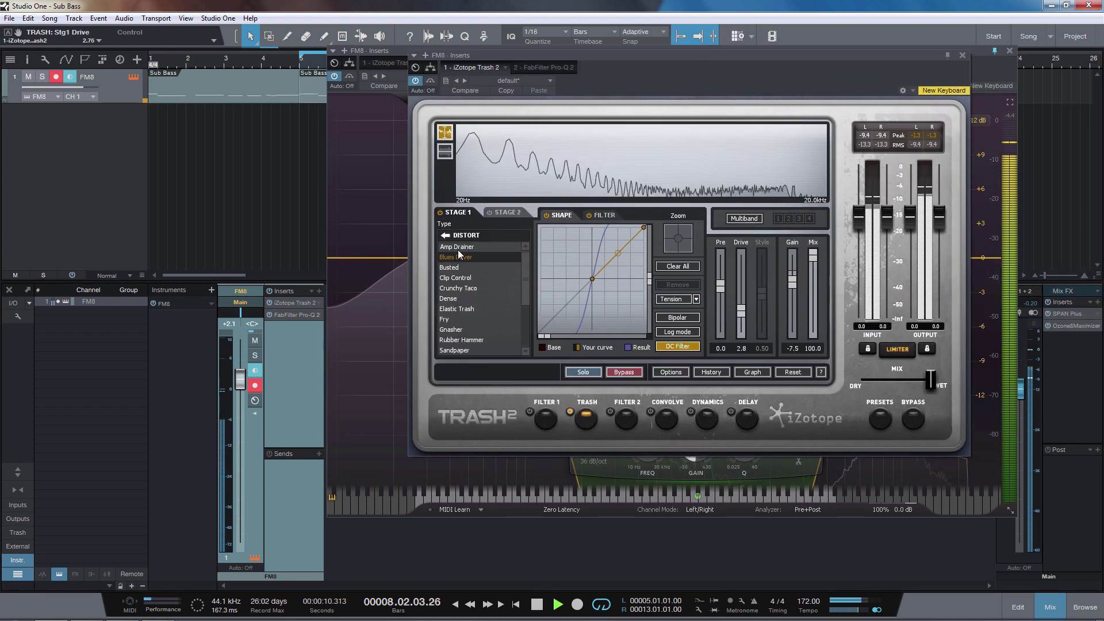
{"action": "left_click", "coordinate": [458, 248]}
{"action": "left_click", "coordinate": [473, 277]}
{"action": "left_click", "coordinate": [477, 298]}
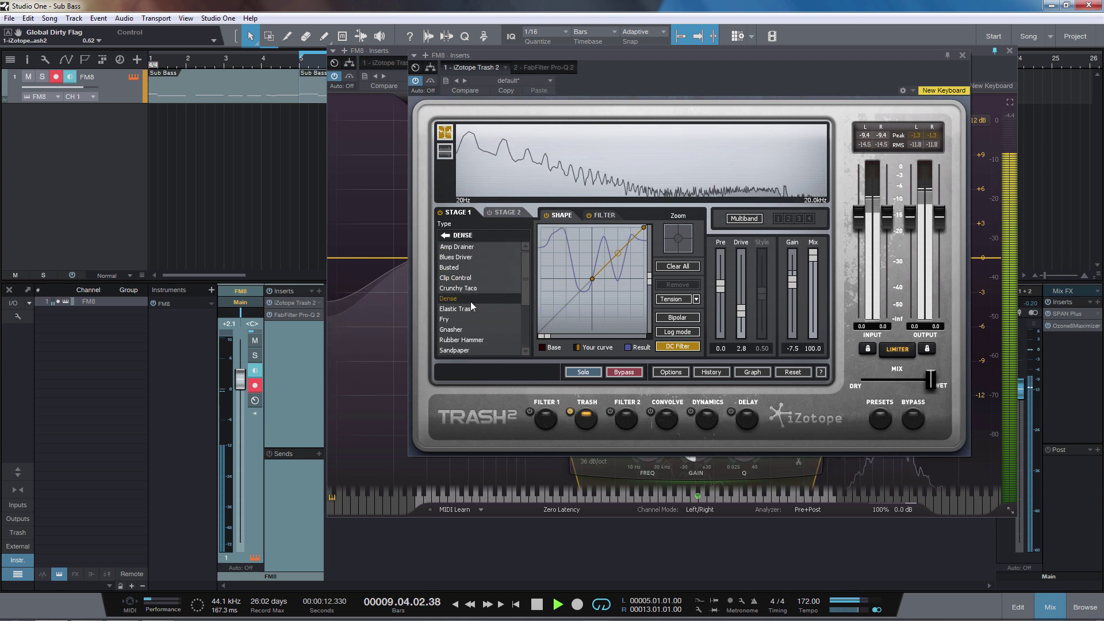
{"action": "left_click_drag", "start_coordinate": [525, 299], "coordinate": [525, 333]}
{"action": "left_click", "coordinate": [485, 319]}
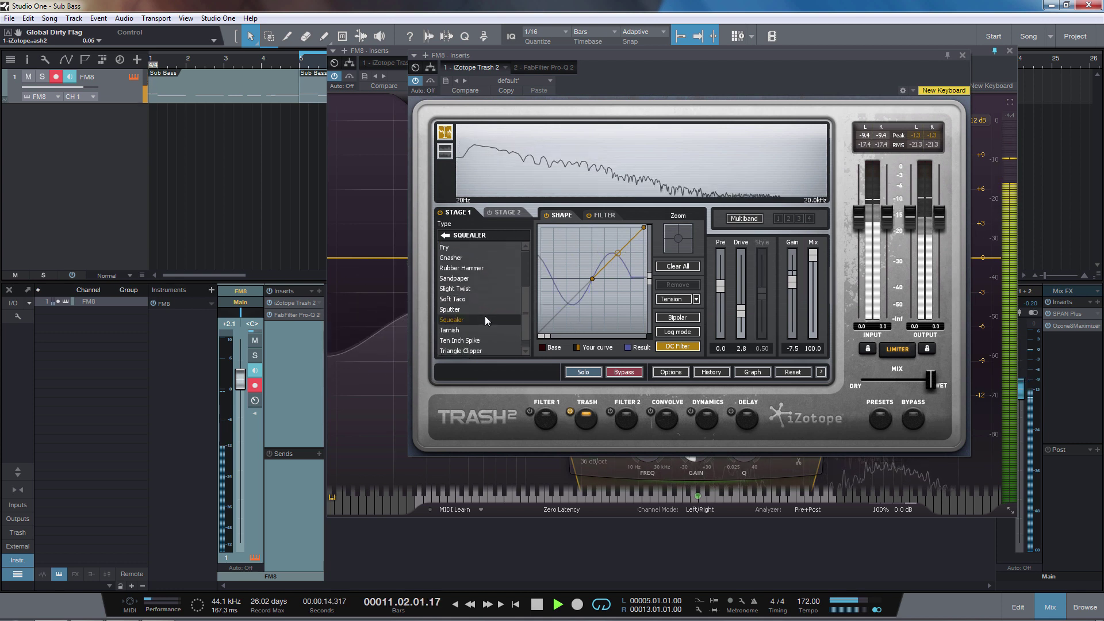
{"action": "scroll", "coordinate": [509, 297], "scroll_direction": "up", "scroll_amount": 2}
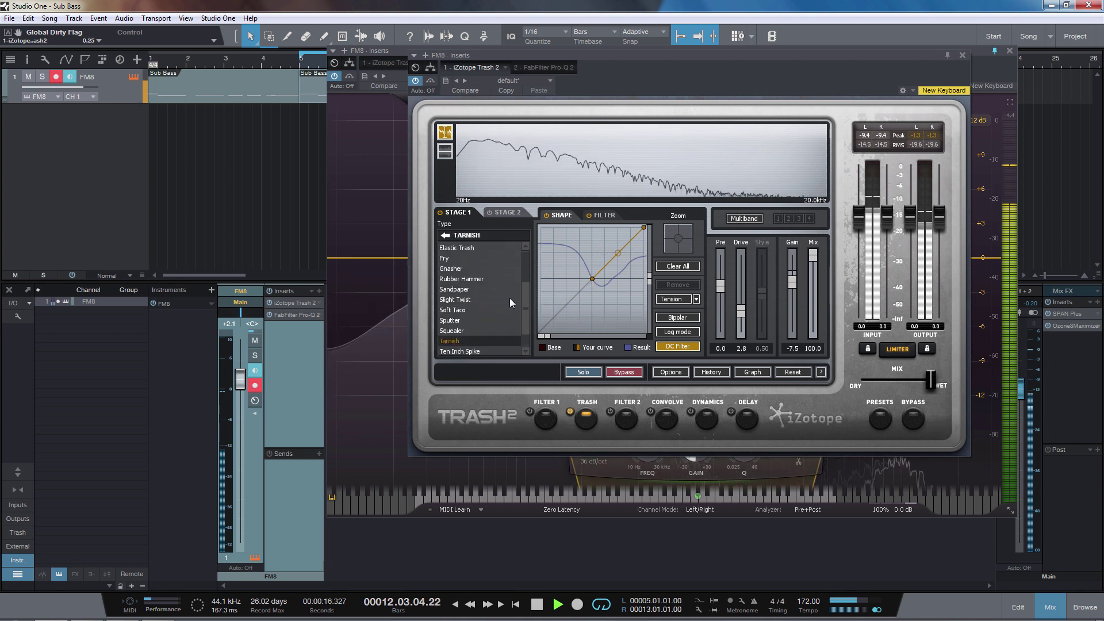
{"action": "left_click", "coordinate": [468, 257]}
Step: Try the Faulty types Radio Contact and Faulty Transistor in Stage 1 with the Drive at 2.9
{"action": "left_click", "coordinate": [445, 235]}
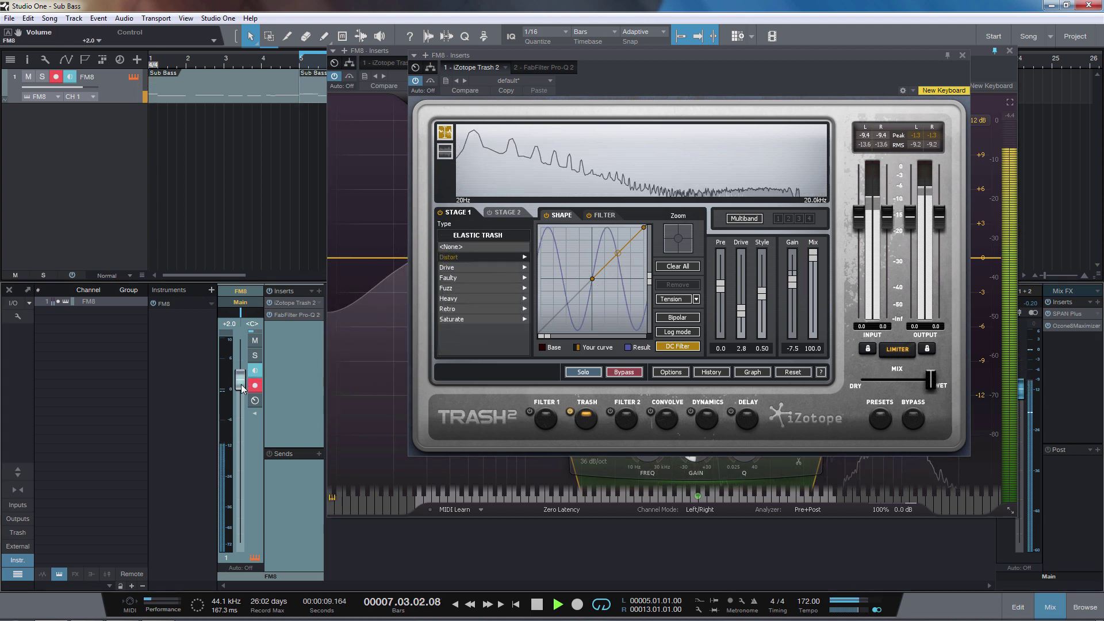
{"action": "left_click", "coordinate": [448, 309]}
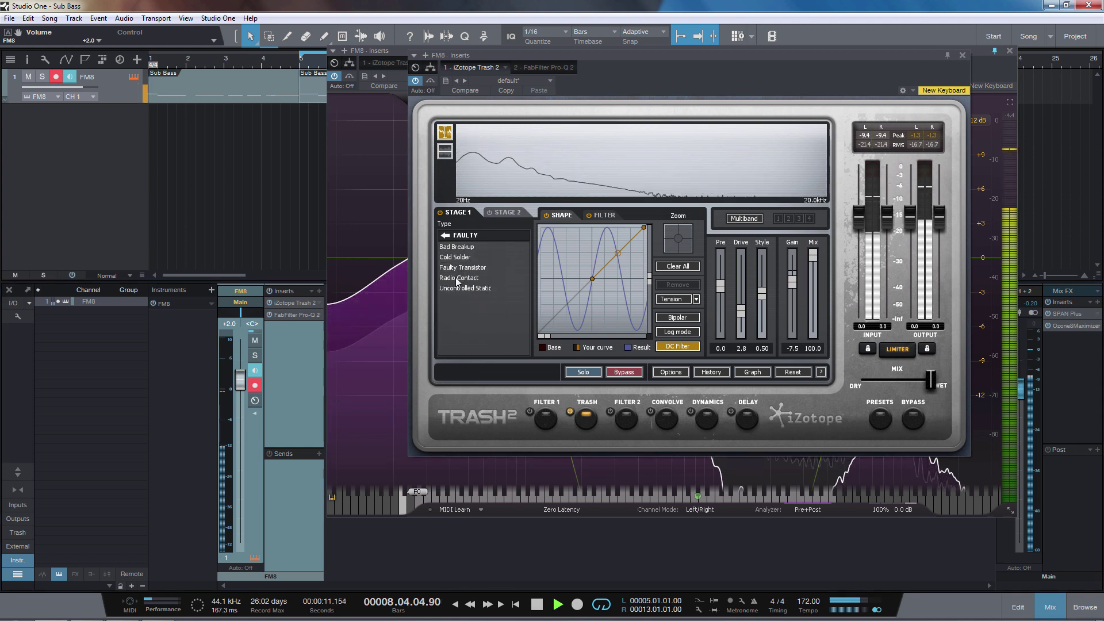
{"action": "left_click", "coordinate": [458, 278]}
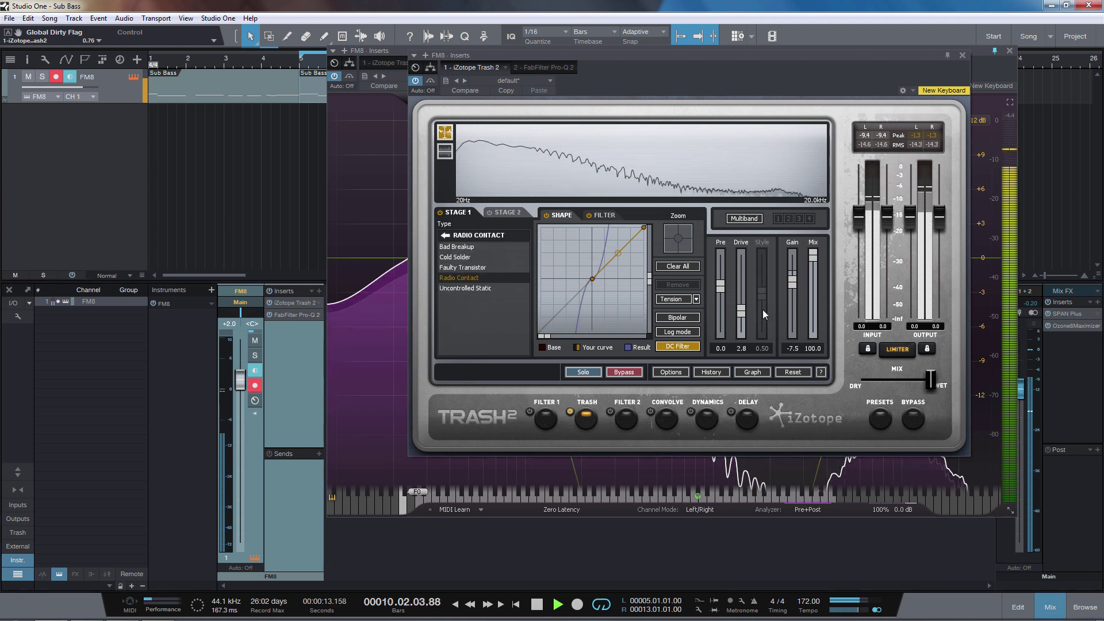
{"action": "mouse_move", "coordinate": [745, 309]}
{"action": "left_mouse_down"}
{"action": "mouse_move", "coordinate": [744, 285]}
{"action": "mouse_move", "coordinate": [743, 309]}
{"action": "left_mouse_up"}
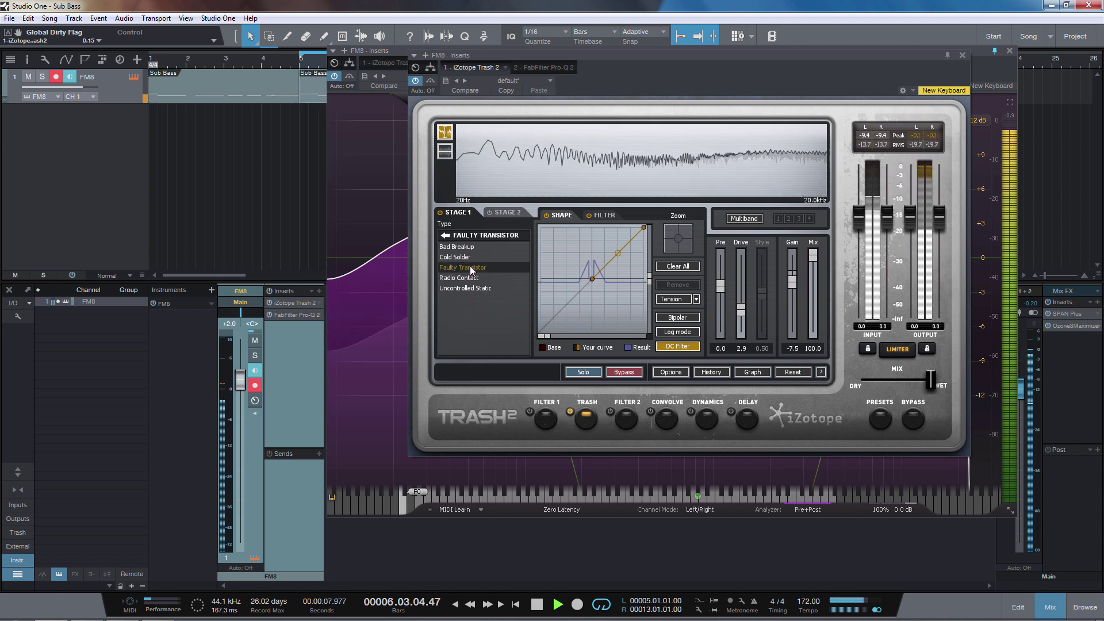
Step: Try the Fuzz type Positive in Stage 1 at Drive 4.6 and 2.5, with the FM8 channel volume lowered to -0.3 dB
{"action": "left_click", "coordinate": [445, 236]}
{"action": "left_click", "coordinate": [464, 285]}
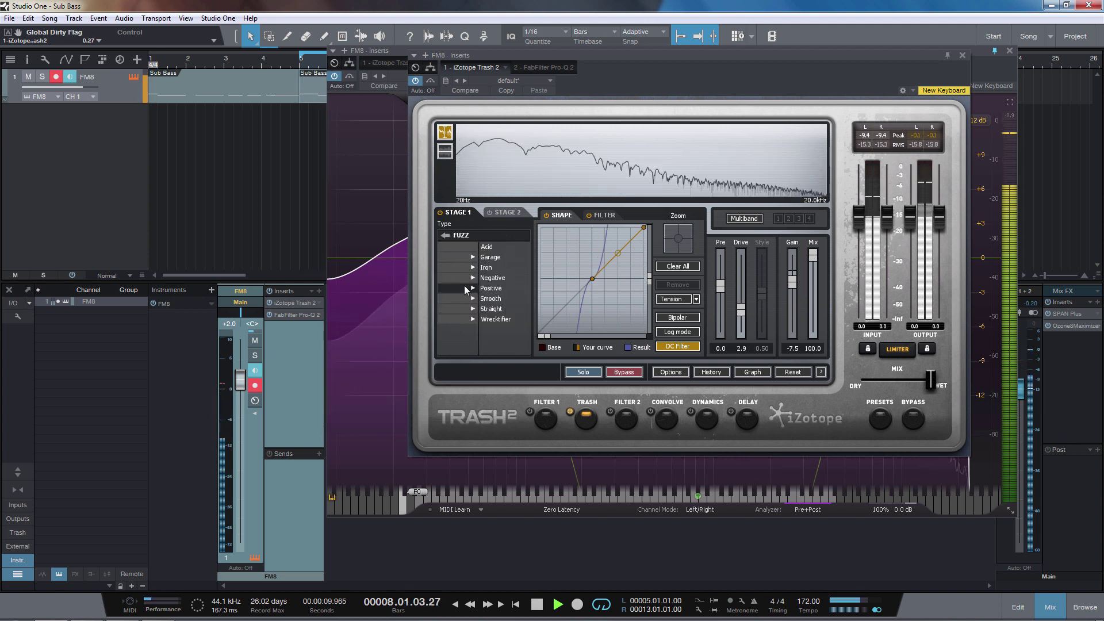
{"action": "left_click", "coordinate": [465, 282]}
{"action": "left_click", "coordinate": [456, 288]}
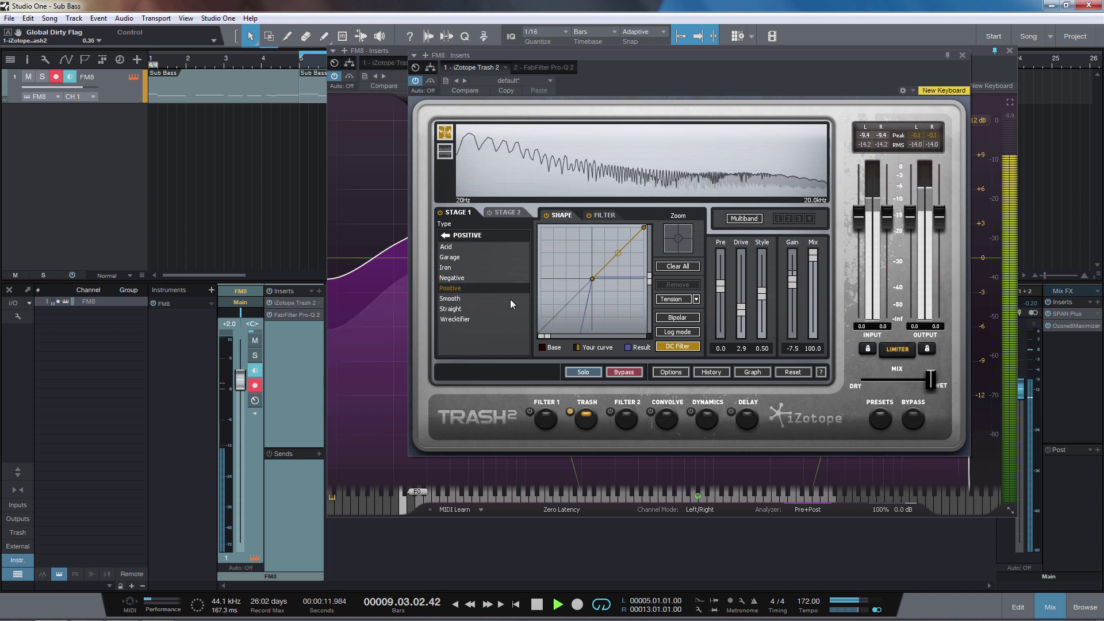
{"action": "left_click_drag", "start_coordinate": [740, 311], "coordinate": [741, 302]}
{"action": "left_click_drag", "start_coordinate": [240, 381], "coordinate": [240, 392]}
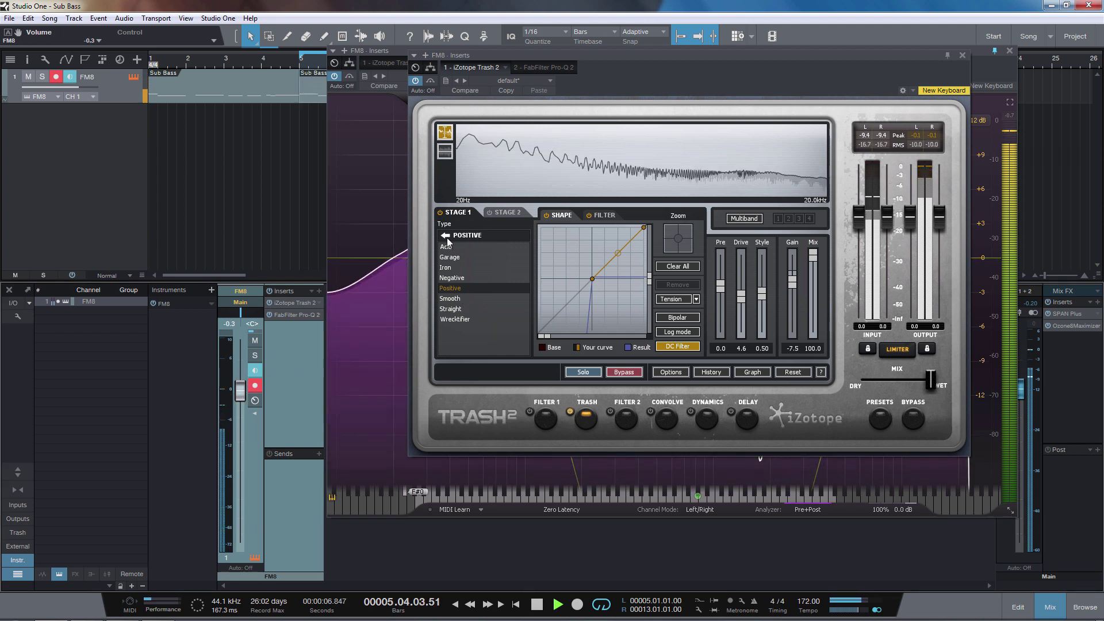
{"action": "left_click_drag", "start_coordinate": [743, 305], "coordinate": [744, 315]}
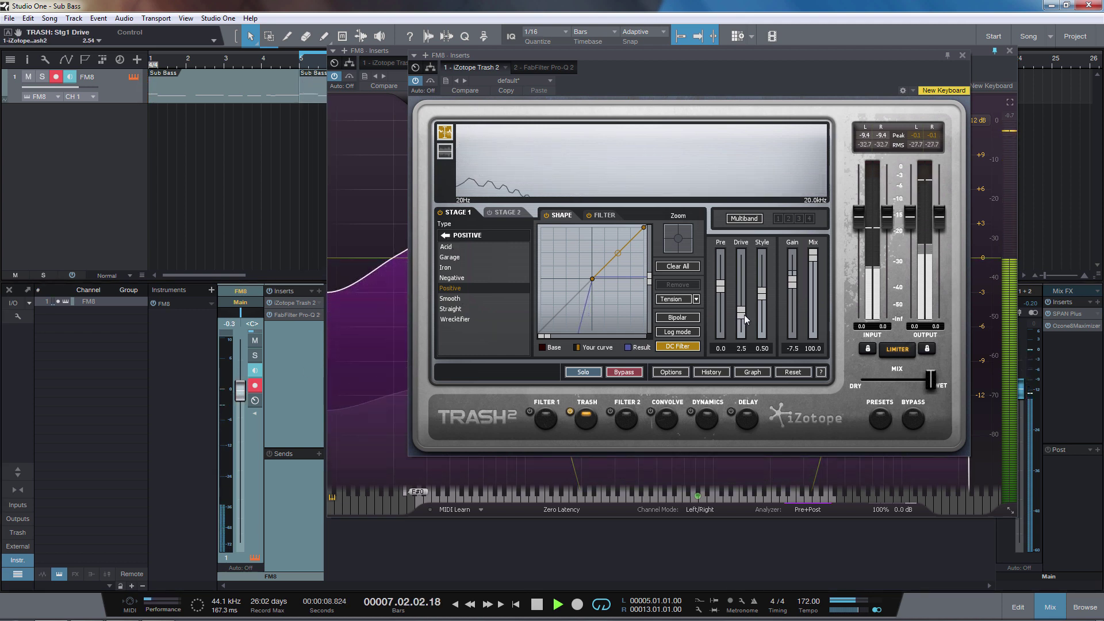
Step: Try the Hot Tin Roof and Busted types in Stage 1, raising the Drive to 8.0 for Busted
{"action": "left_click", "coordinate": [445, 236]}
{"action": "left_click", "coordinate": [474, 287]}
{"action": "left_click", "coordinate": [456, 298]}
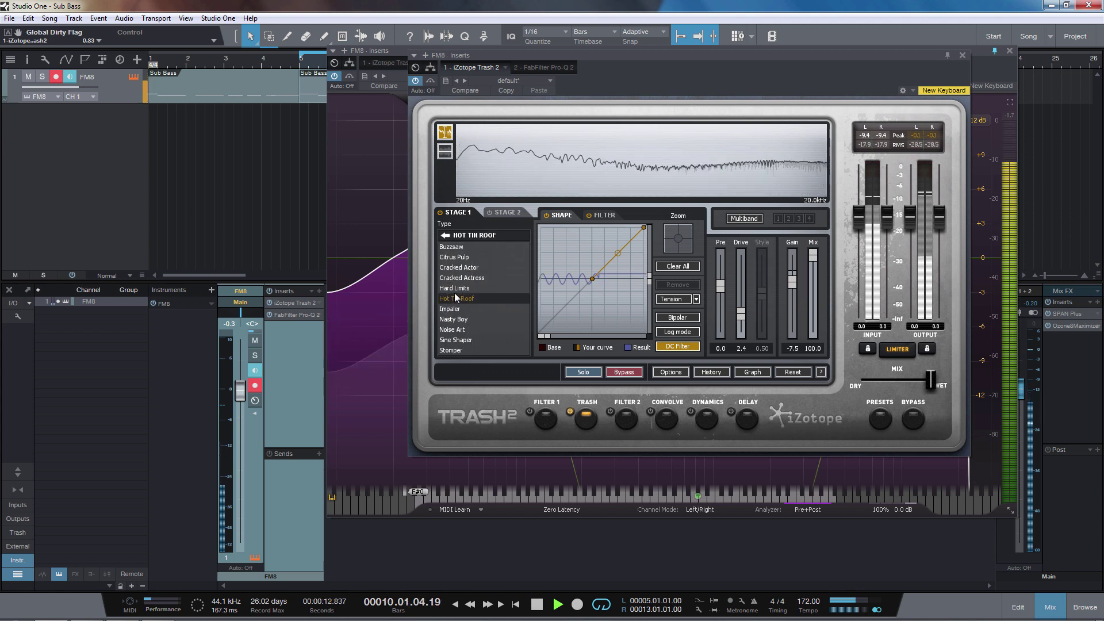
{"action": "left_click", "coordinate": [448, 235]}
{"action": "left_click", "coordinate": [466, 259]}
{"action": "left_click", "coordinate": [469, 267]}
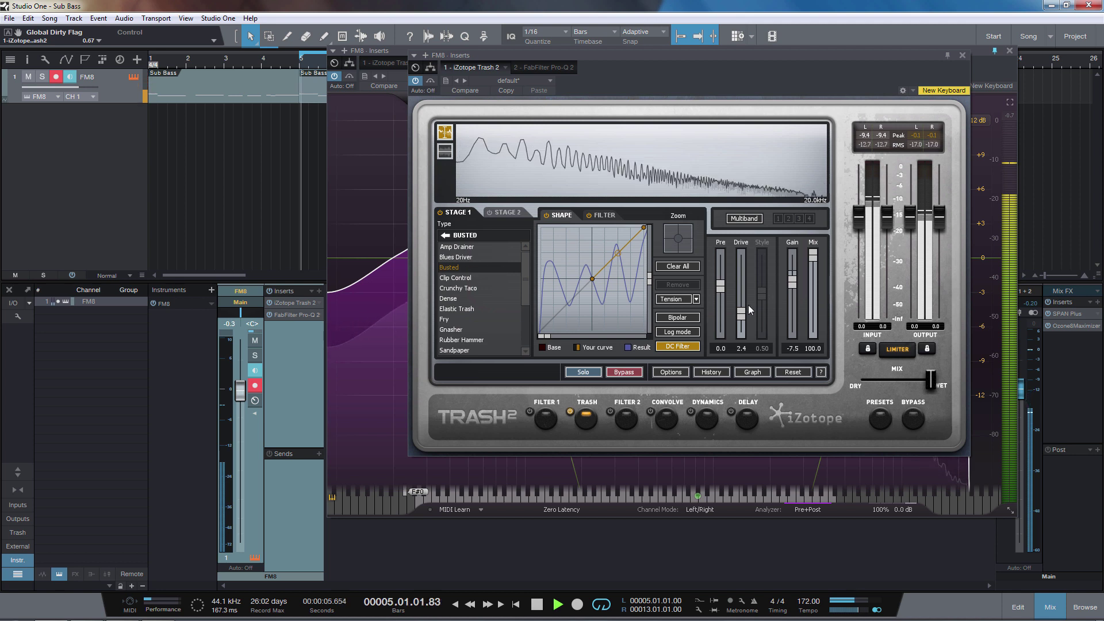
{"action": "left_click_drag", "start_coordinate": [742, 313], "coordinate": [737, 298]}
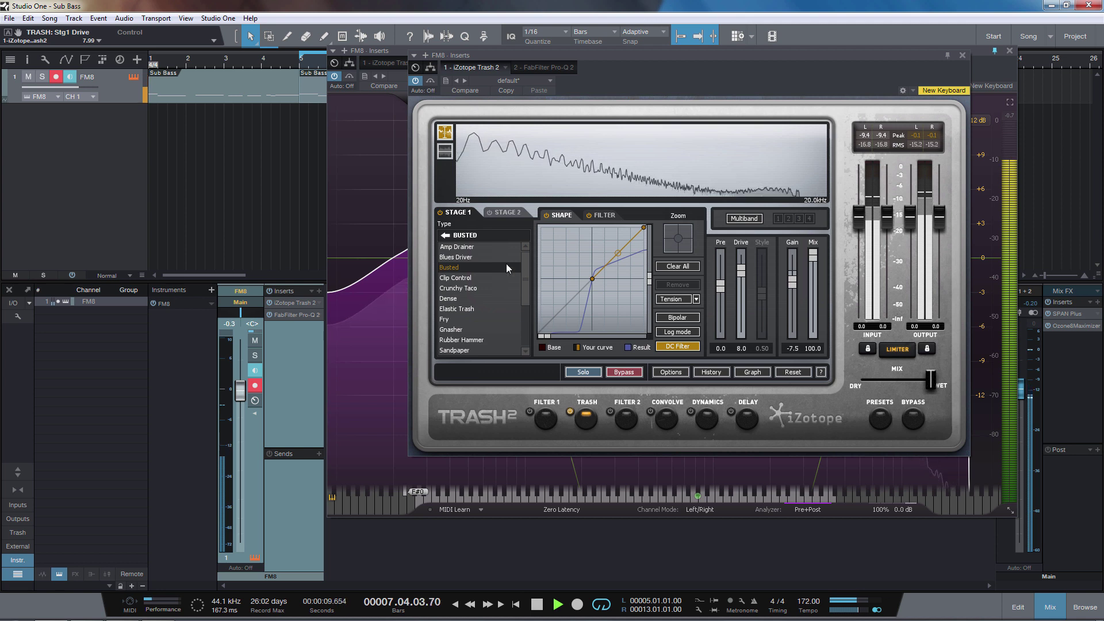
Step: Set the Stage 1 distortion type to Blues Driver with the Drive at 3.0 and stop playback
{"action": "left_click", "coordinate": [470, 257]}
{"action": "left_click_drag", "start_coordinate": [740, 269], "coordinate": [744, 310]}
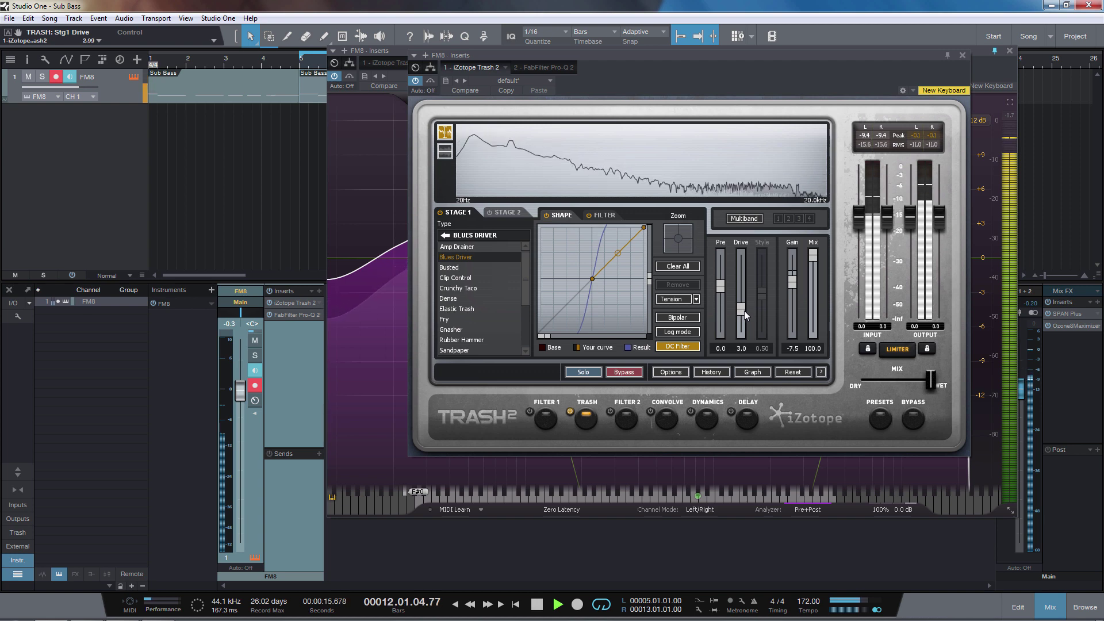
{"action": "key", "text": "space"}
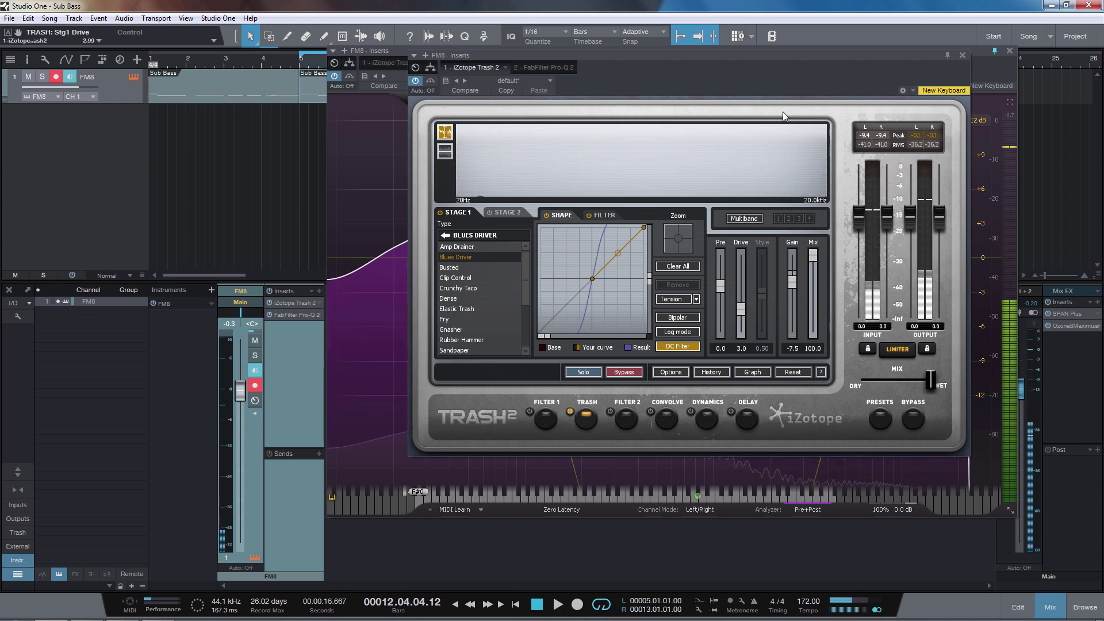
Step: Close the Trash 2 window and open FM8 on its Expert operator overview, playing the bass briefly
{"action": "left_click_drag", "start_coordinate": [781, 56], "coordinate": [594, 62]}
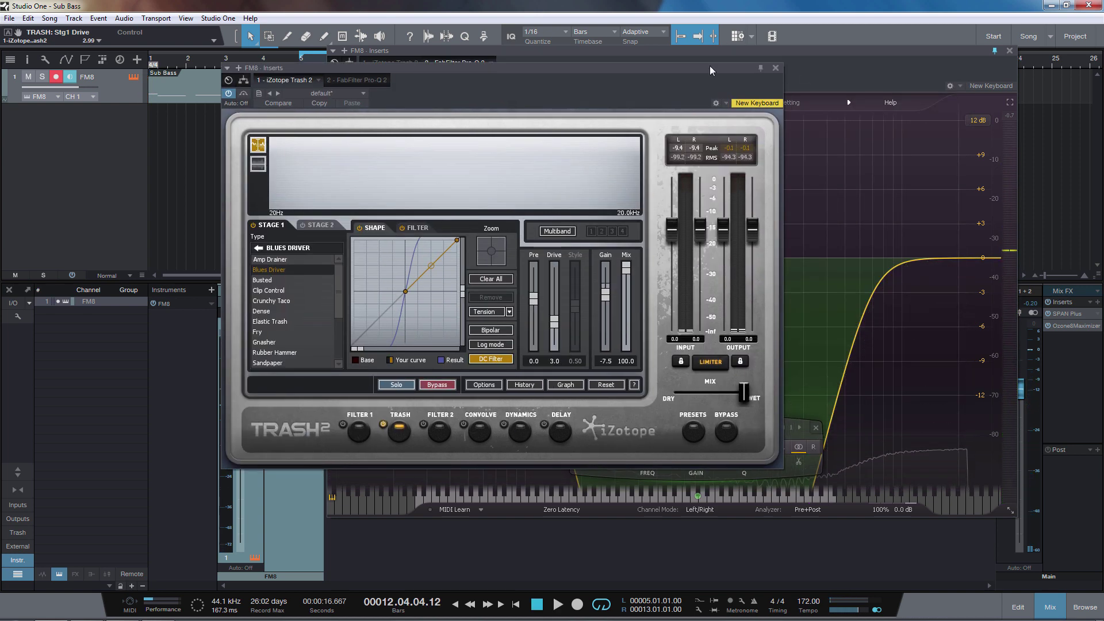
{"action": "left_click_drag", "start_coordinate": [710, 65], "coordinate": [587, 98]}
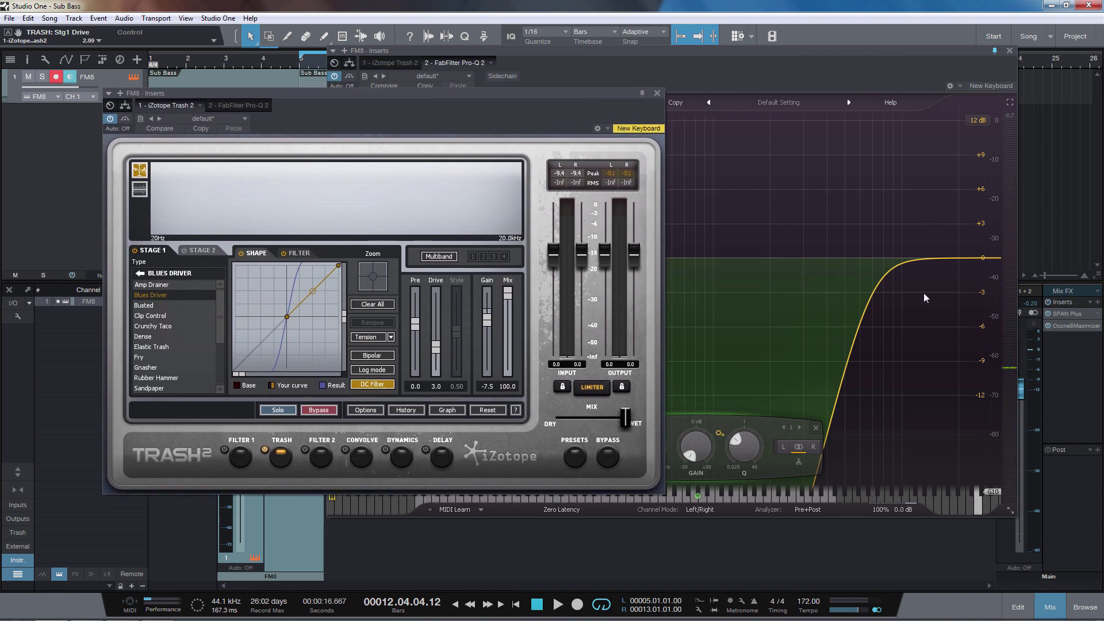
{"action": "left_click", "coordinate": [656, 93]}
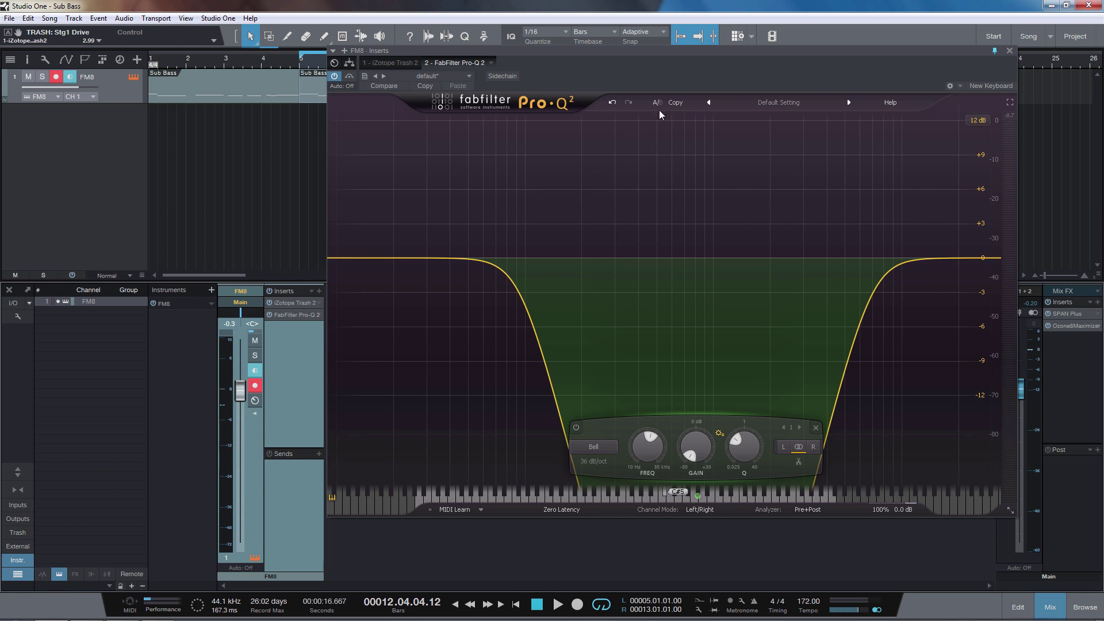
{"action": "key", "text": "F11"}
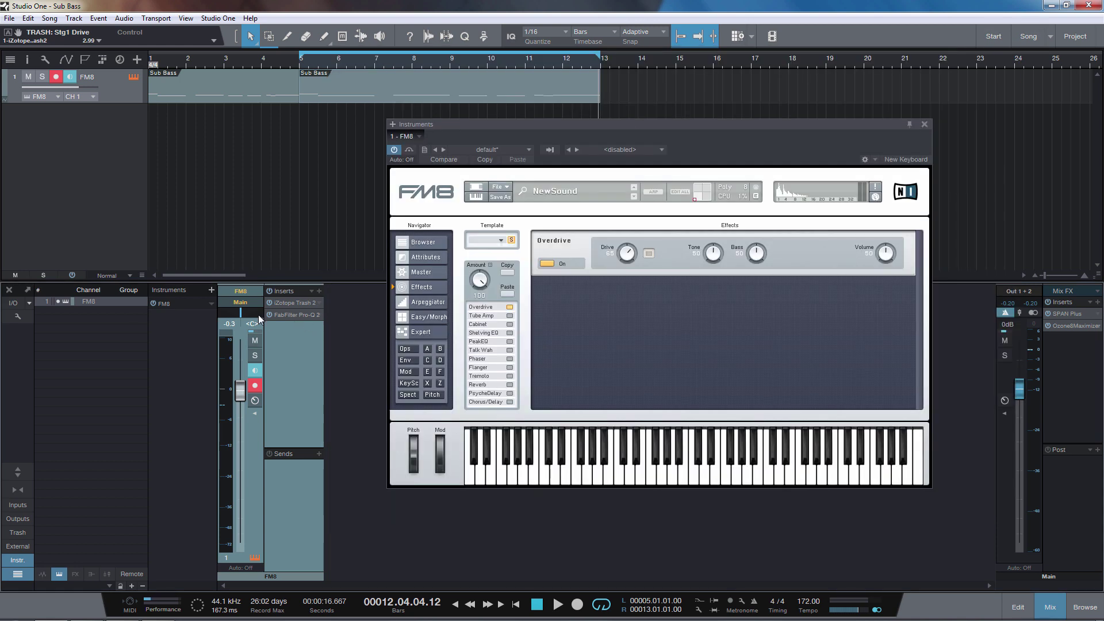
{"action": "key", "text": "space"}
{"action": "left_click_drag", "start_coordinate": [642, 136], "coordinate": [523, 103]}
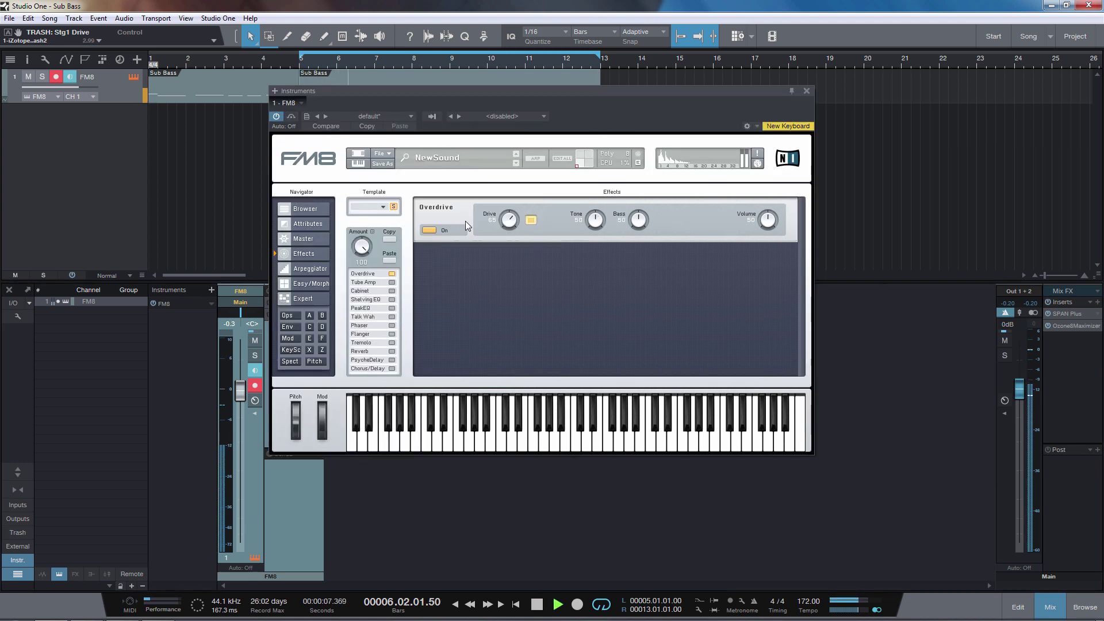
{"action": "left_click", "coordinate": [303, 299]}
{"action": "key", "text": "space"}
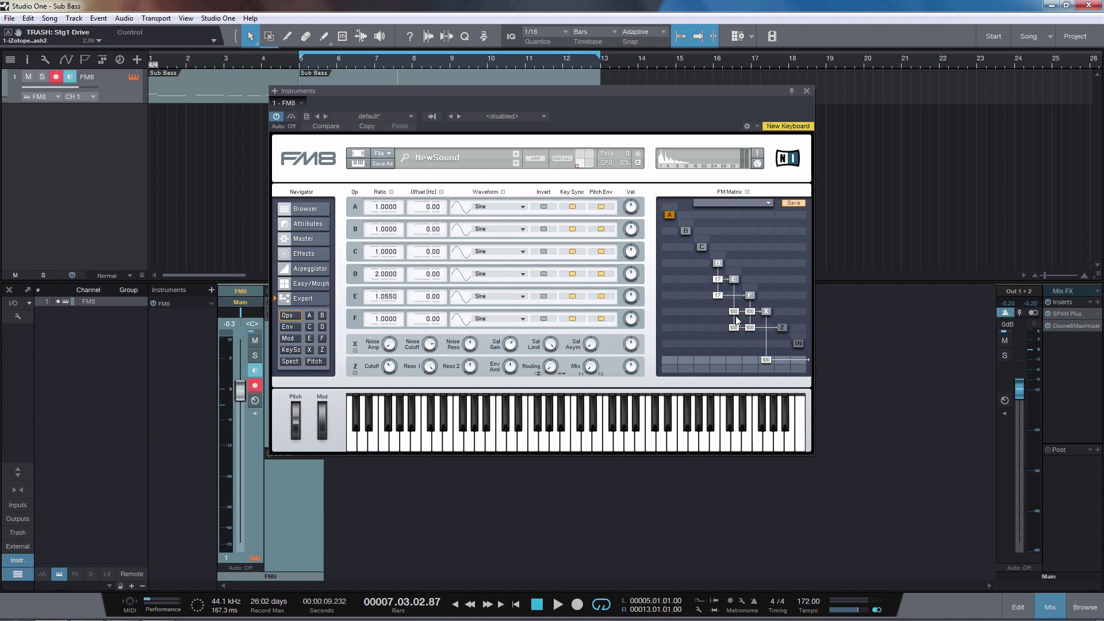
Step: Route operator C to the output at 100 with operator B modulating it at 83, and set C's waveform to 8th Formant
{"action": "left_click_drag", "start_coordinate": [705, 361], "coordinate": [705, 256]}
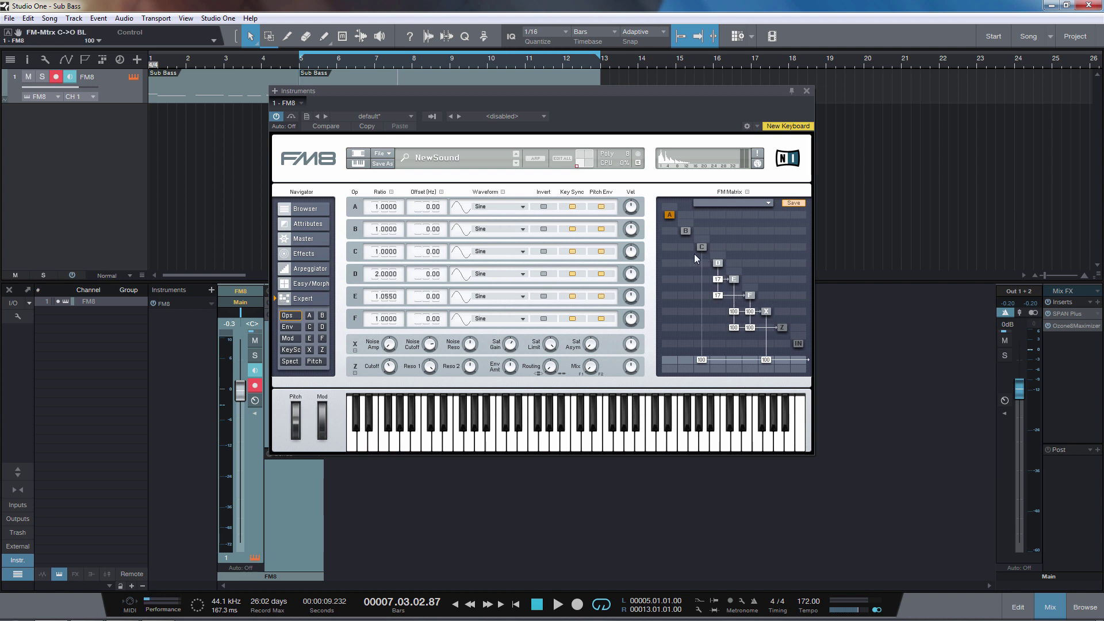
{"action": "left_click", "coordinate": [701, 248]}
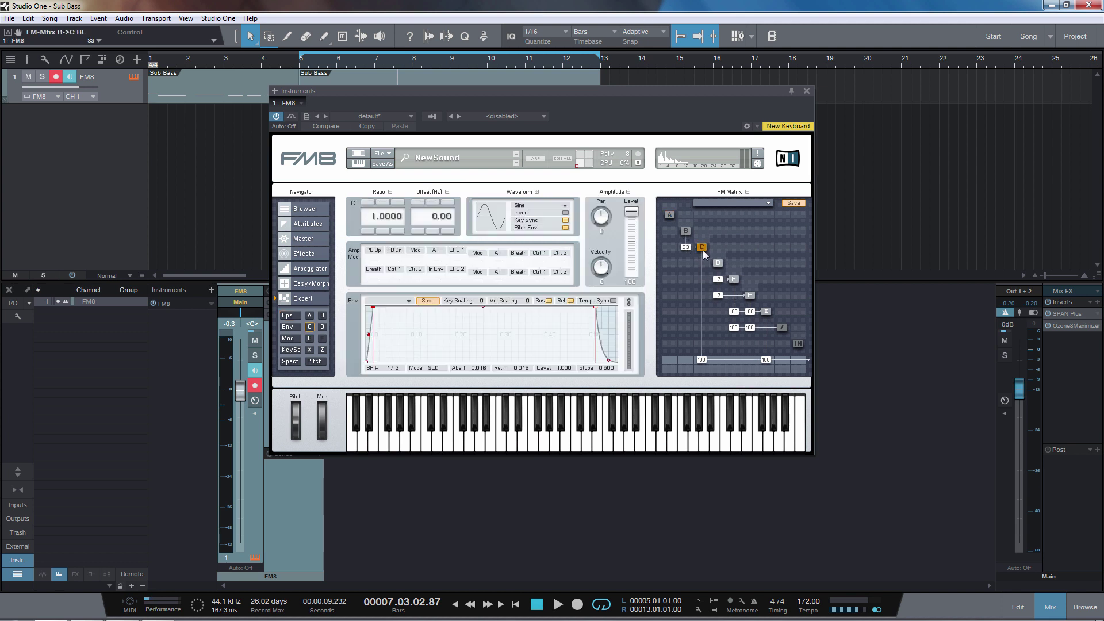
{"action": "left_click", "coordinate": [539, 206]}
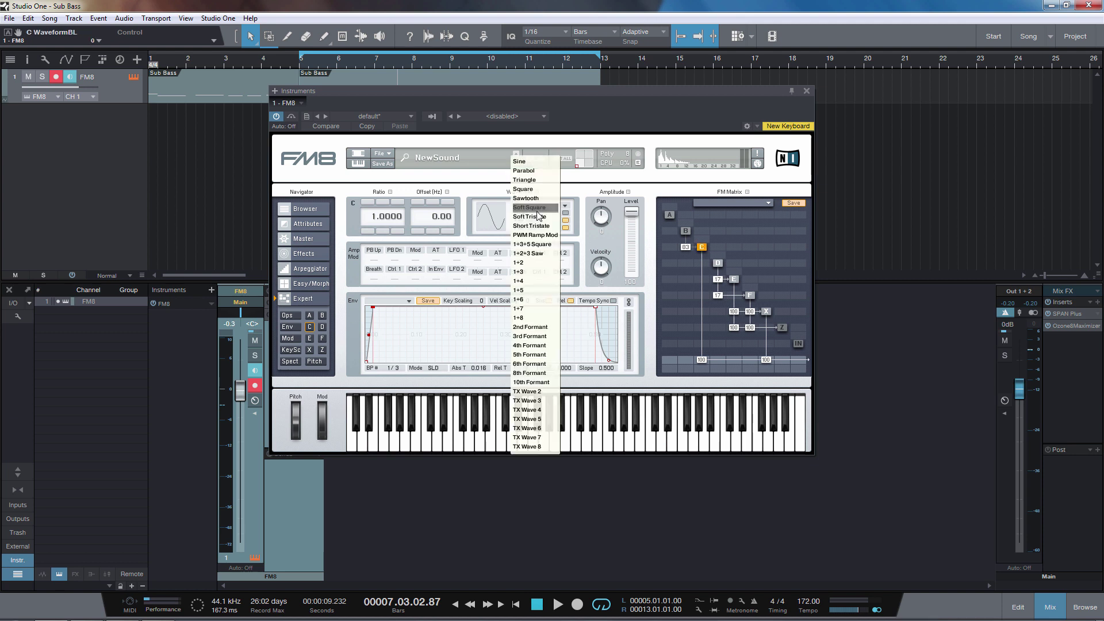
{"action": "left_click", "coordinate": [539, 373]}
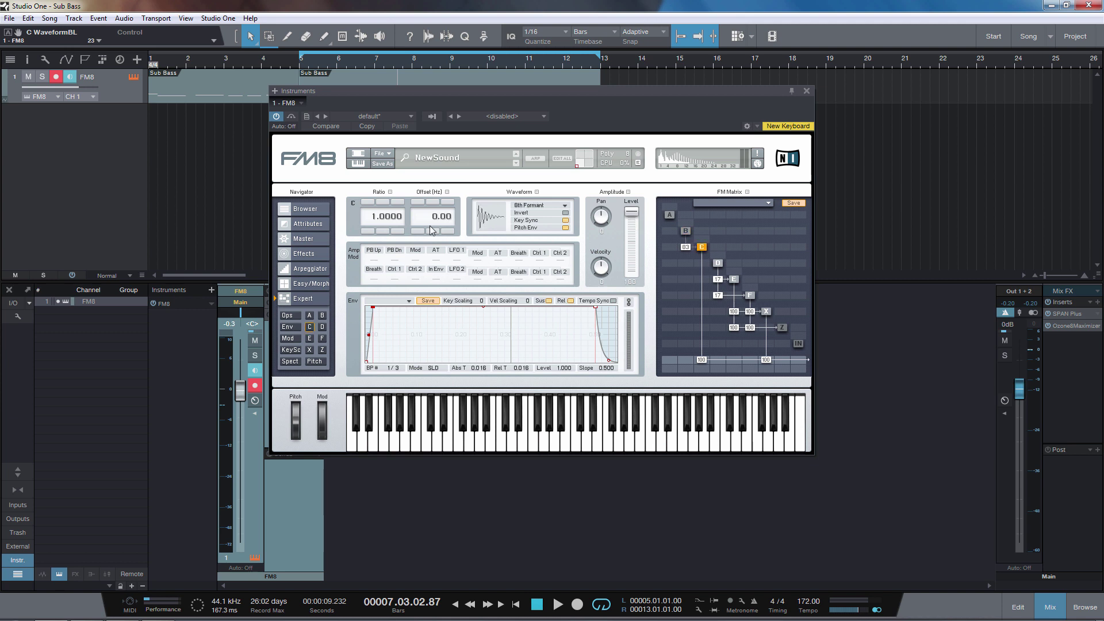
Step: Set operator B's ratio to 2.0000 and its modulation of C to 66, and play with the FM8 channel volume at -4.9 dB
{"action": "left_click", "coordinate": [685, 231]}
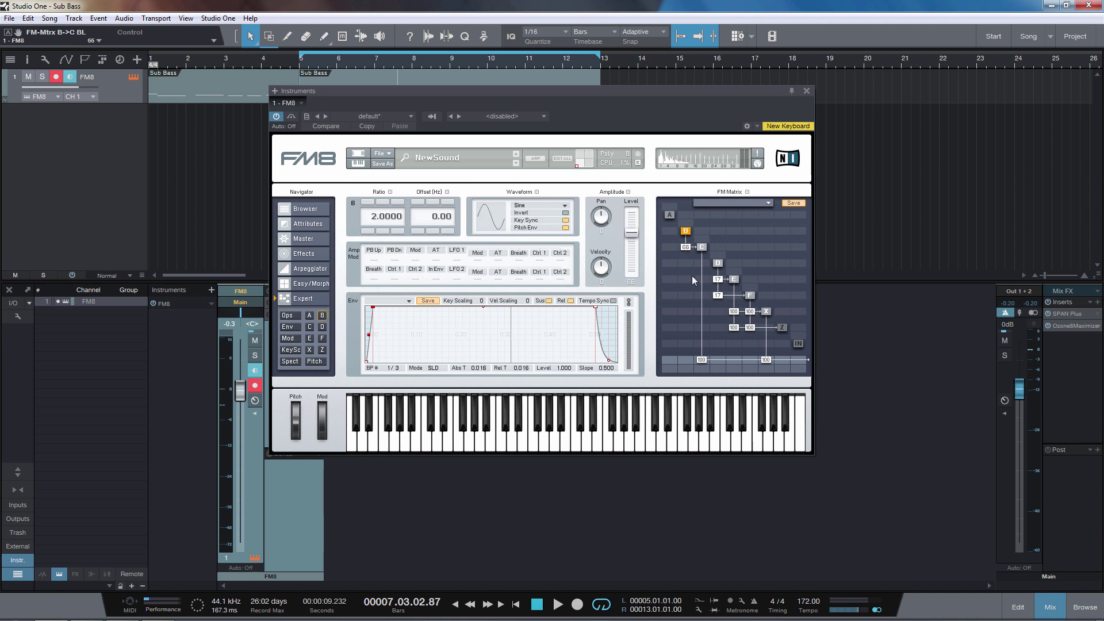
{"action": "left_click_drag", "start_coordinate": [654, 125], "coordinate": [741, 110]}
{"action": "left_click_drag", "start_coordinate": [232, 401], "coordinate": [254, 413]}
{"action": "key", "text": "space"}
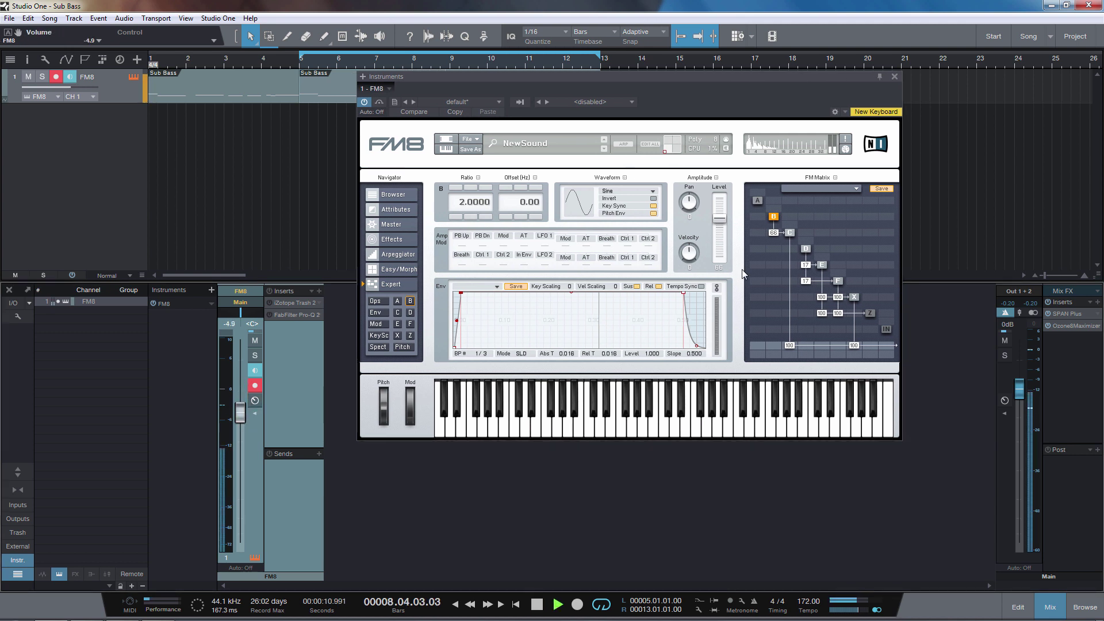
Step: Reroute operator C from the output into operator X at 100, with operator B modulating C at 64
{"action": "mouse_move", "coordinate": [773, 232]}
{"action": "left_mouse_down"}
{"action": "mouse_move", "coordinate": [774, 250]}
{"action": "mouse_move", "coordinate": [774, 242]}
{"action": "left_mouse_up"}
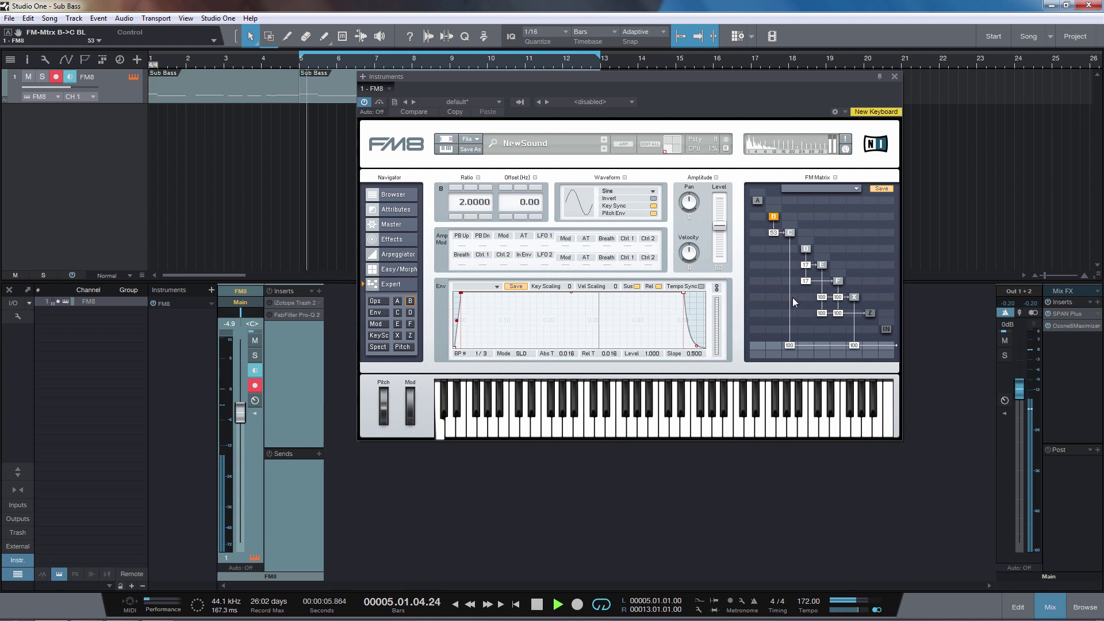
{"action": "left_click_drag", "start_coordinate": [792, 298], "coordinate": [791, 291]}
{"action": "left_click_drag", "start_coordinate": [789, 345], "coordinate": [790, 315]}
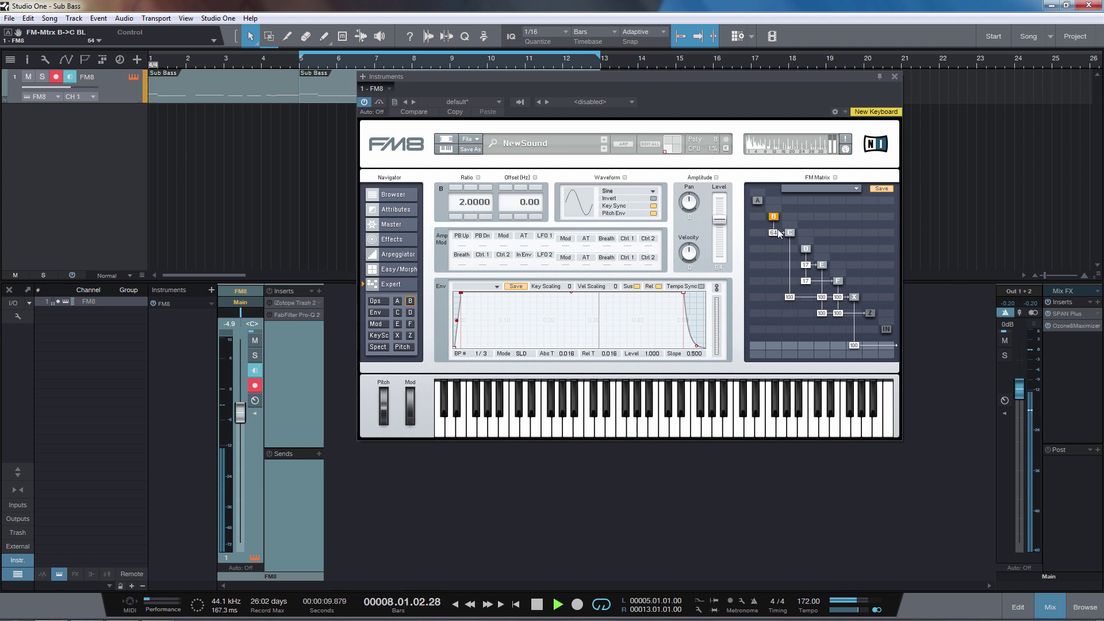
Step: Set operator B's ratio to 2.0071 and its modulation of C to 25, and have operator A modulate B at 44
{"action": "left_click_drag", "start_coordinate": [778, 232], "coordinate": [778, 247]}
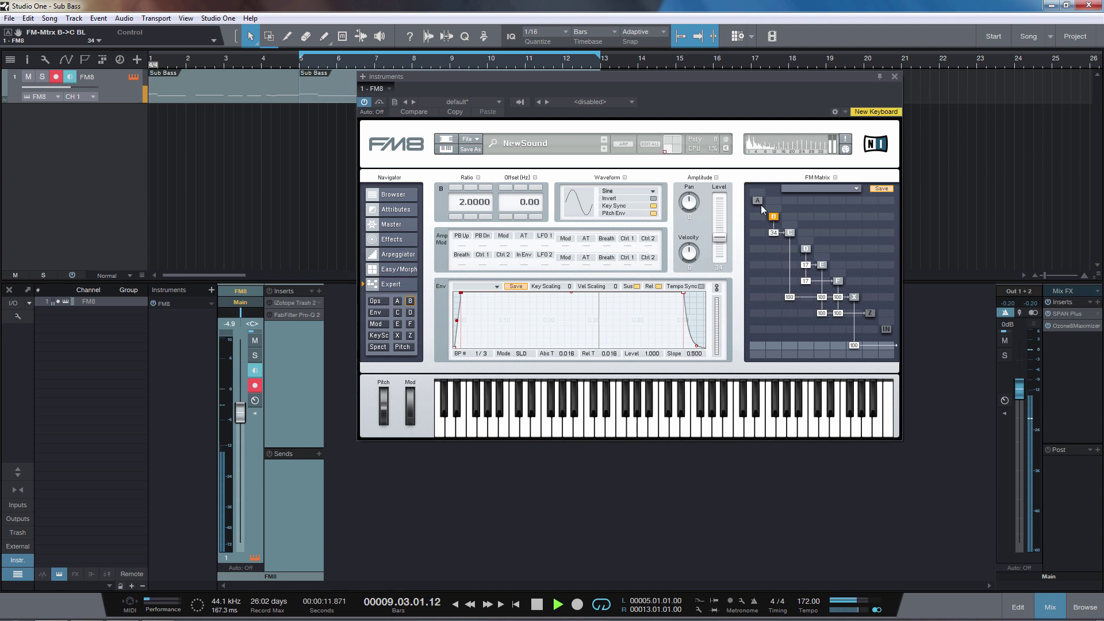
{"action": "left_click_drag", "start_coordinate": [487, 202], "coordinate": [513, 244]}
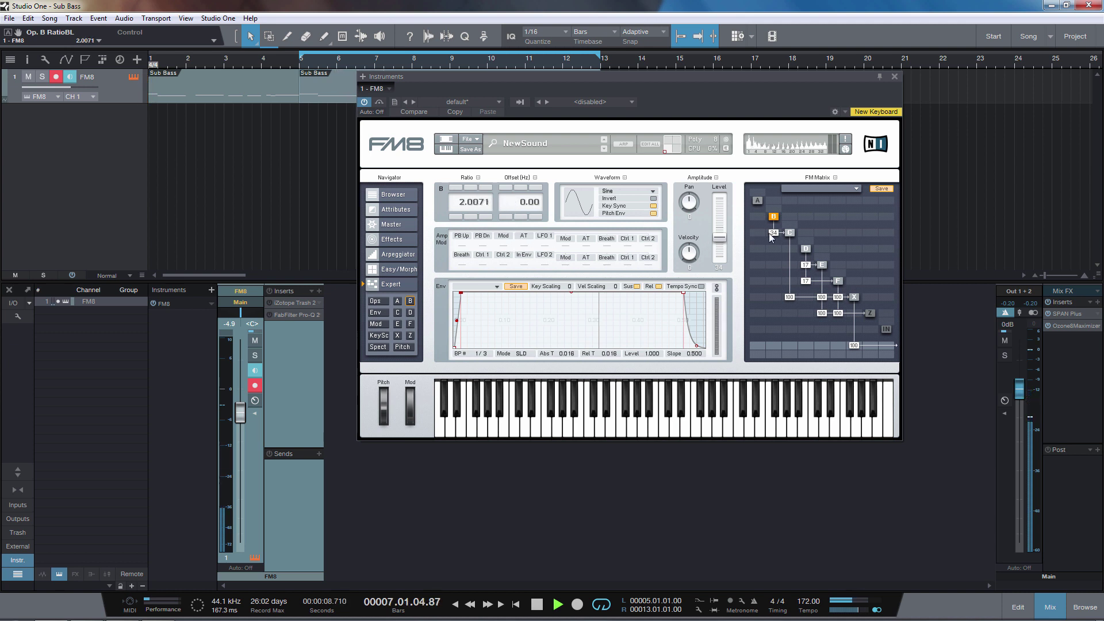
{"action": "left_click_drag", "start_coordinate": [770, 236], "coordinate": [727, 248]}
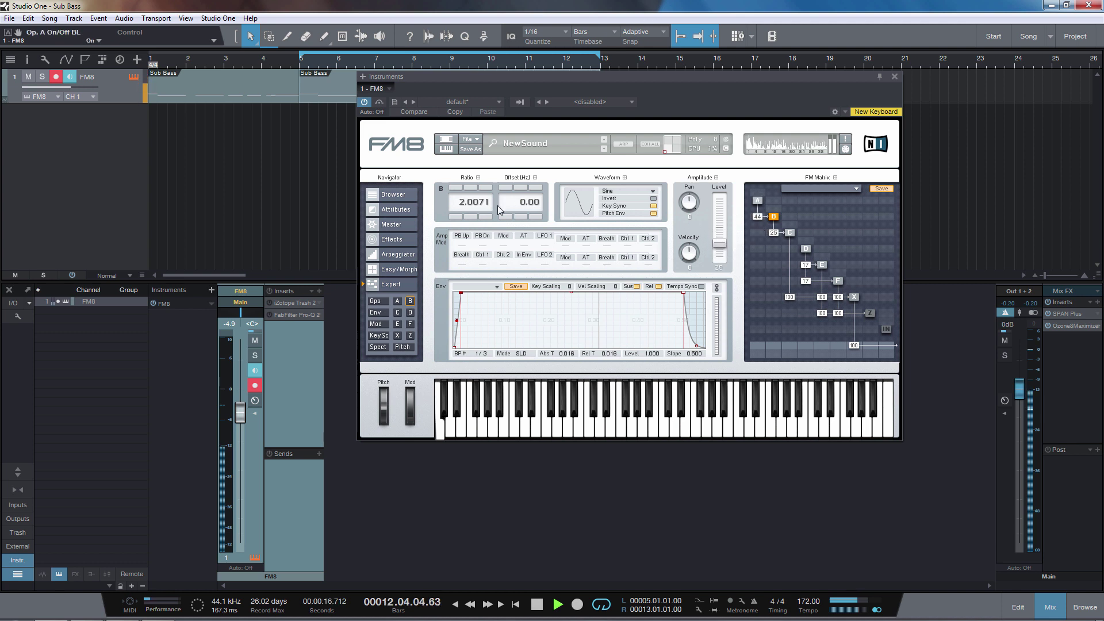
Step: Set operator A's waveform to 1+3
{"action": "left_click", "coordinate": [757, 200]}
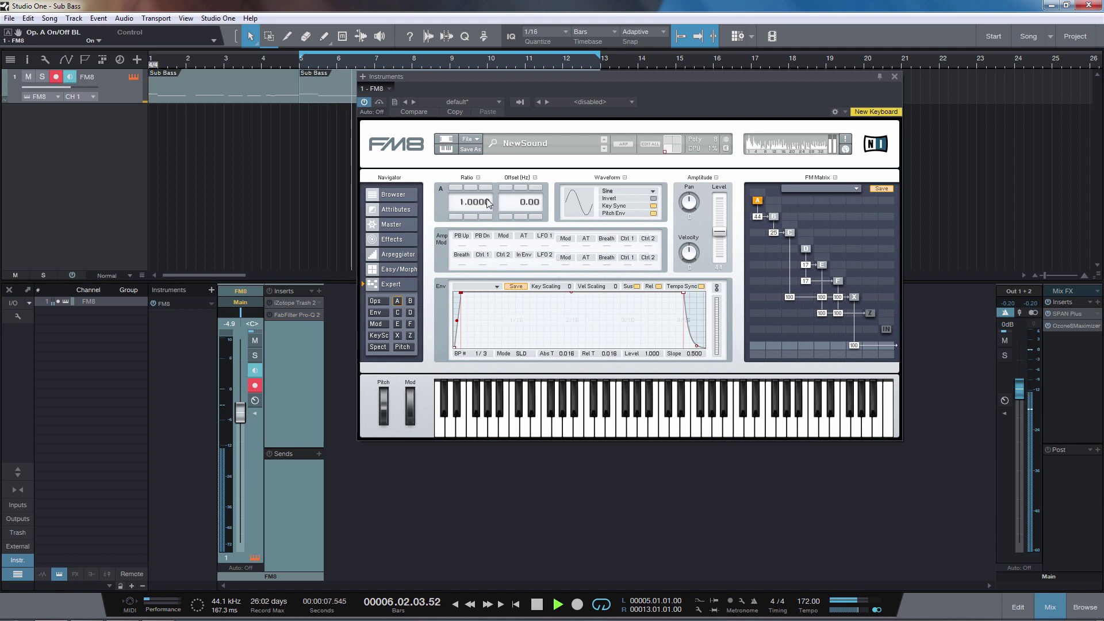
{"action": "left_click", "coordinate": [629, 202]}
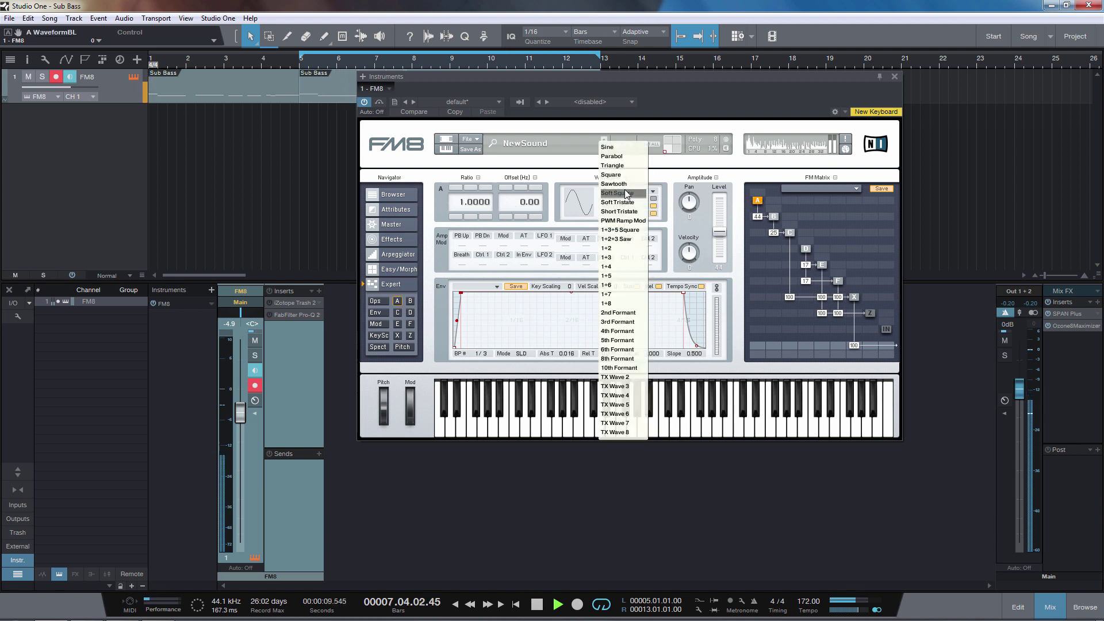
{"action": "left_click", "coordinate": [624, 266]}
Step: Raise the FM8 channel volume to -1.9 dB and set the modulation of A to B to 5, A to C to 16 and B to C to 20
{"action": "left_click_drag", "start_coordinate": [761, 216], "coordinate": [759, 229]}
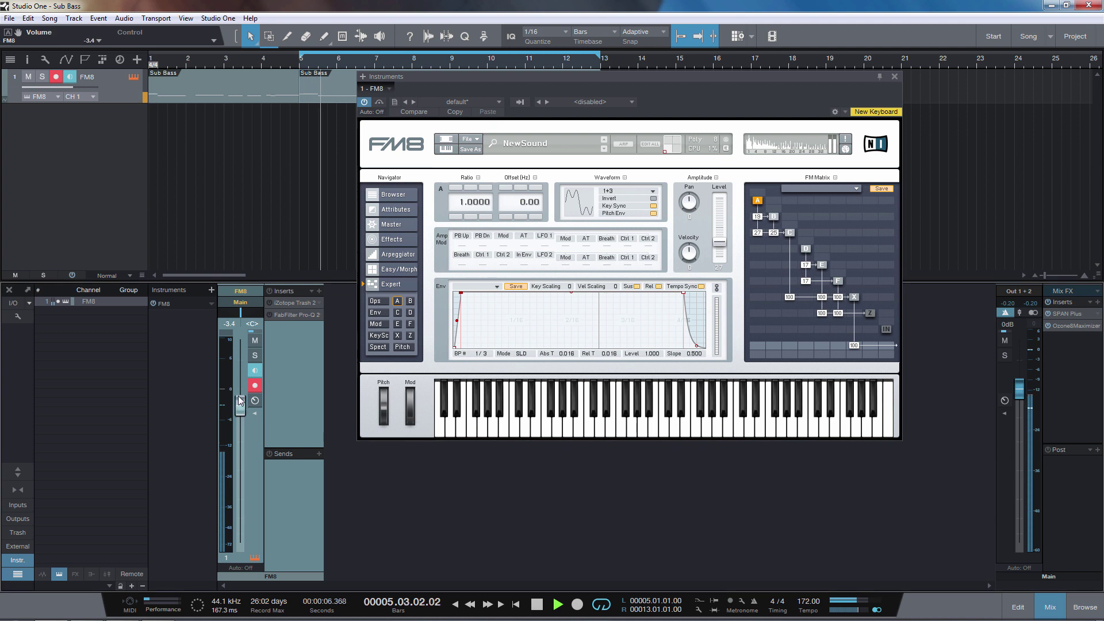
{"action": "left_click_drag", "start_coordinate": [241, 413], "coordinate": [244, 402]}
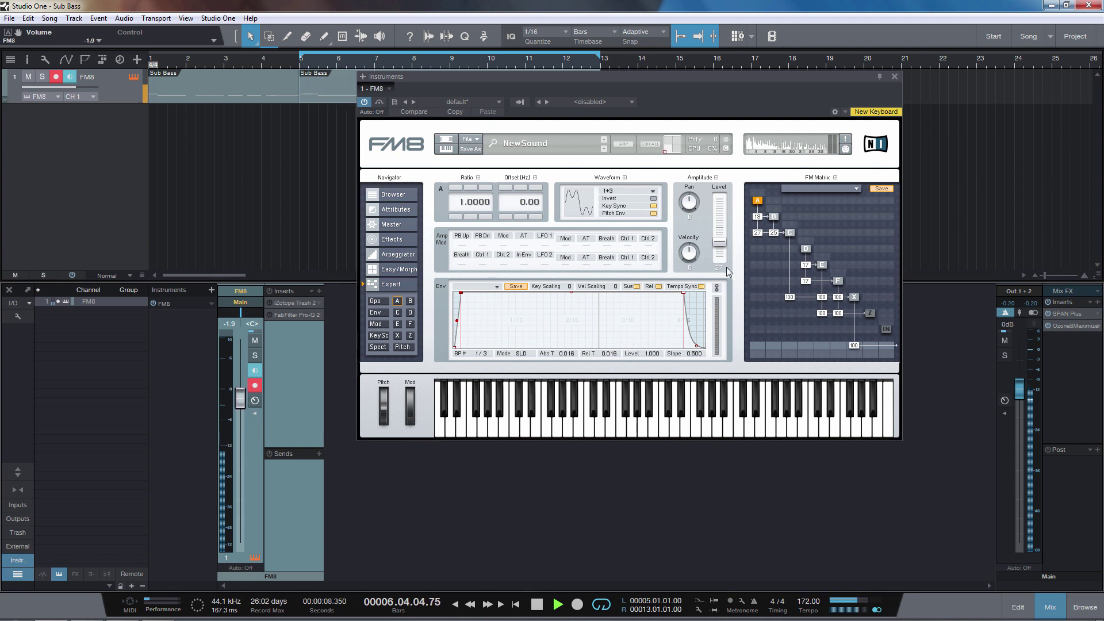
{"action": "mouse_move", "coordinate": [774, 234]}
{"action": "left_mouse_down"}
{"action": "mouse_move", "coordinate": [775, 225]}
{"action": "mouse_move", "coordinate": [777, 242]}
{"action": "mouse_move", "coordinate": [760, 244]}
{"action": "mouse_move", "coordinate": [757, 227]}
{"action": "left_mouse_up"}
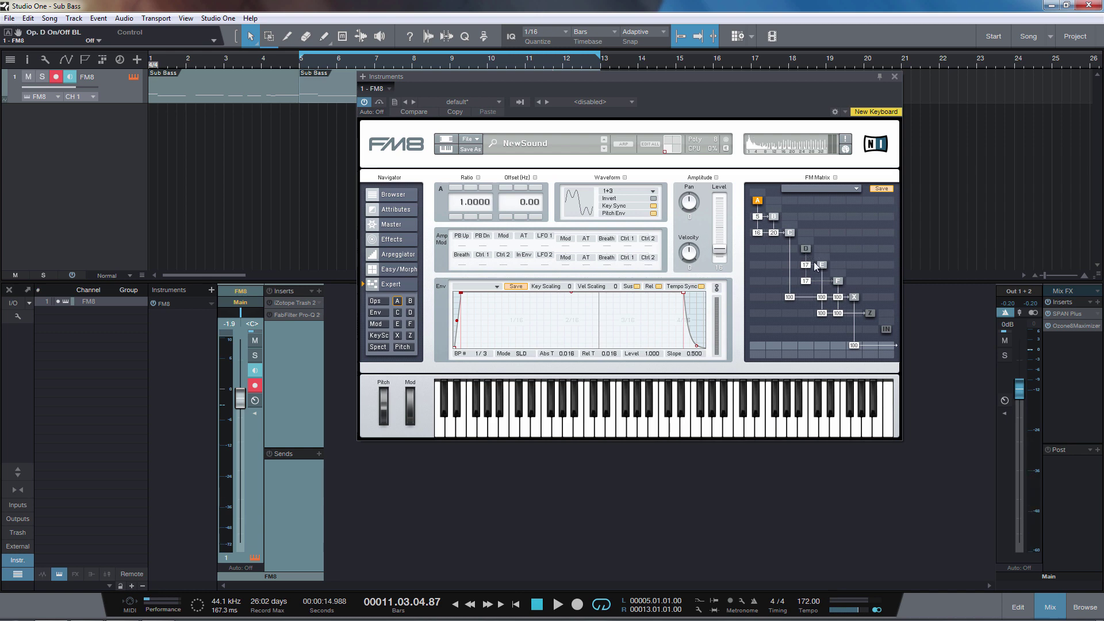
Step: Open SPAN Plus on the main output beside FM8, play the bass and set operator A's ratio to 2.0000
{"action": "left_click", "coordinate": [1069, 313]}
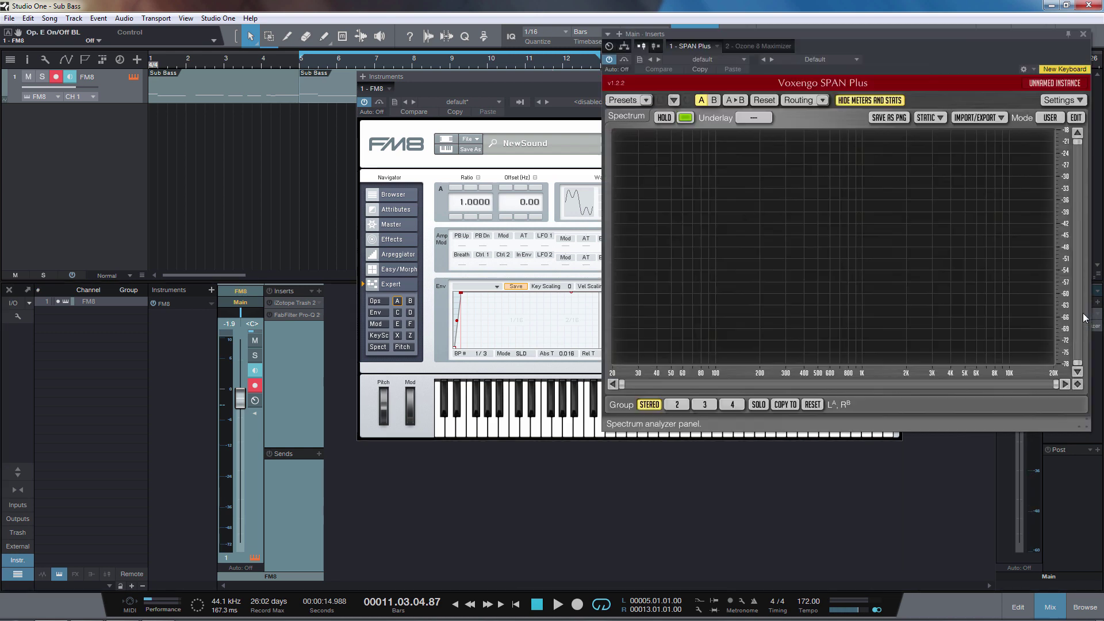
{"action": "key", "text": "space"}
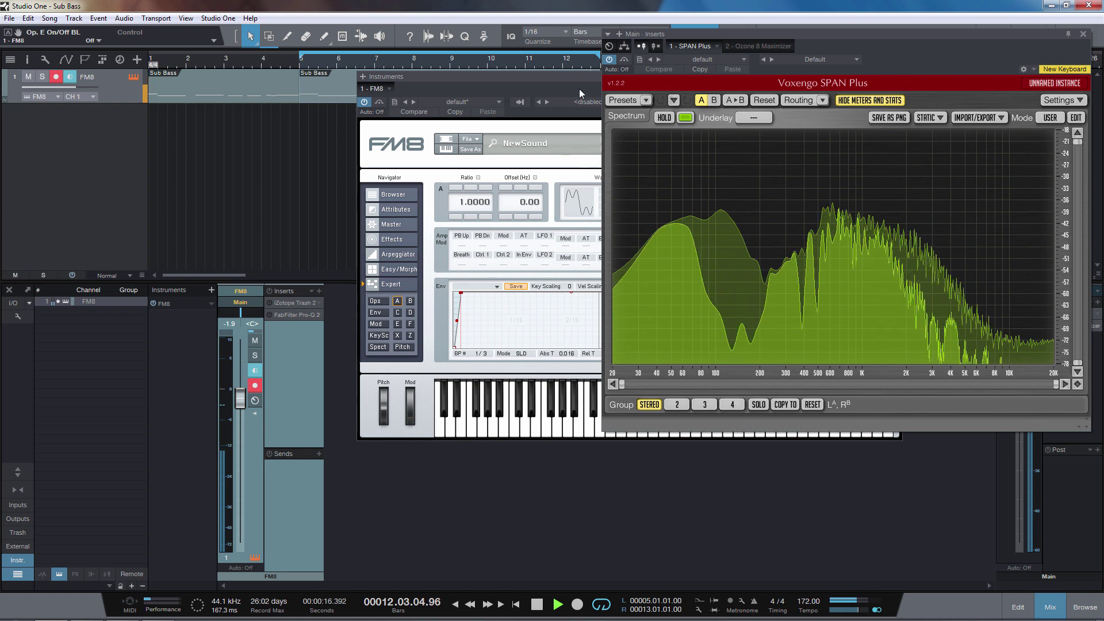
{"action": "left_click_drag", "start_coordinate": [578, 86], "coordinate": [282, 78]}
{"action": "left_click", "coordinate": [494, 226]}
{"action": "left_click", "coordinate": [461, 192]}
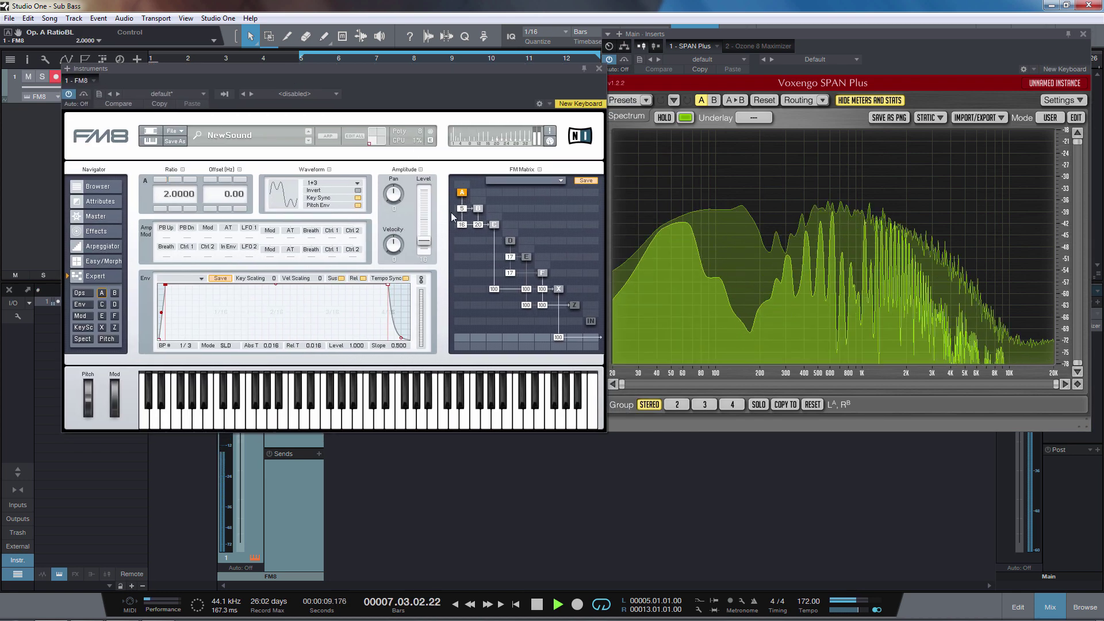
Step: Examine the formant layer's spectrum in SPAN Plus with operators D, E and F switched off, and switch those operators back on
{"action": "left_click", "coordinate": [477, 208]}
{"action": "left_click", "coordinate": [742, 232]}
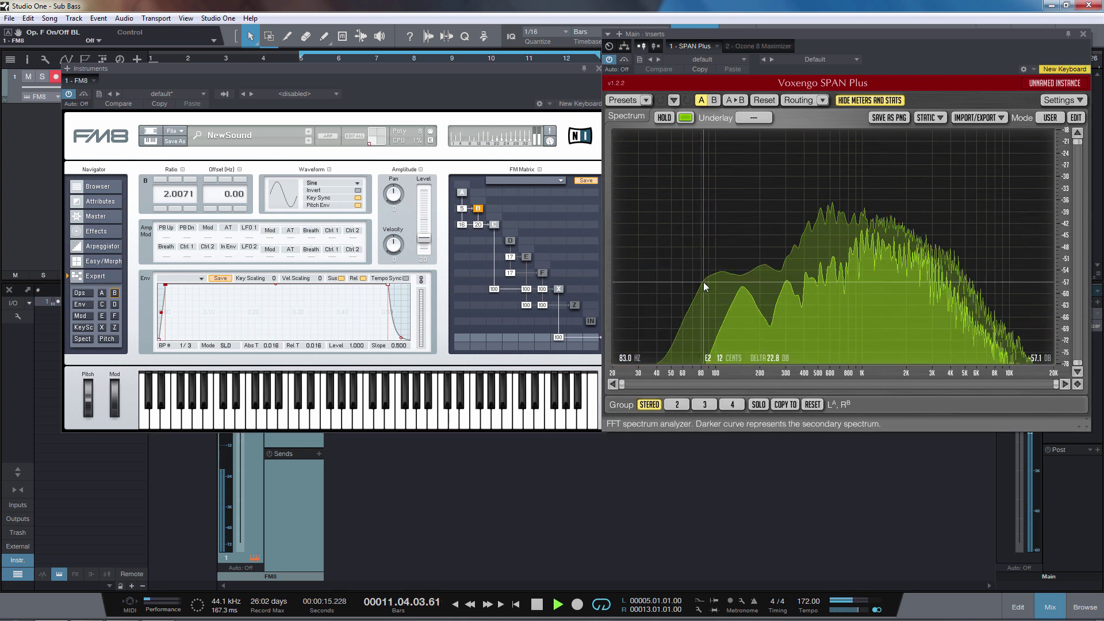
{"action": "key", "text": "space"}
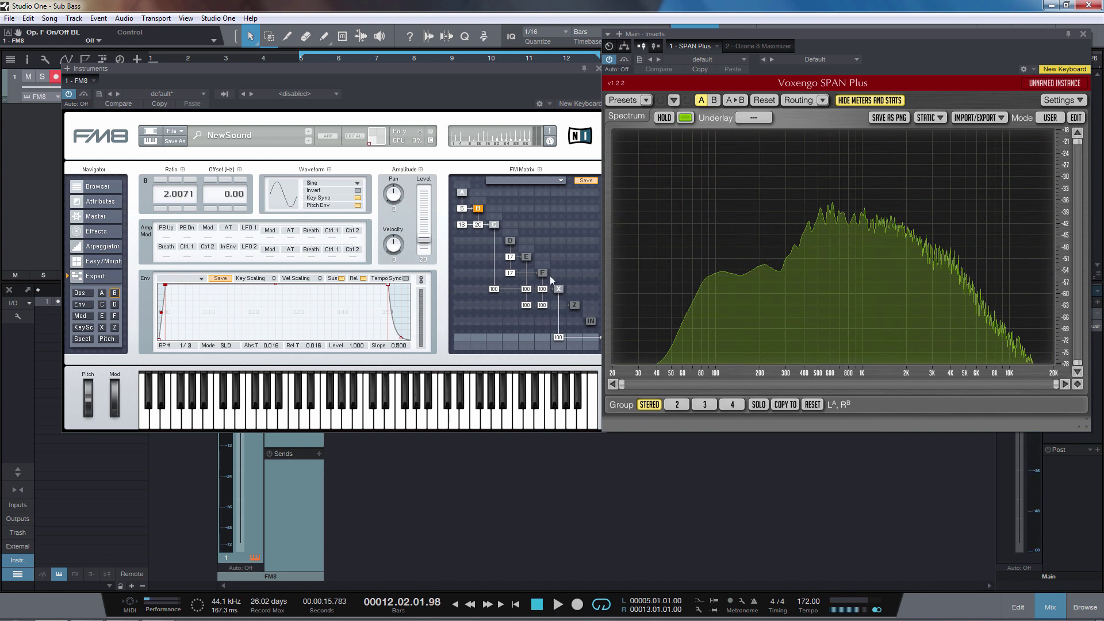
{"action": "left_click", "coordinate": [497, 225]}
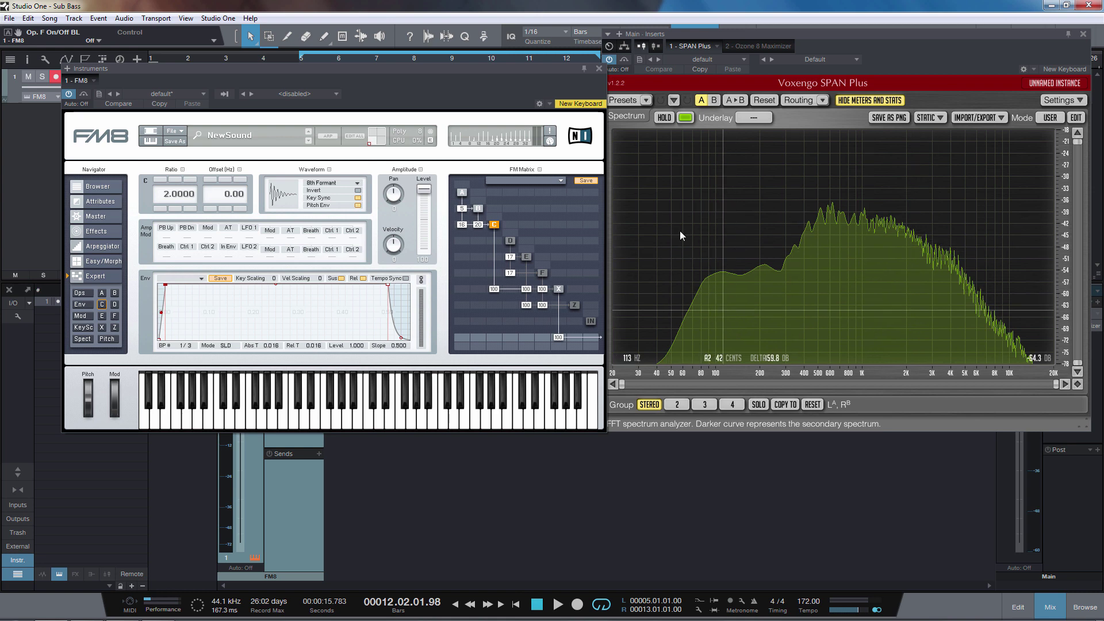
{"action": "key", "text": "space"}
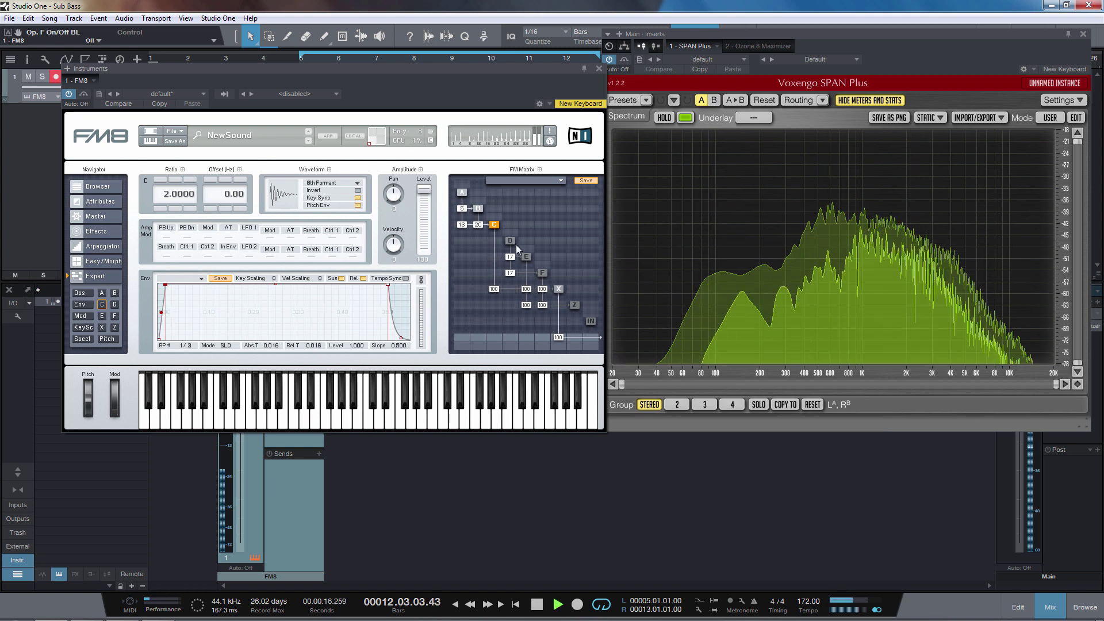
{"action": "left_click", "coordinate": [544, 274]}
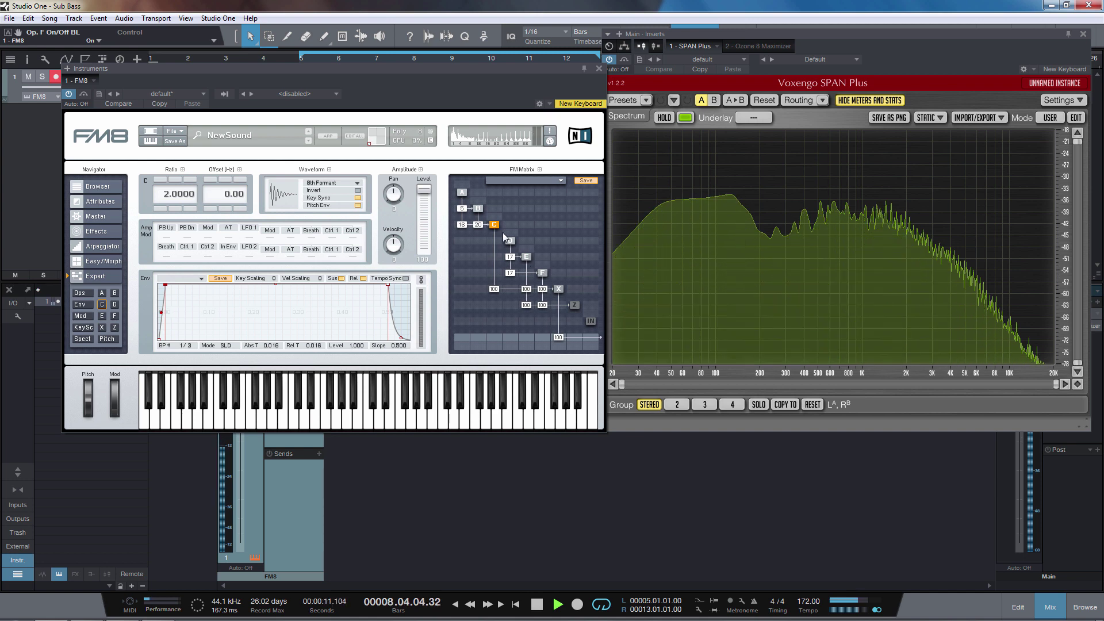
Step: Set the modulation of A to B to 19, A to C to 11, B to C to 24 and C to X to 43, checking the spectrum
{"action": "left_click_drag", "start_coordinate": [461, 208], "coordinate": [474, 232]}
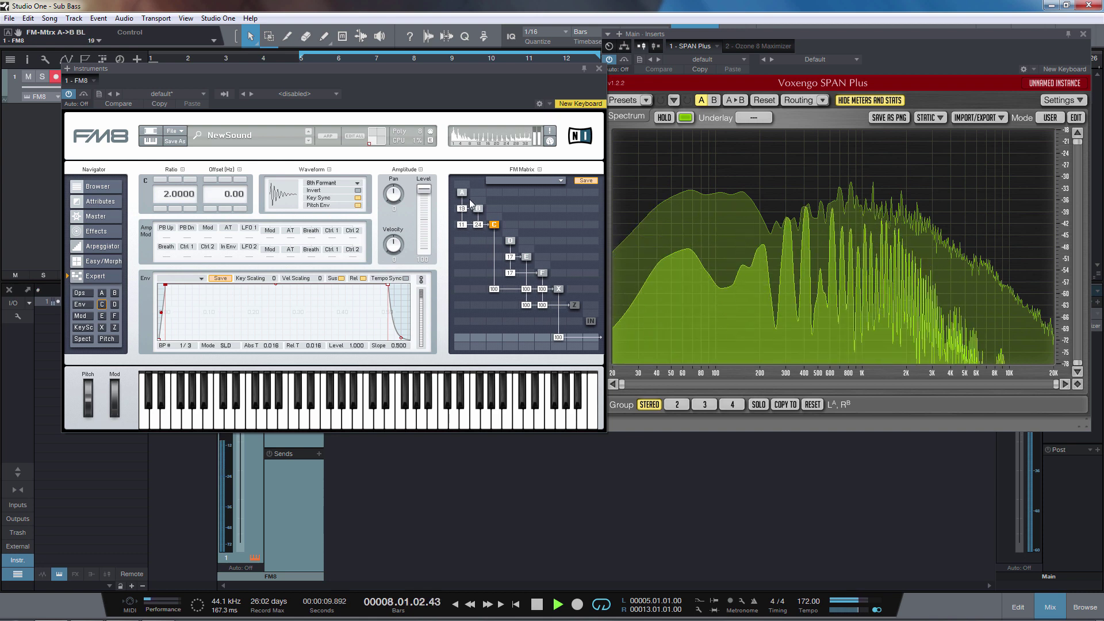
{"action": "left_click_drag", "start_coordinate": [494, 289], "coordinate": [496, 315]}
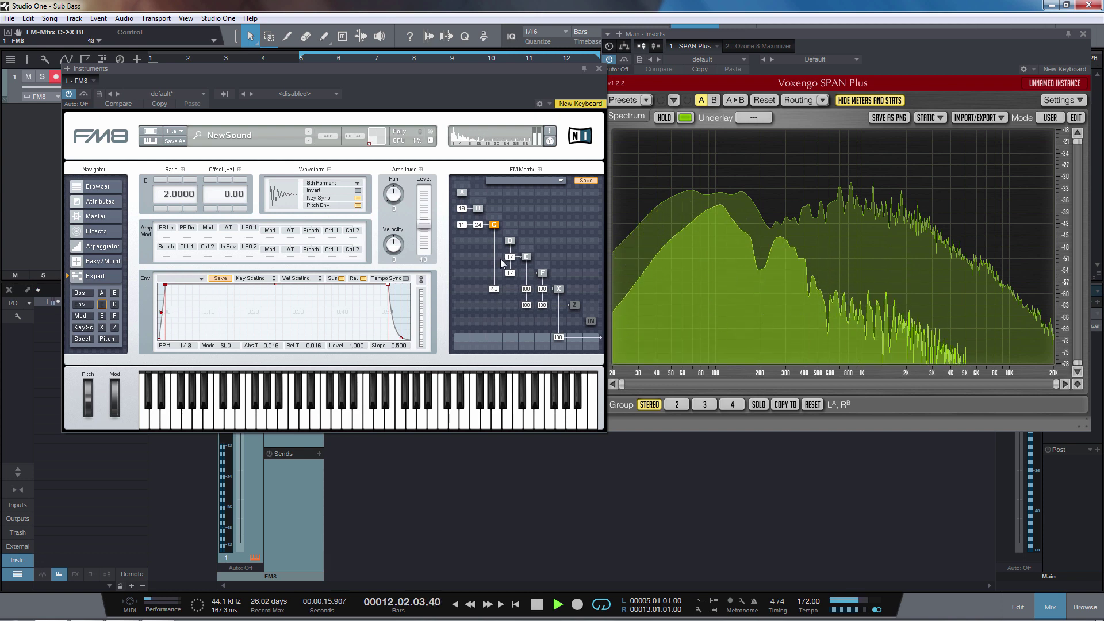
{"action": "left_click_drag", "start_coordinate": [469, 65], "coordinate": [500, 62]}
{"action": "left_click", "coordinate": [908, 219]}
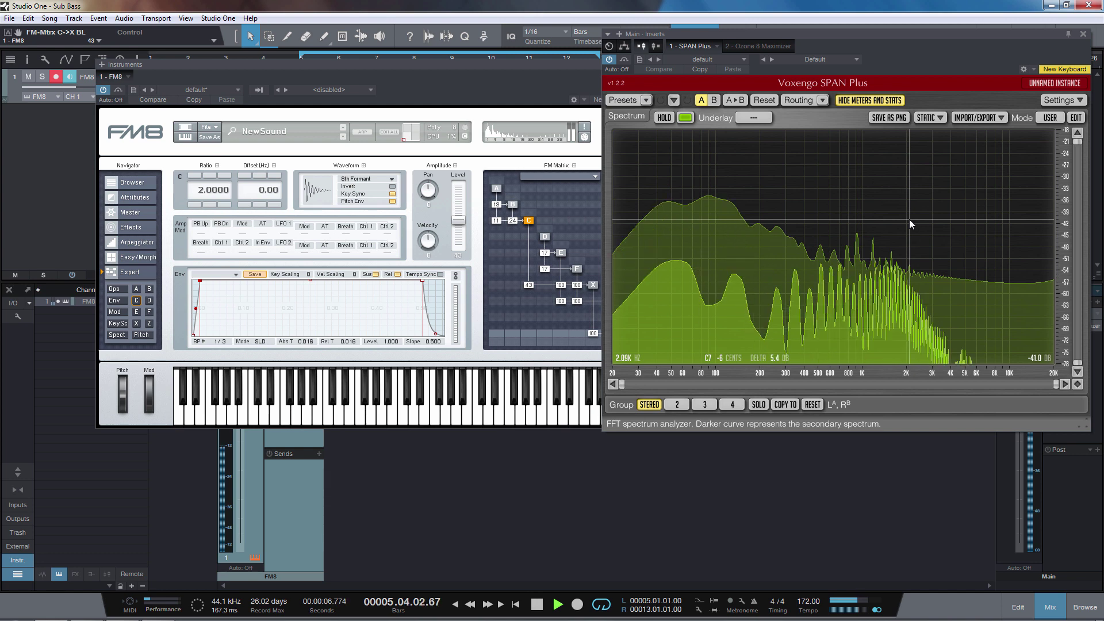
Step: Audition the Square and 3rd Formant waveforms on operator C and settle on 5th Formant
{"action": "left_click", "coordinate": [512, 220]}
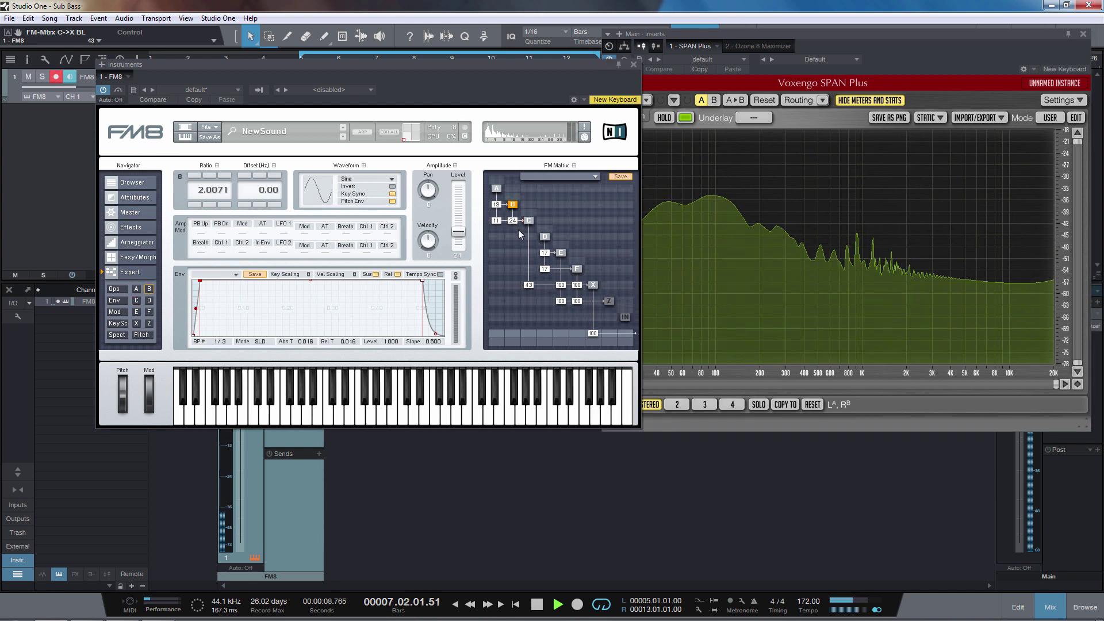
{"action": "left_click", "coordinate": [528, 220]}
{"action": "left_click", "coordinate": [352, 179]}
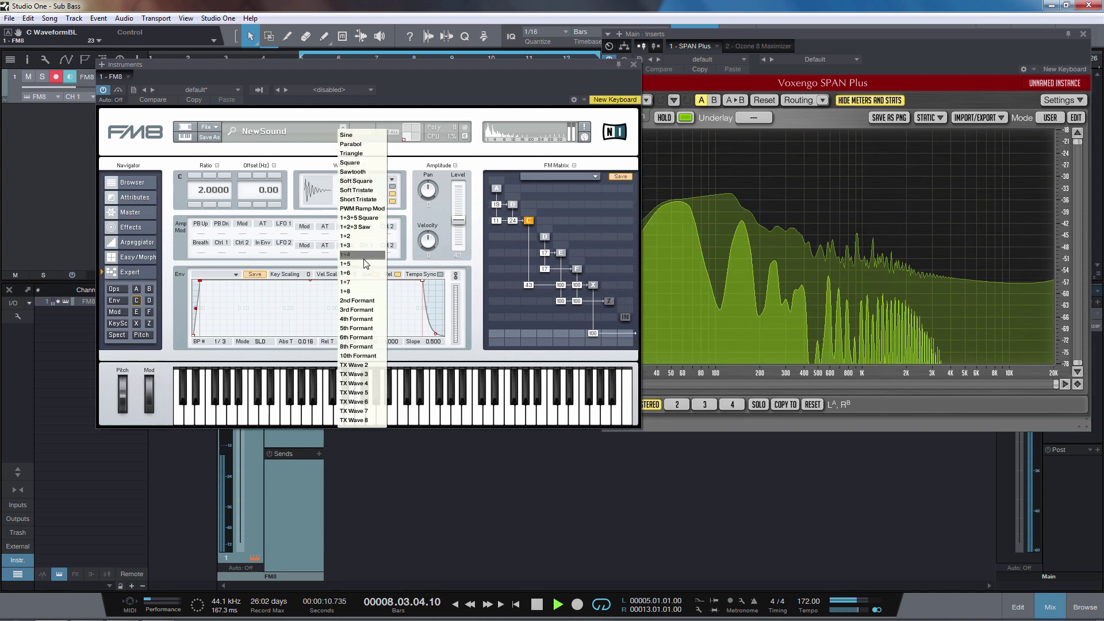
{"action": "left_click", "coordinate": [360, 163]}
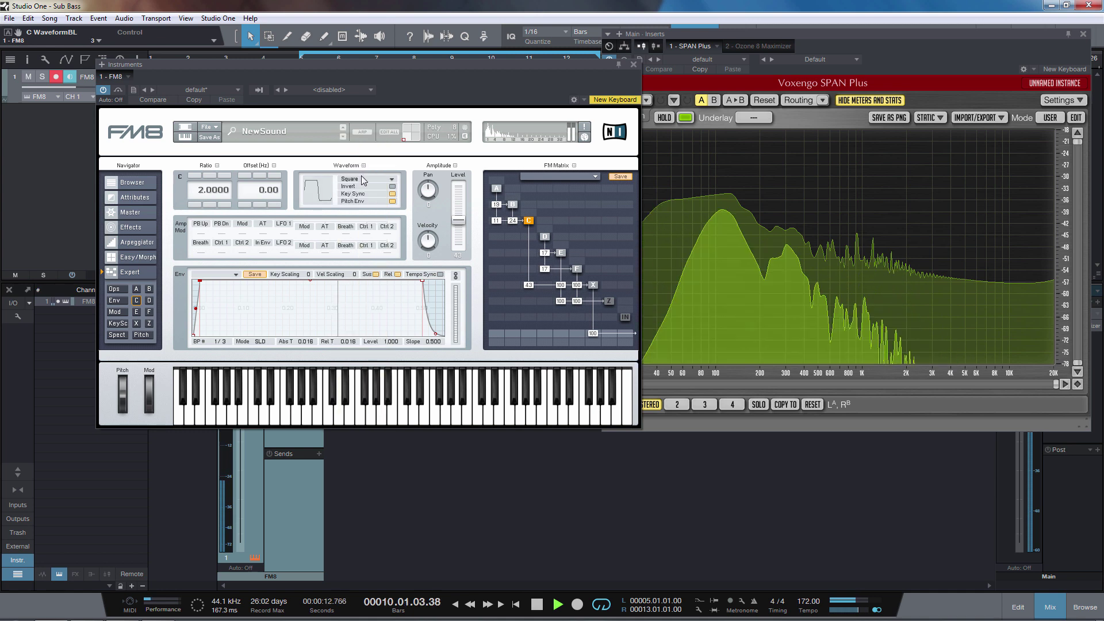
{"action": "left_click", "coordinate": [361, 179]}
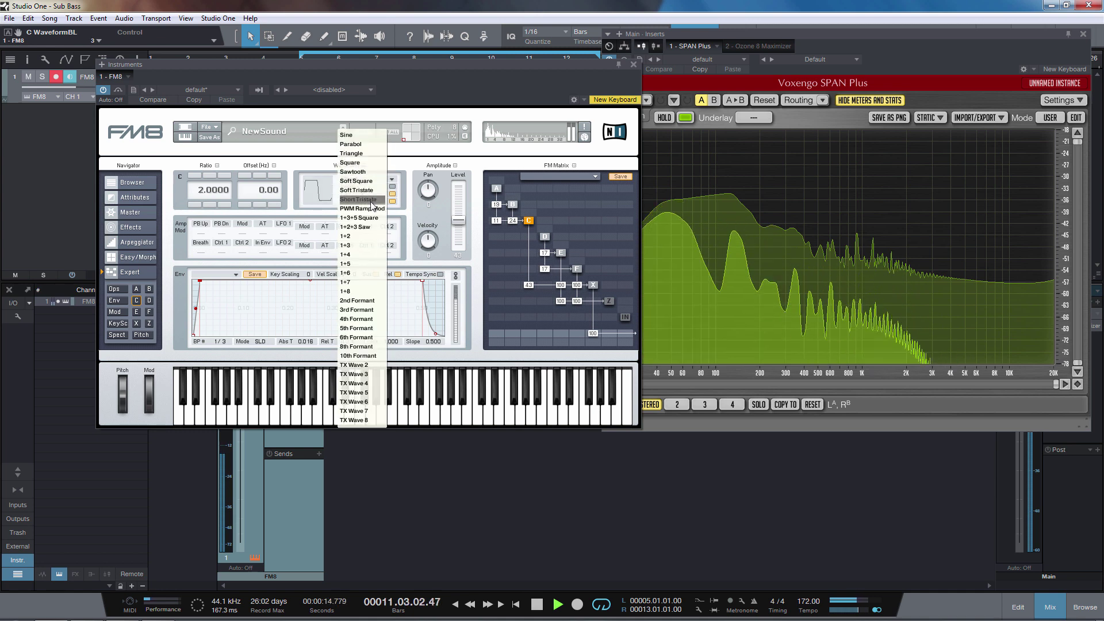
{"action": "left_click", "coordinate": [371, 310]}
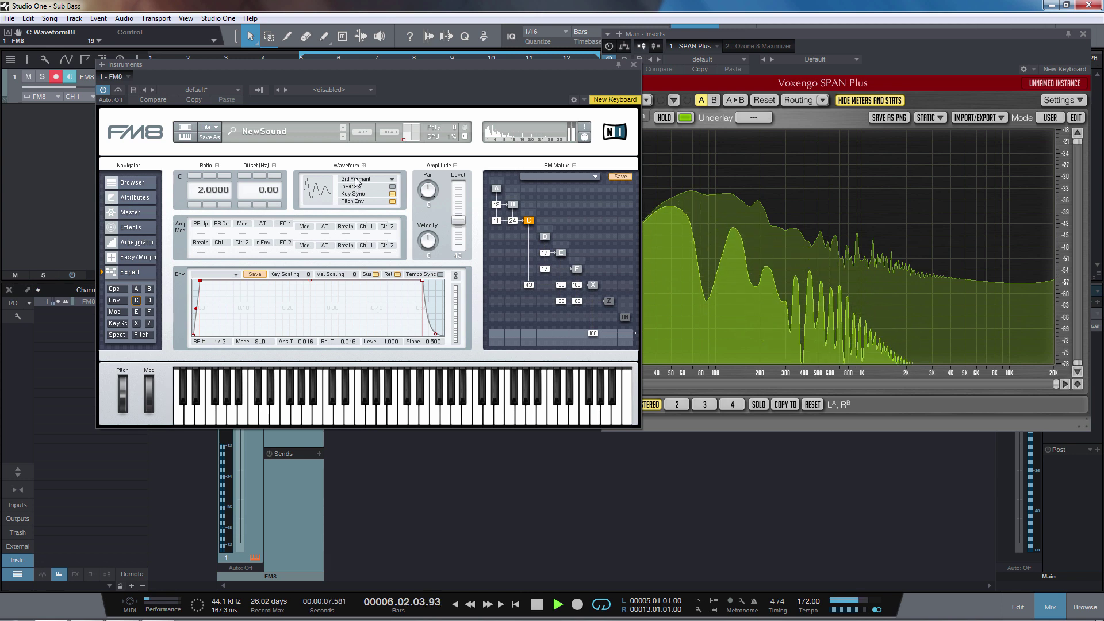
{"action": "left_click", "coordinate": [356, 182]}
{"action": "left_click", "coordinate": [371, 330]}
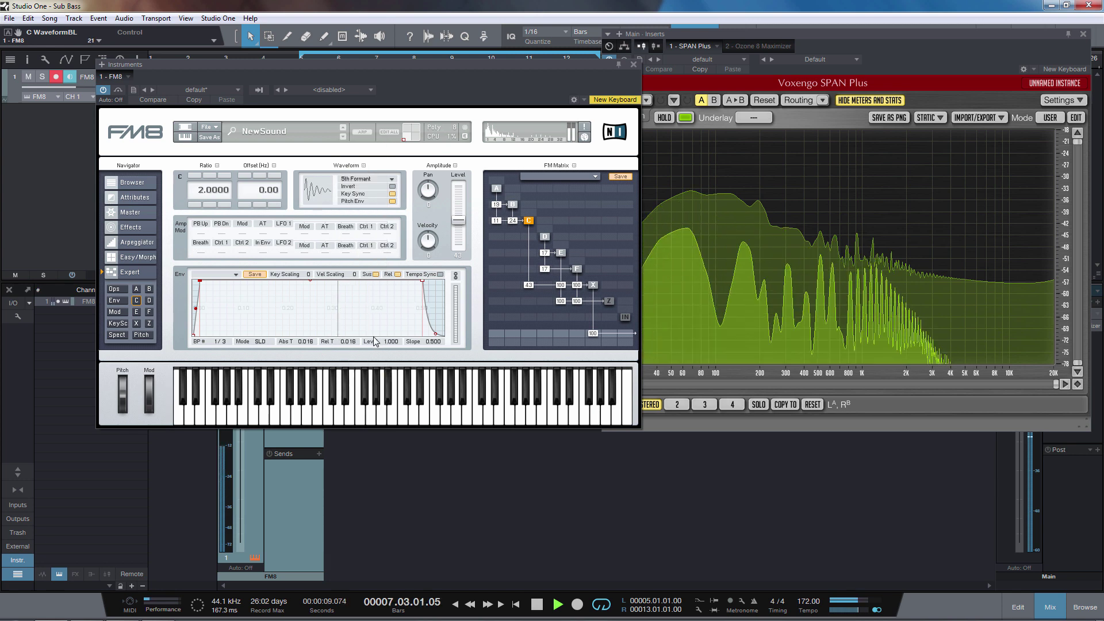
Step: Set operator A's modulation of B to 10, stop playback, and toggle operators A, B and C off and on
{"action": "left_click_drag", "start_coordinate": [508, 216], "coordinate": [512, 223]}
{"action": "left_click", "coordinate": [512, 204]}
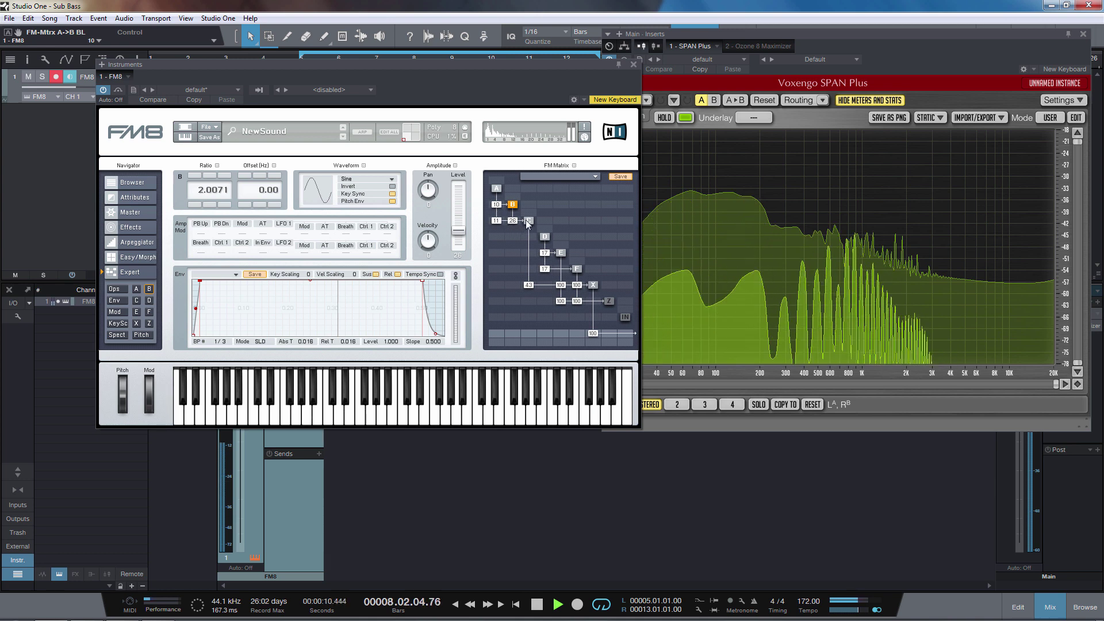
{"action": "key", "text": "space"}
{"action": "left_click", "coordinate": [495, 188]}
{"action": "left_click", "coordinate": [496, 188]}
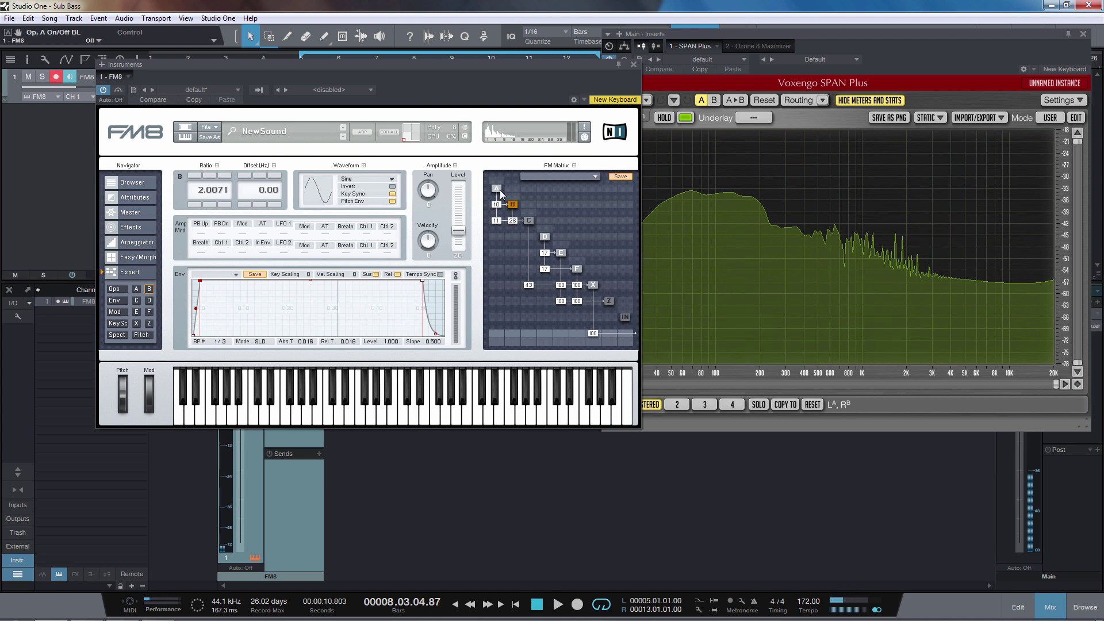
Step: Reshape operator C's envelope into a short decay down to level 0.000, and set C's level into X to 25
{"action": "left_click", "coordinate": [530, 222]}
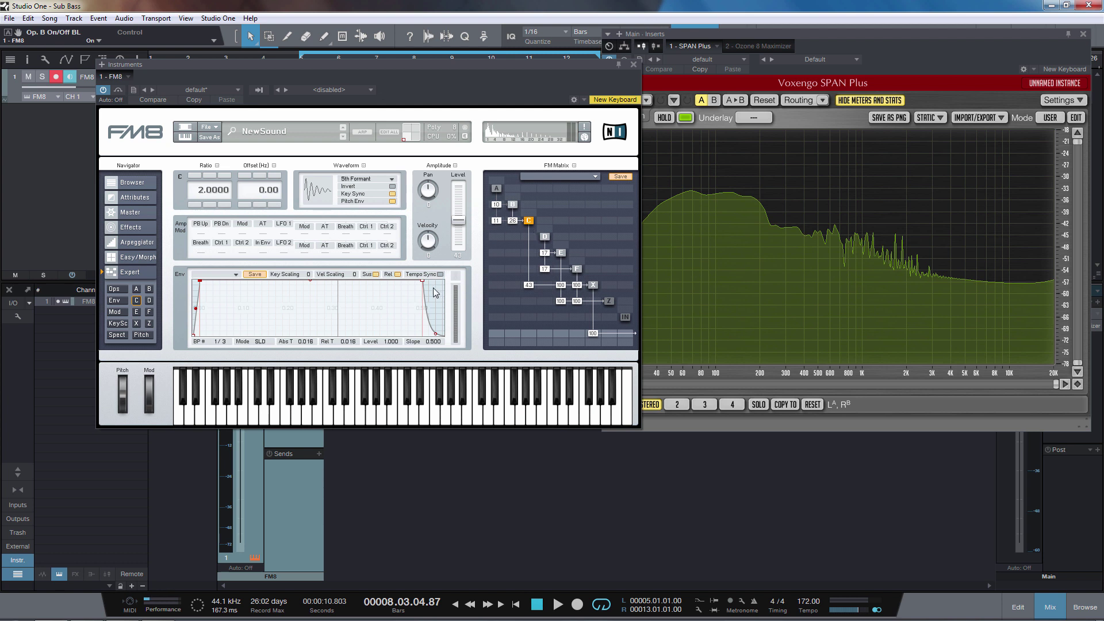
{"action": "left_click_drag", "start_coordinate": [423, 282], "coordinate": [332, 356]}
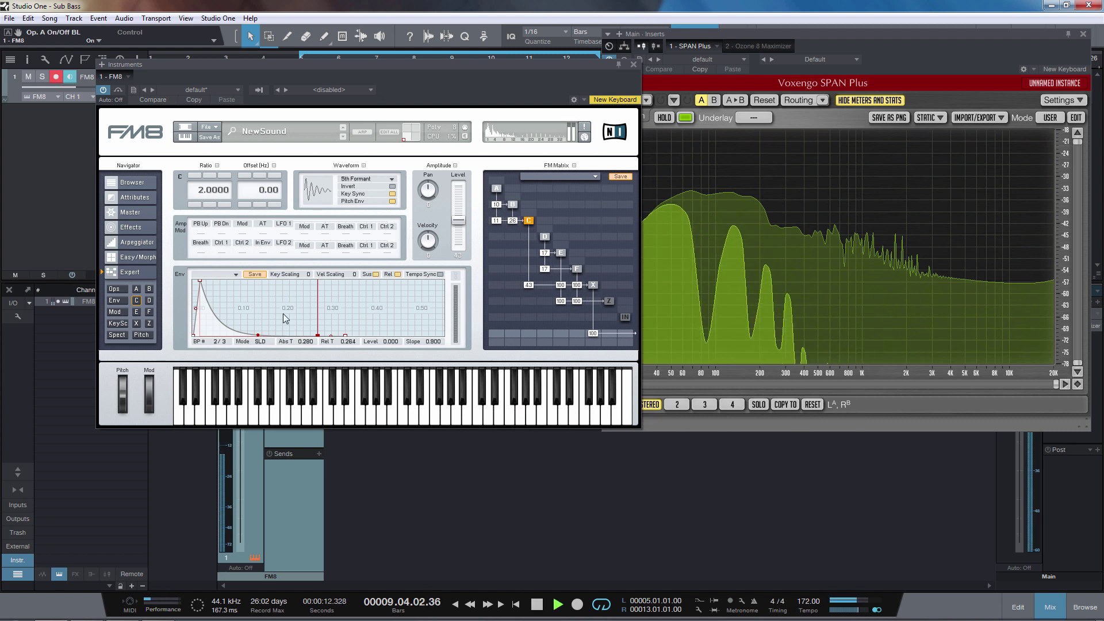
{"action": "mouse_move", "coordinate": [530, 289]}
{"action": "left_mouse_down"}
{"action": "mouse_move", "coordinate": [530, 258]}
{"action": "mouse_move", "coordinate": [537, 292]}
{"action": "mouse_move", "coordinate": [538, 276]}
{"action": "left_mouse_up"}
{"action": "mouse_move", "coordinate": [497, 220]}
{"action": "left_mouse_down"}
{"action": "mouse_move", "coordinate": [501, 201]}
{"action": "mouse_move", "coordinate": [518, 197]}
{"action": "mouse_move", "coordinate": [497, 219]}
{"action": "left_mouse_up"}
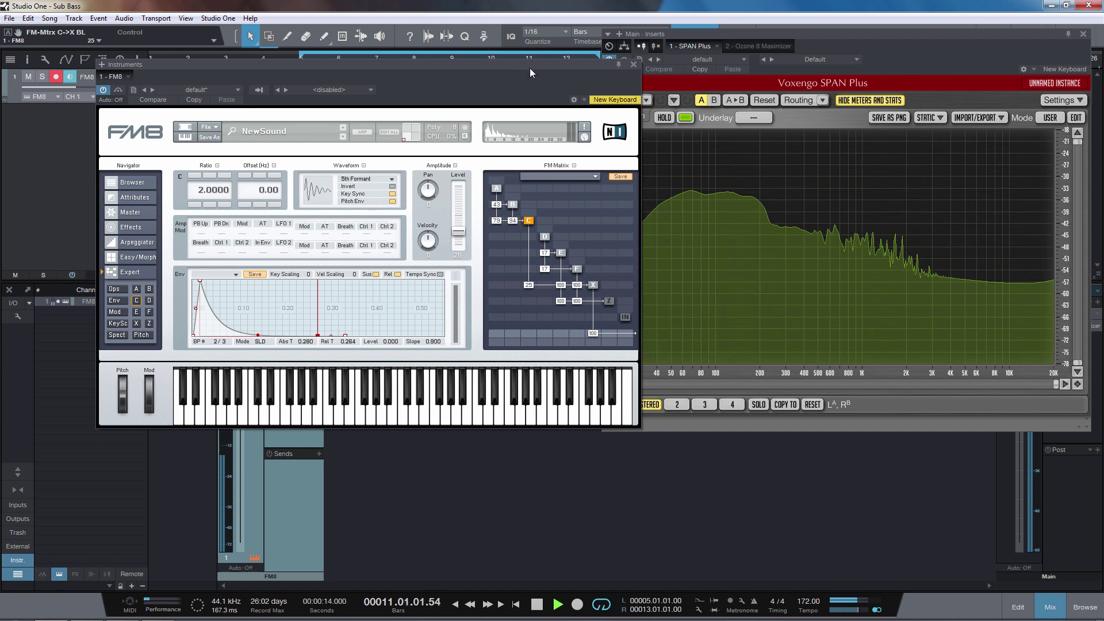
Step: Set operator C's modulation from A to 77 and from B to 84, set C's level into X to 22, and stop playback
{"action": "left_click_drag", "start_coordinate": [529, 66], "coordinate": [666, 63]}
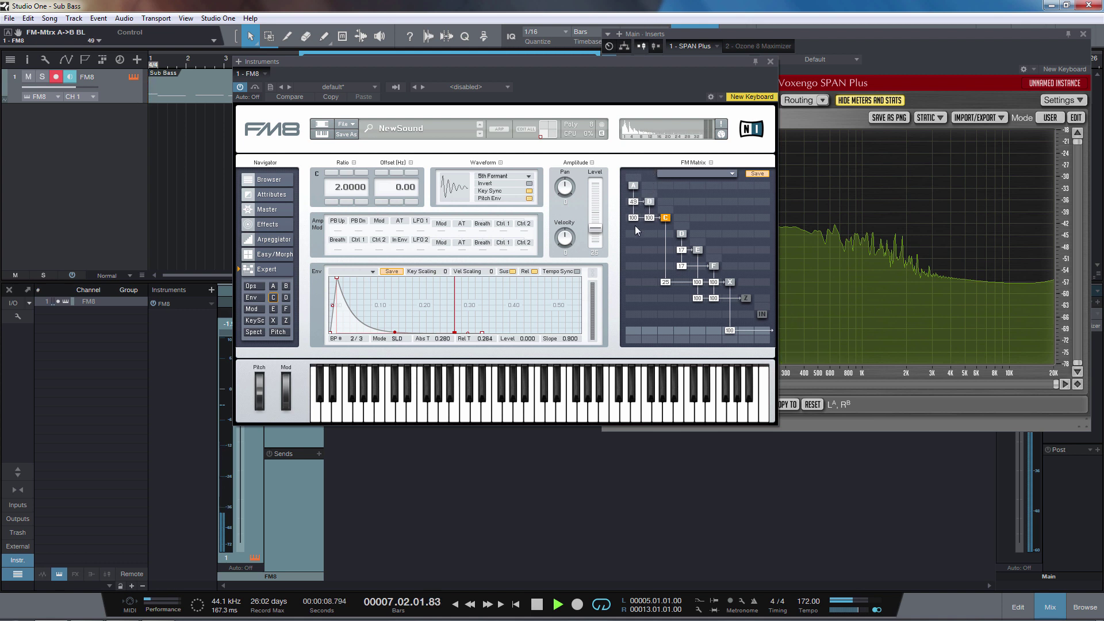
{"action": "left_click_drag", "start_coordinate": [654, 217], "coordinate": [654, 226]}
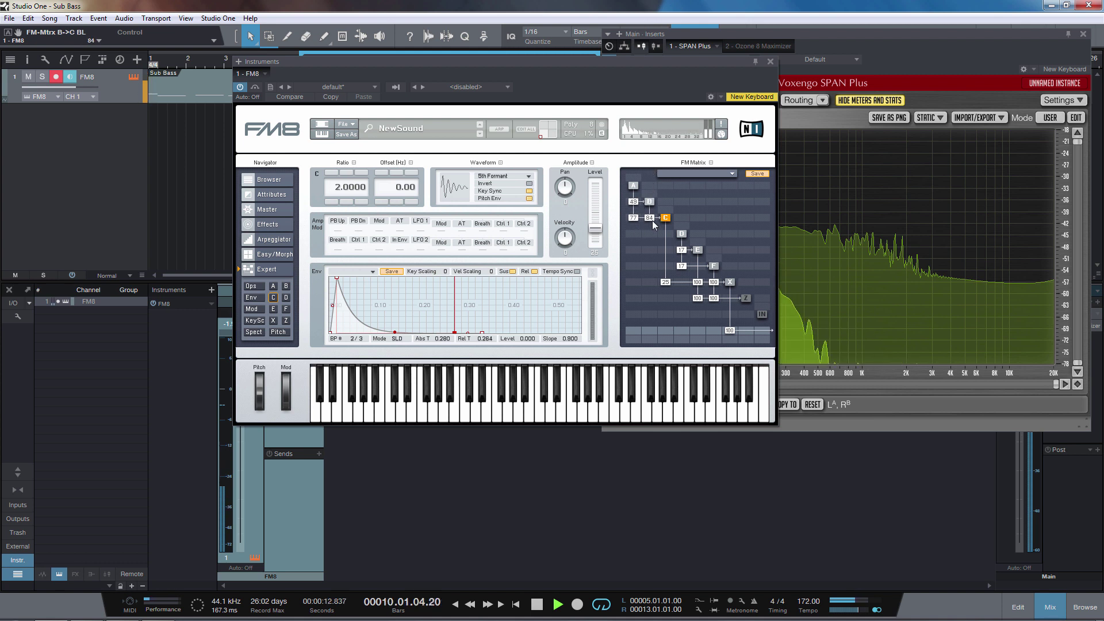
{"action": "left_click_drag", "start_coordinate": [666, 281], "coordinate": [670, 284]}
{"action": "key", "text": "space"}
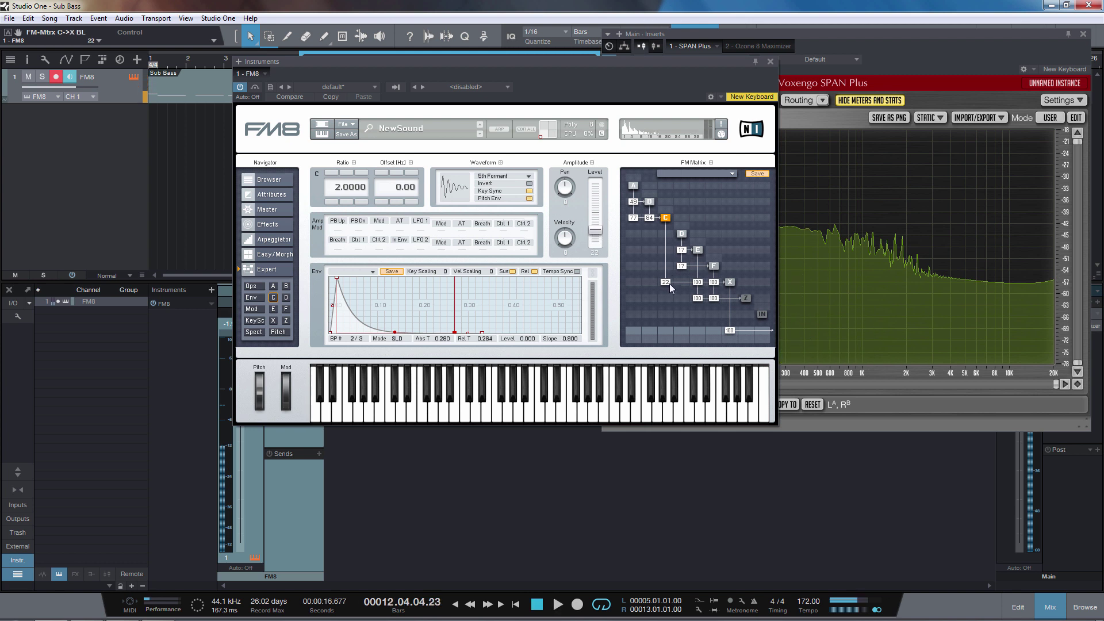
Step: Audition the patch with a few low notes on FM8's on-screen keyboard while watching the SPAN spectrum
{"action": "left_click_drag", "start_coordinate": [677, 65], "coordinate": [576, 57]}
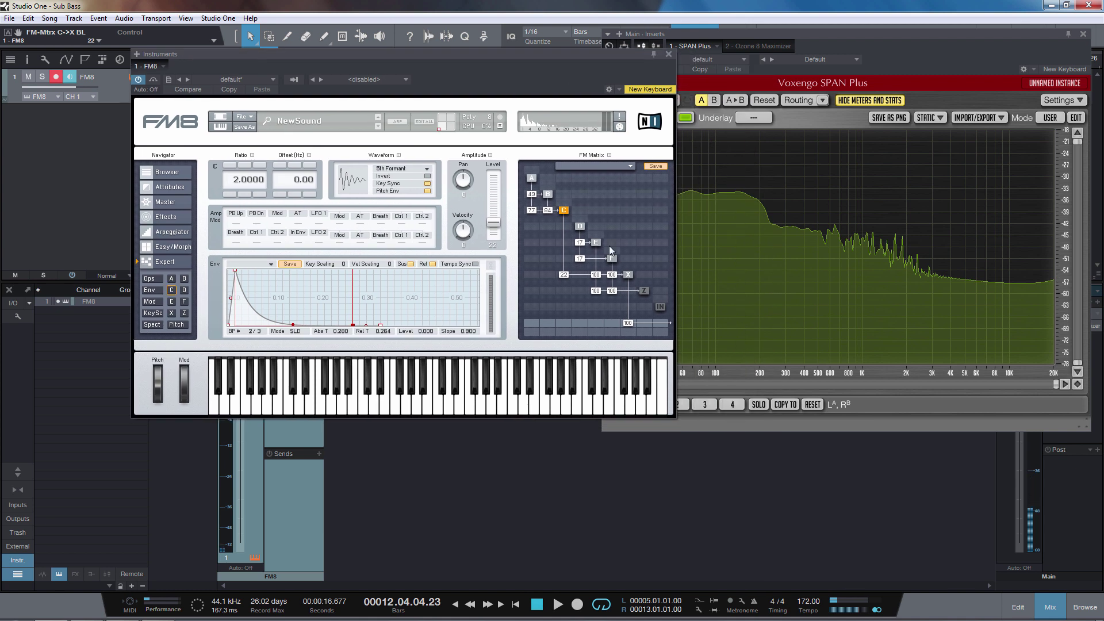
{"action": "left_click", "coordinate": [268, 406]}
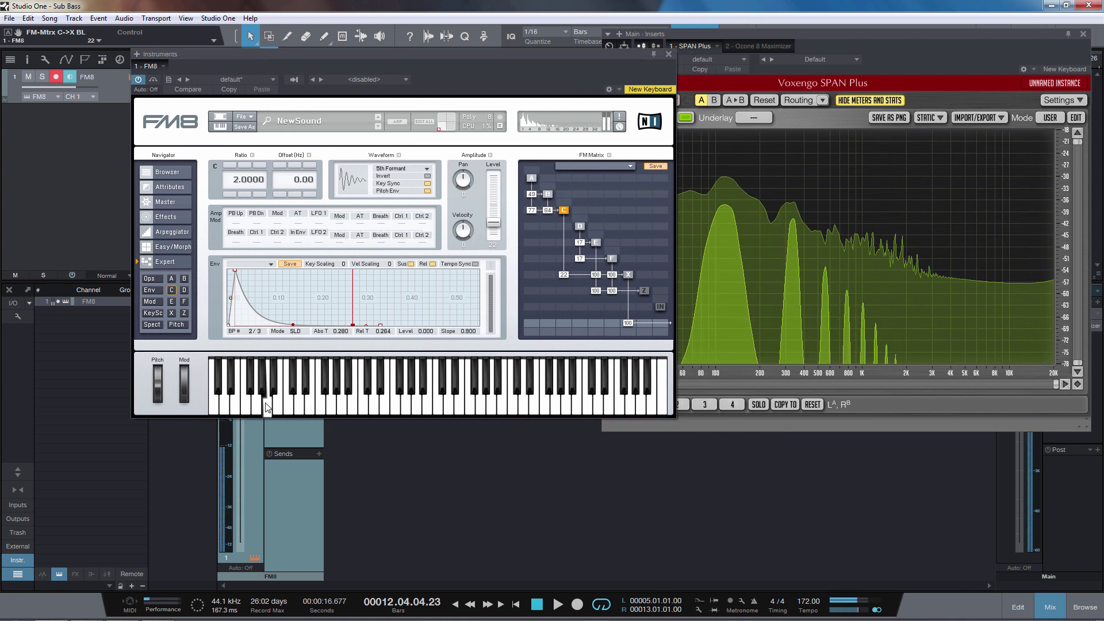
{"action": "left_click", "coordinate": [223, 405]}
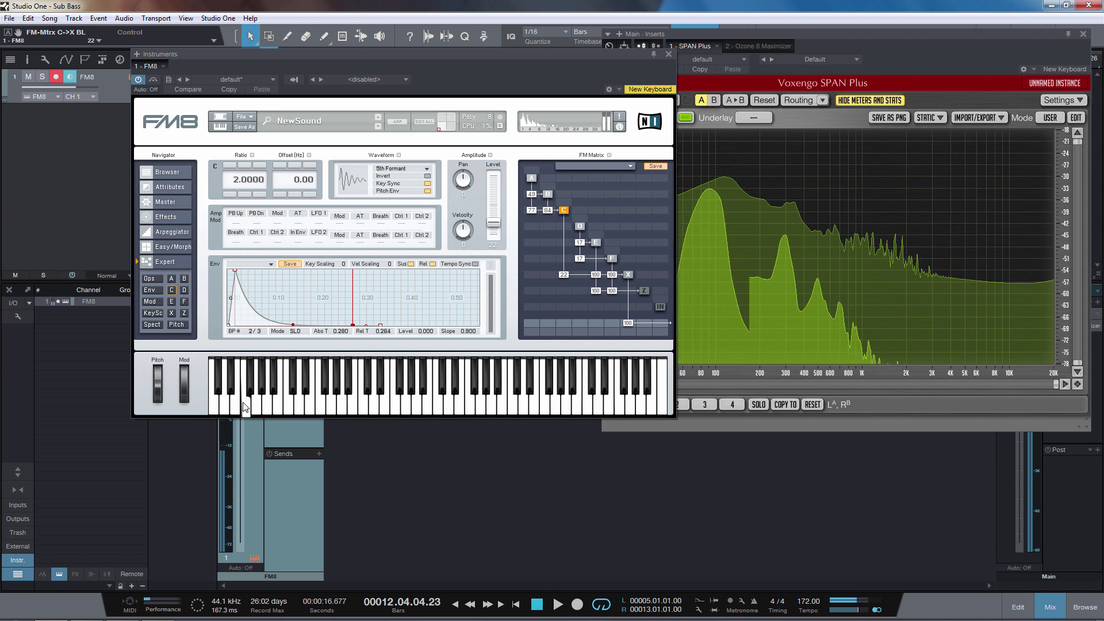
Step: Inspect the settings of operators D and E while the loop plays, and stop playback
{"action": "left_click", "coordinate": [579, 226]}
{"action": "key", "text": "space"}
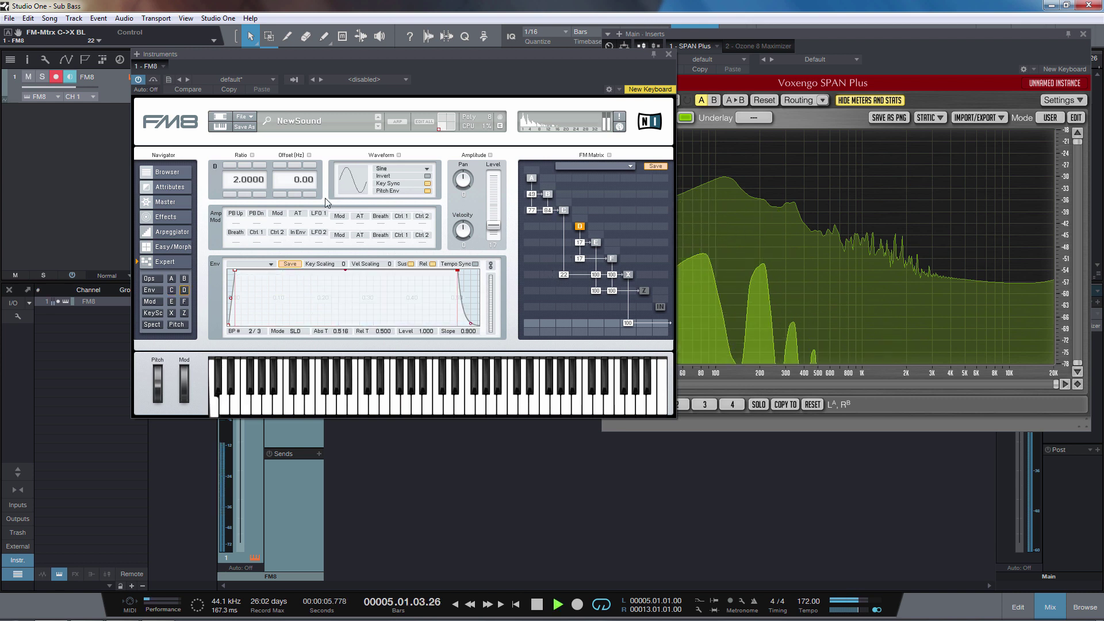
{"action": "left_click", "coordinate": [171, 301]}
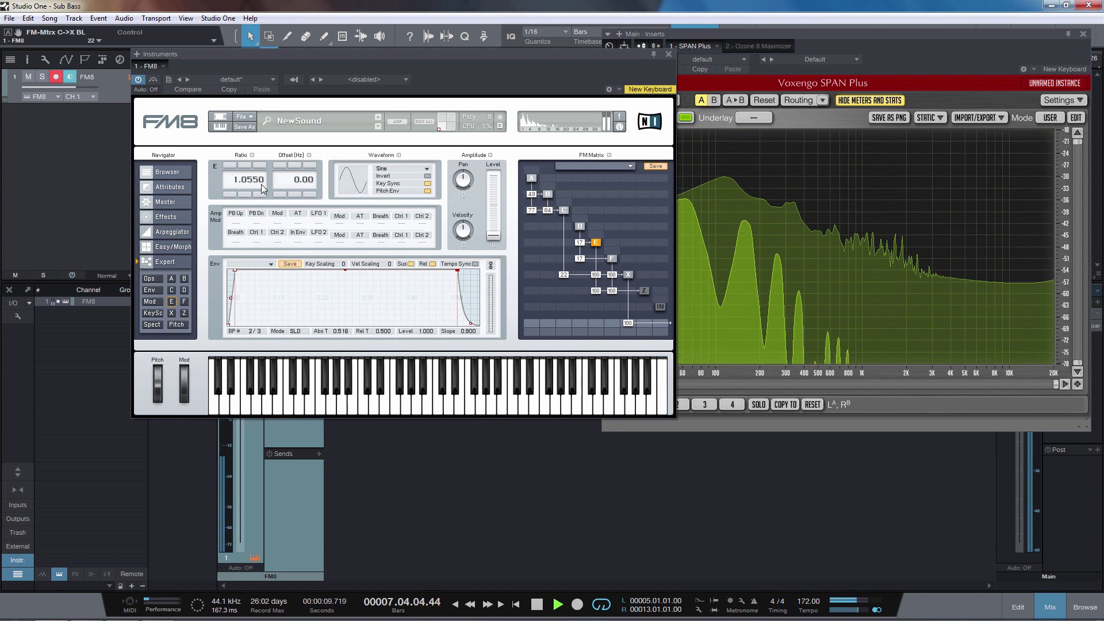
{"action": "key", "text": "space"}
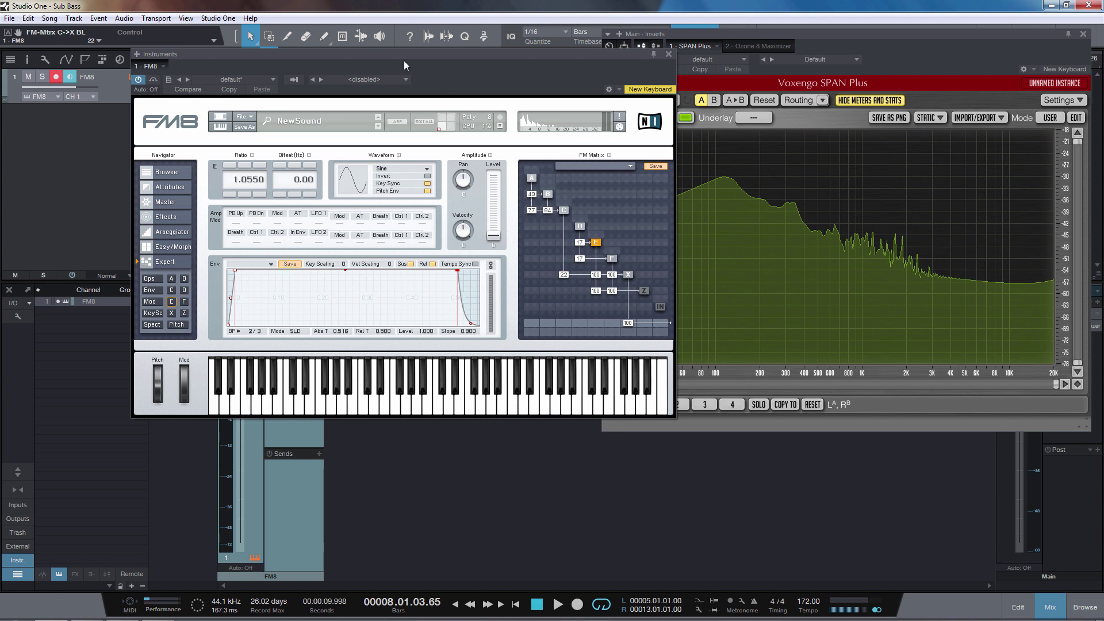
Step: Fine-tune operator E's ratio to 1.0405 during playback and set operator A's modulation of B to 40
{"action": "left_click_drag", "start_coordinate": [403, 65], "coordinate": [550, 126]}
{"action": "left_click", "coordinate": [302, 68]}
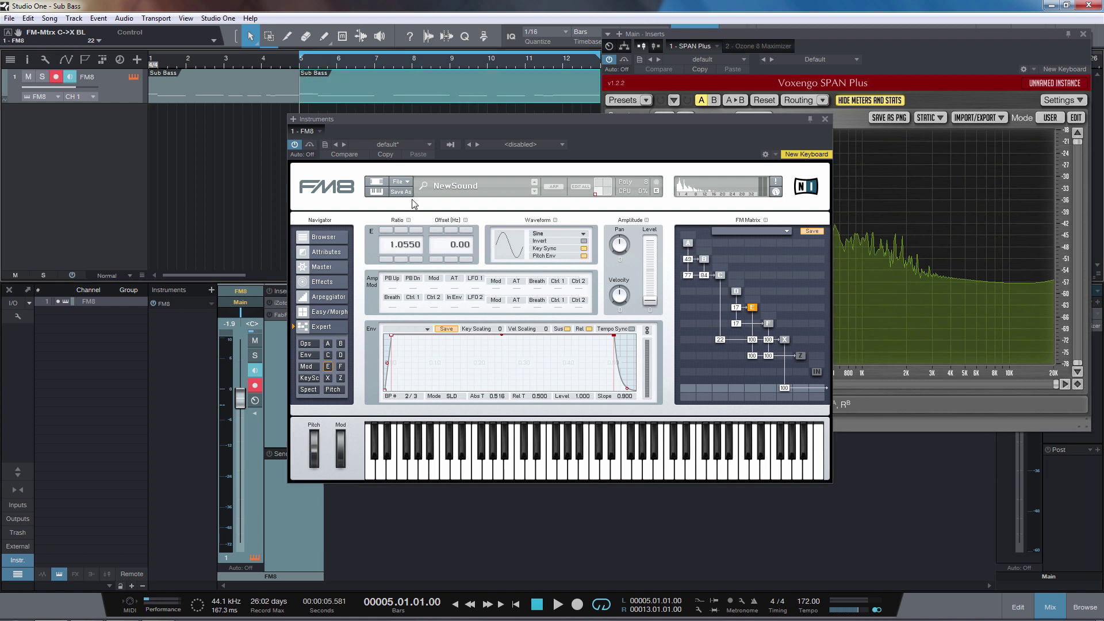
{"action": "left_click_drag", "start_coordinate": [408, 245], "coordinate": [411, 273]}
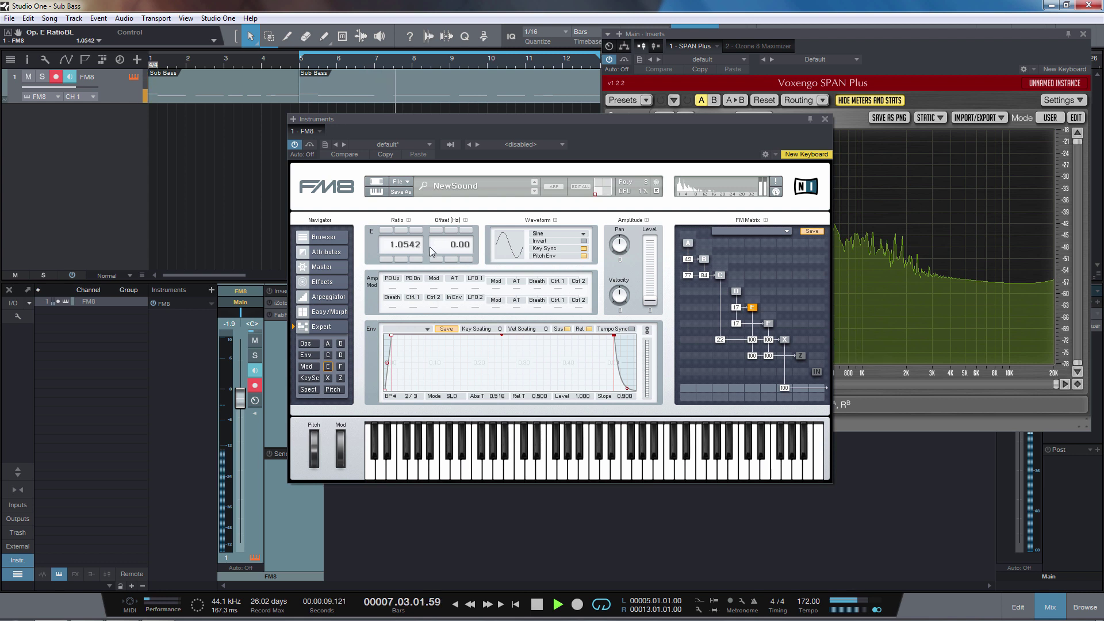
{"action": "left_click_drag", "start_coordinate": [430, 246], "coordinate": [455, 262]}
{"action": "left_click_drag", "start_coordinate": [452, 301], "coordinate": [452, 339]}
{"action": "left_click_drag", "start_coordinate": [677, 118], "coordinate": [482, 62]}
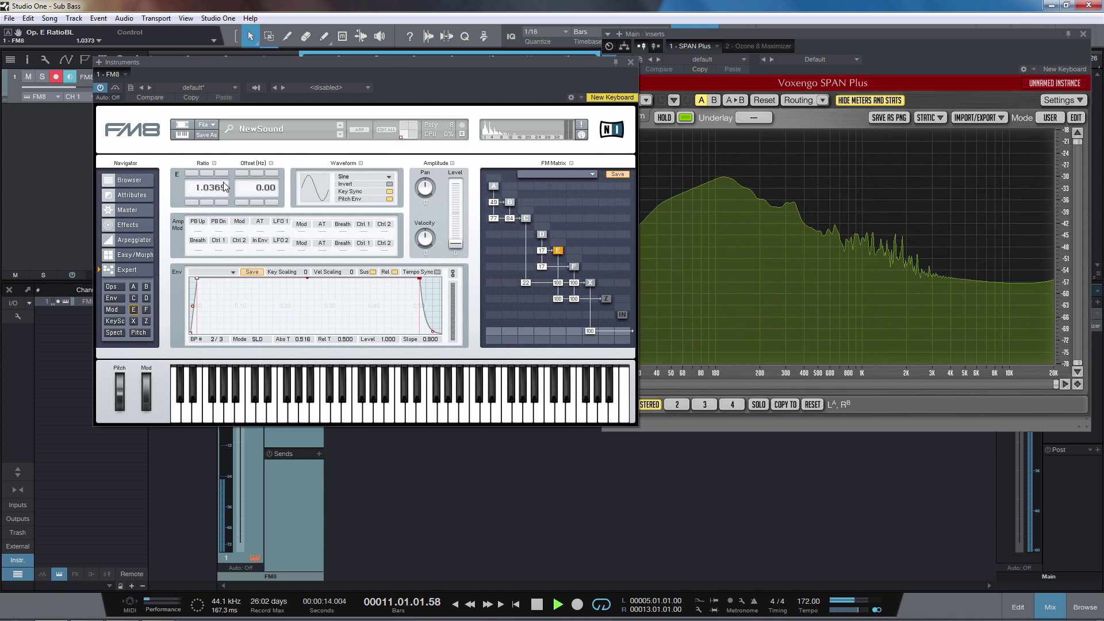
{"action": "left_click_drag", "start_coordinate": [223, 181], "coordinate": [225, 168]}
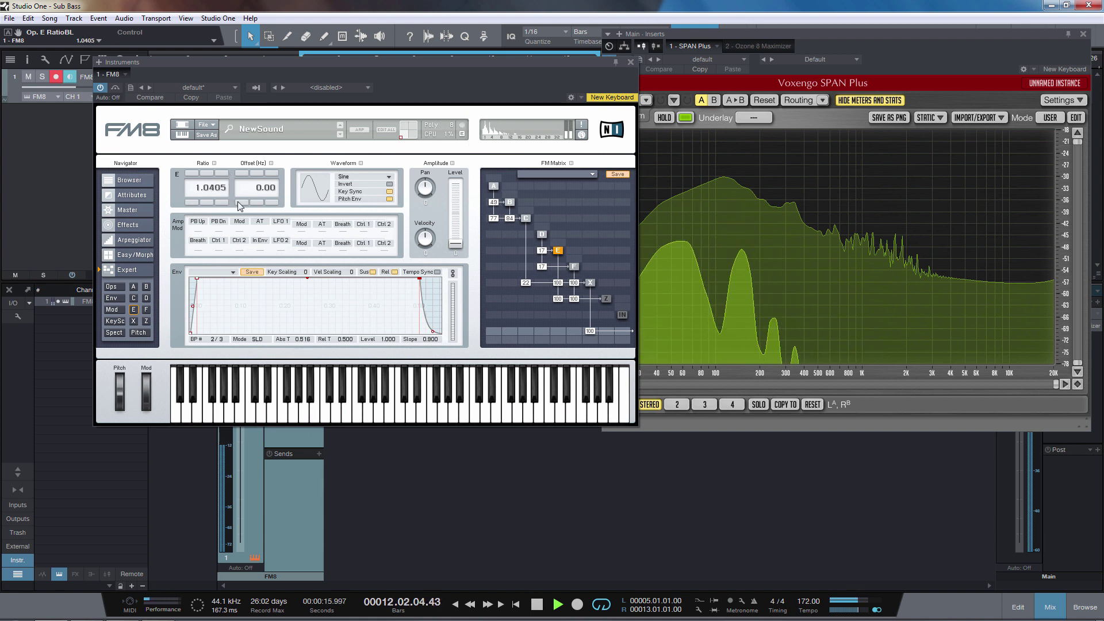
{"action": "left_click_drag", "start_coordinate": [493, 202], "coordinate": [494, 212]}
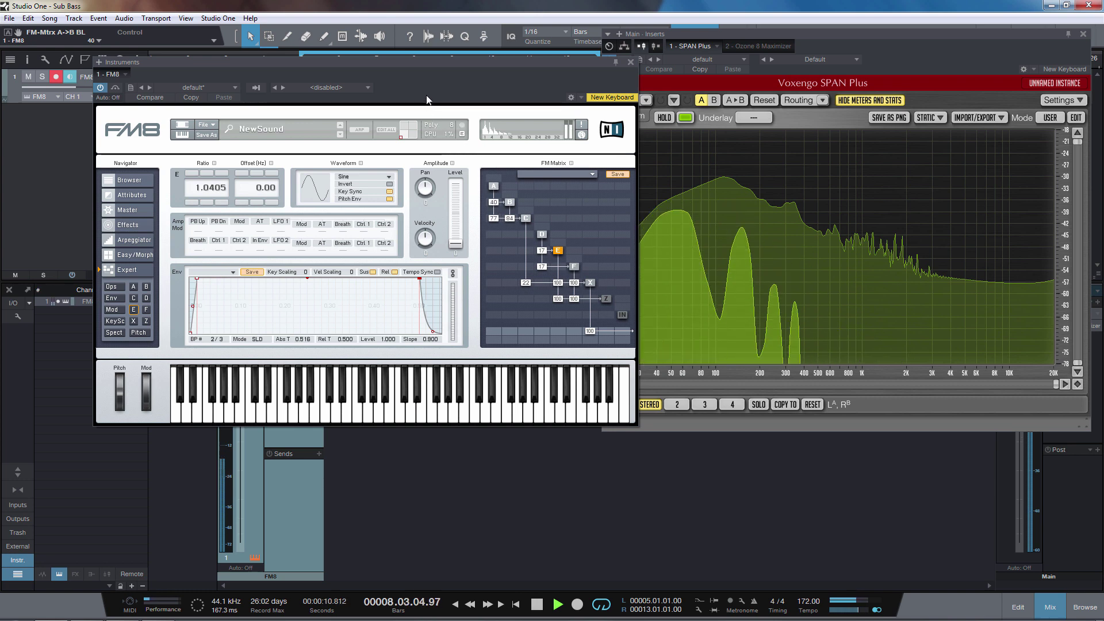
Step: Bypass the Trash 2 and Pro-Q 2 inserts on the FM8 channel and refresh SPAN's spectrum to check the unprocessed sound
{"action": "left_click_drag", "start_coordinate": [438, 66], "coordinate": [731, 66]}
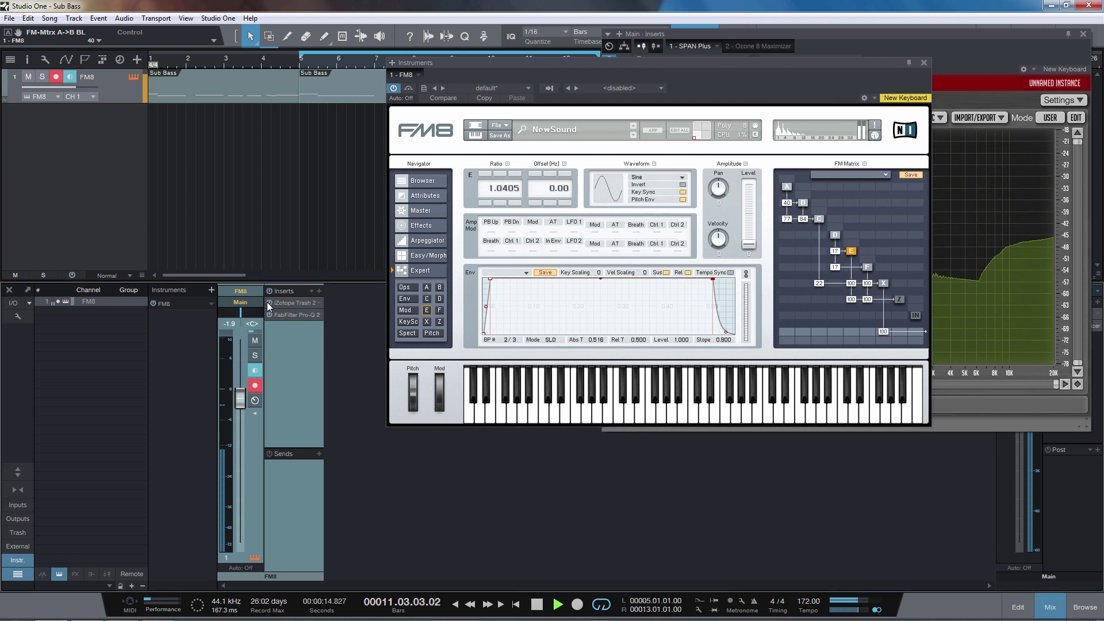
{"action": "left_click_drag", "start_coordinate": [658, 63], "coordinate": [480, 52]}
{"action": "left_click", "coordinate": [881, 166]}
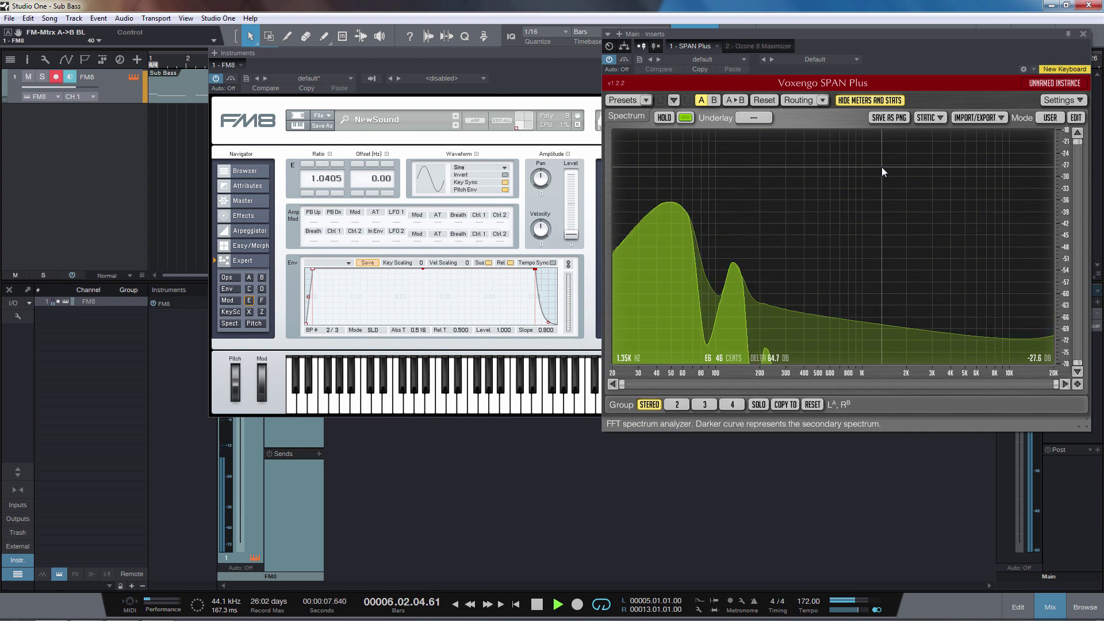
{"action": "left_click", "coordinate": [269, 315]}
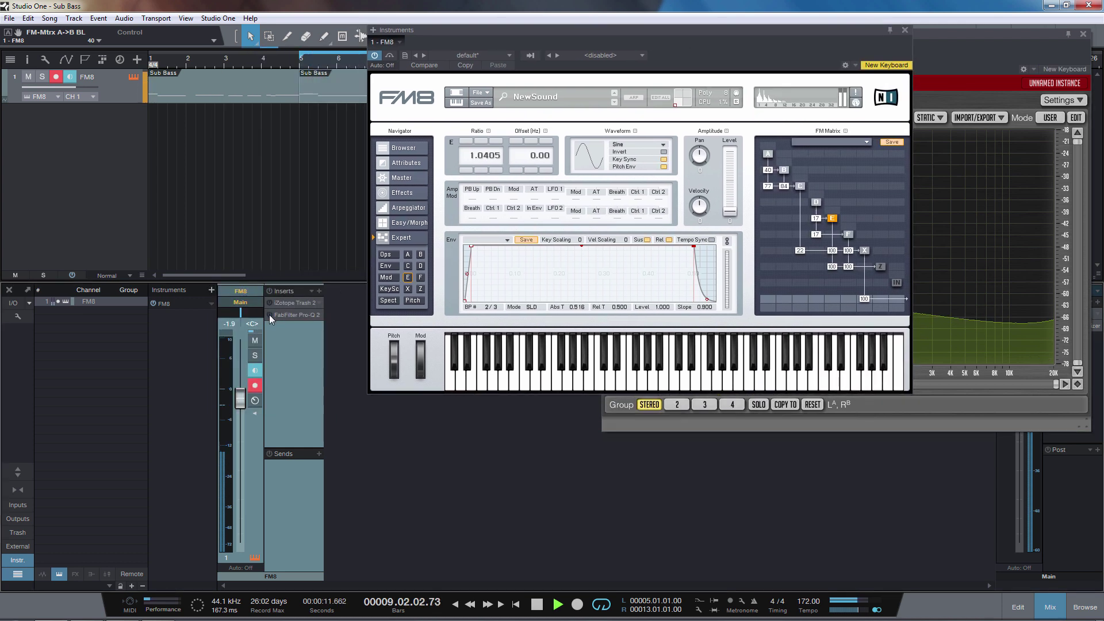
{"action": "left_click", "coordinate": [269, 314]}
{"action": "left_click_drag", "start_coordinate": [765, 41], "coordinate": [602, 24]}
{"action": "left_click", "coordinate": [857, 192]}
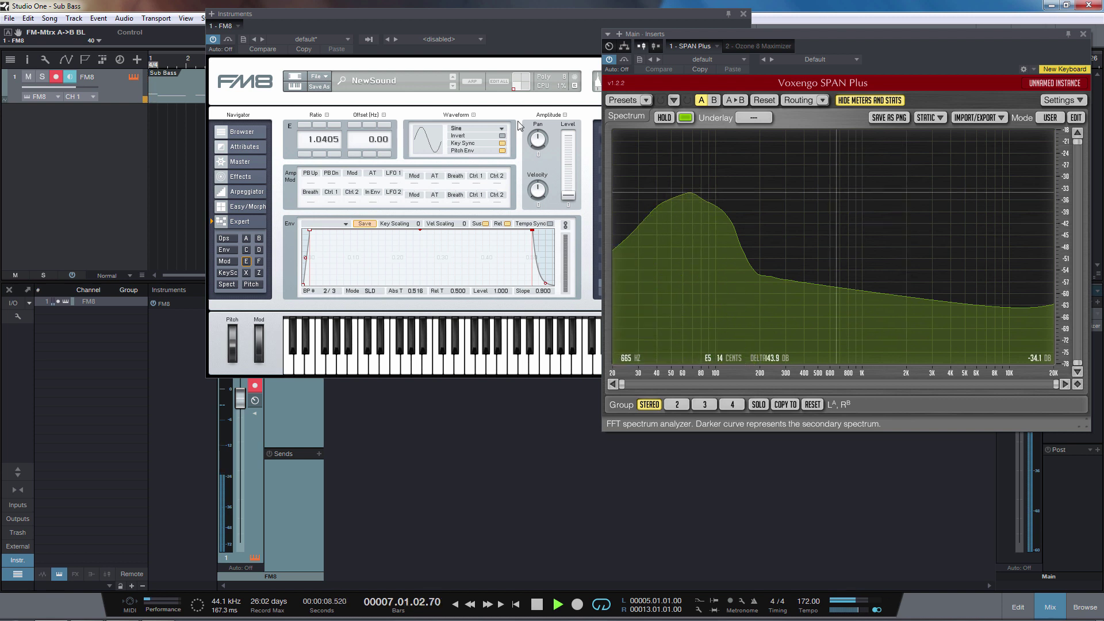
Step: Raise the FM8 channel volume to +10.0, stop playback, and uncover the SPAN spectrum behind the synth window
{"action": "left_click_drag", "start_coordinate": [495, 15], "coordinate": [567, 9]}
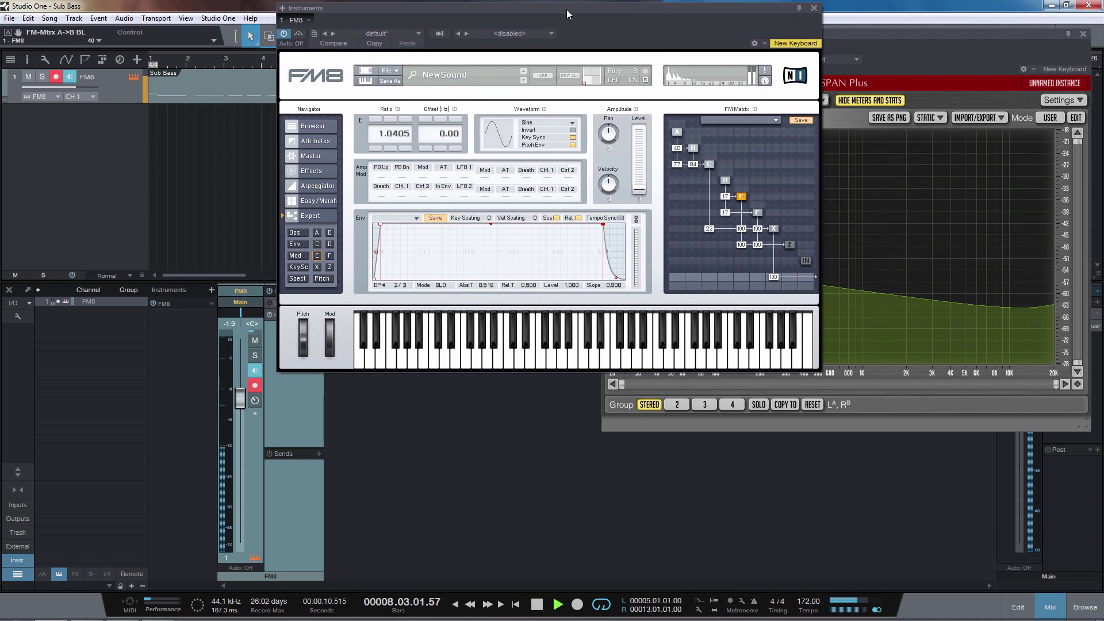
{"action": "left_click_drag", "start_coordinate": [241, 397], "coordinate": [243, 331]}
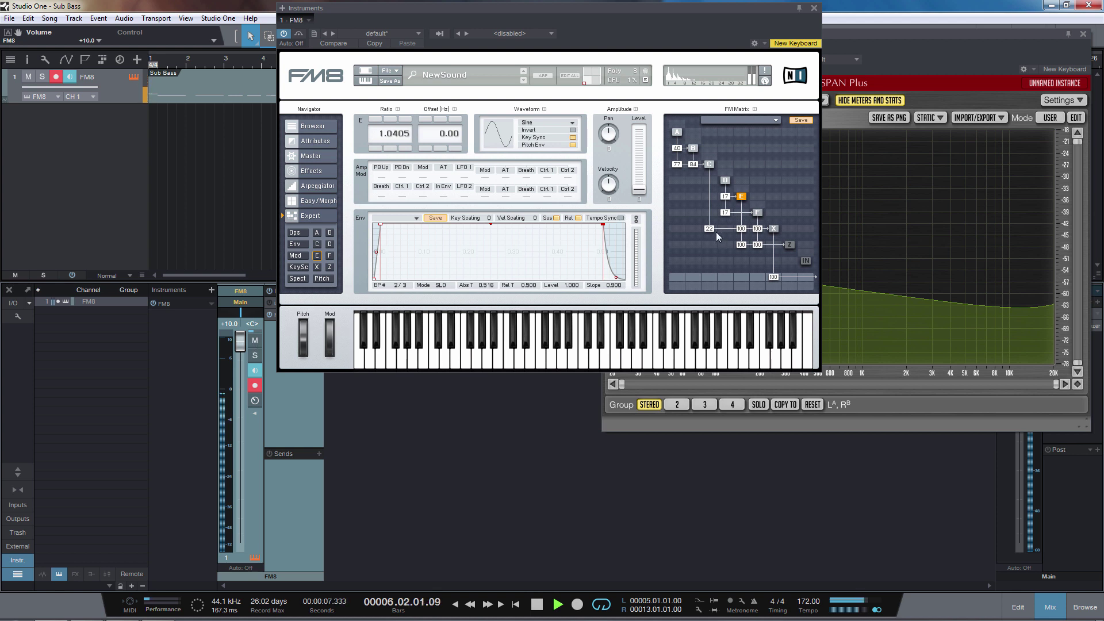
{"action": "key", "text": "space"}
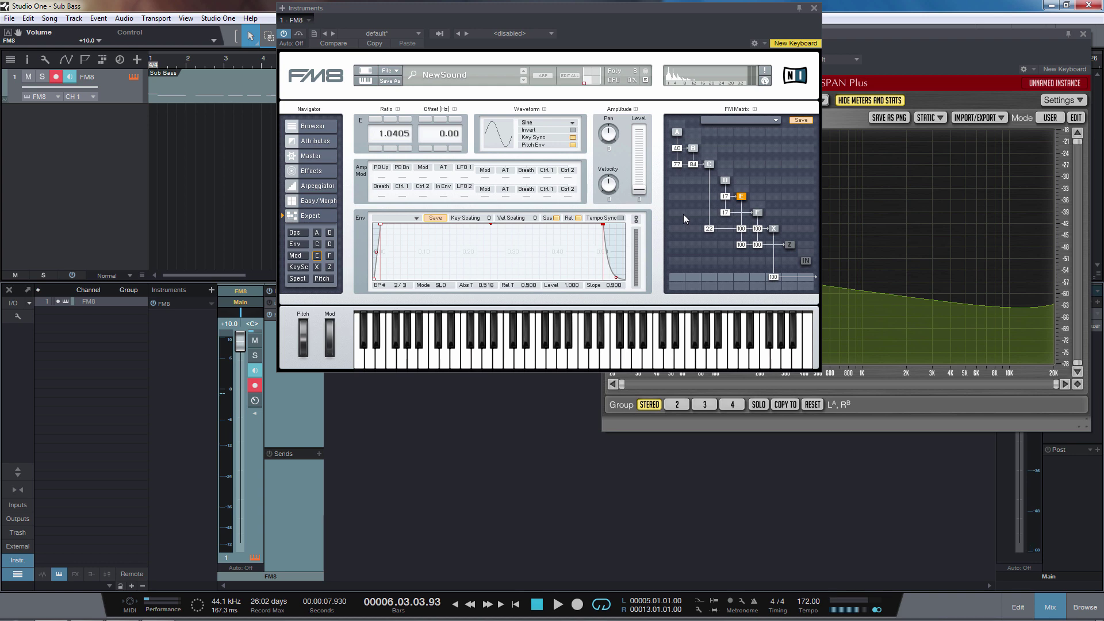
{"action": "left_click_drag", "start_coordinate": [619, 30], "coordinate": [431, 37]}
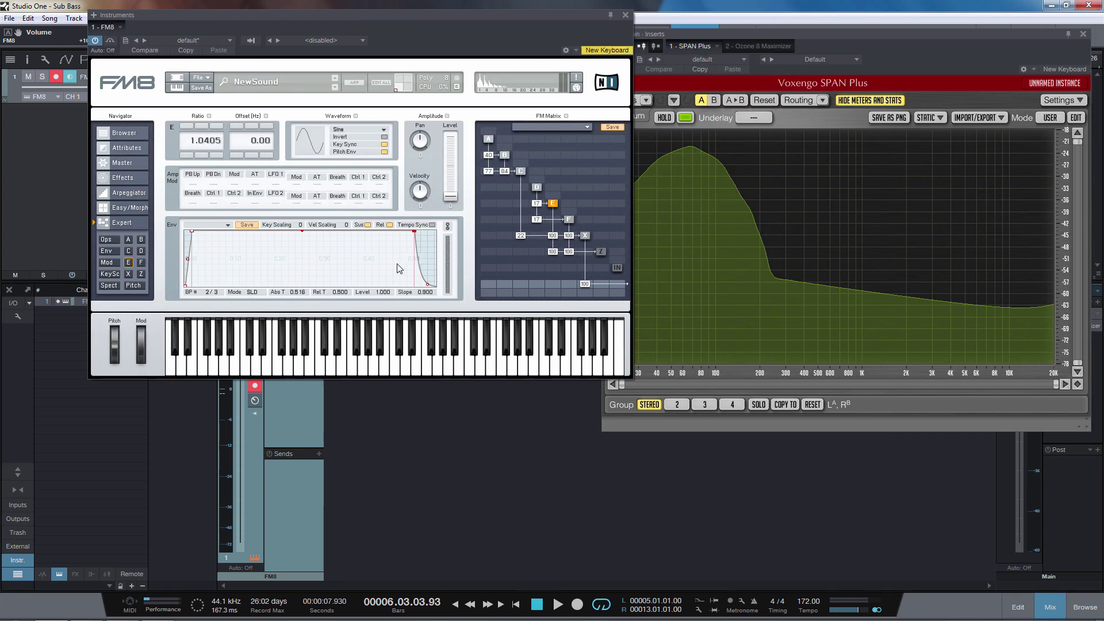